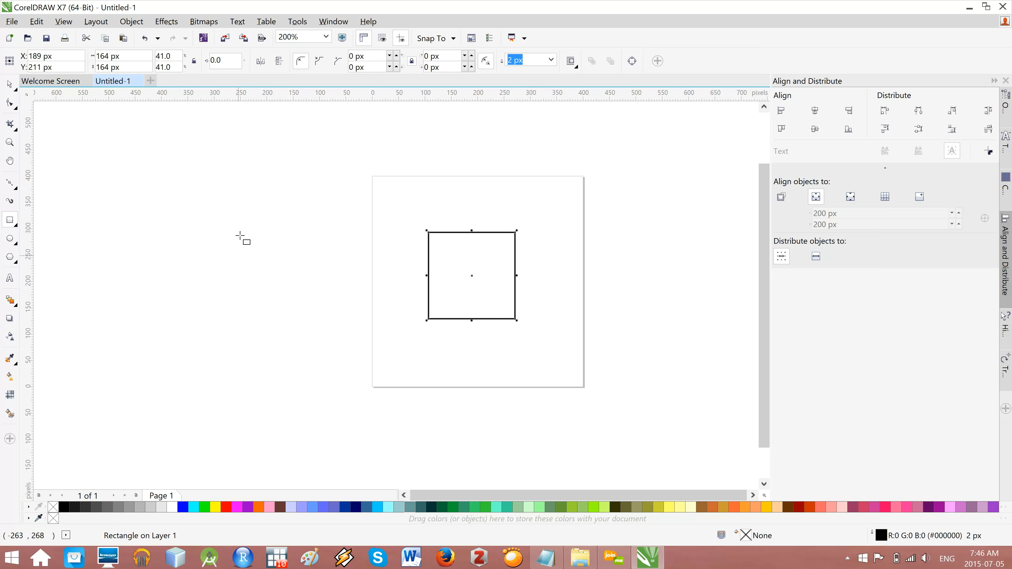
- Draw squares about 209, 174 and 166 px wide, a 143 × 131 px rectangle and a small wide rectangle around the page's left side
left_click_drag(240, 235, 350, 346)
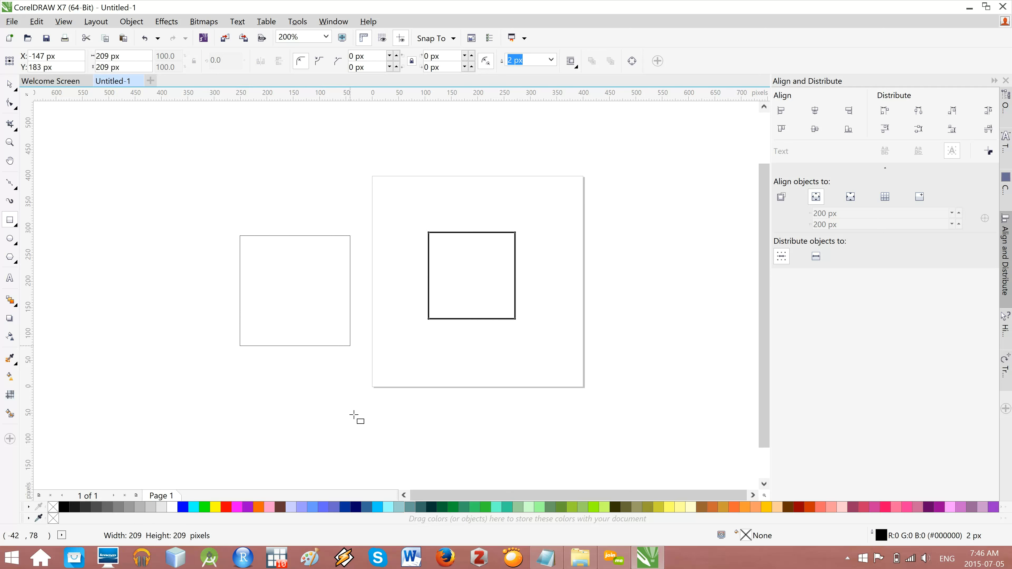
left_click_drag(160, 223, 227, 249)
left_click_drag(280, 153, 357, 224)
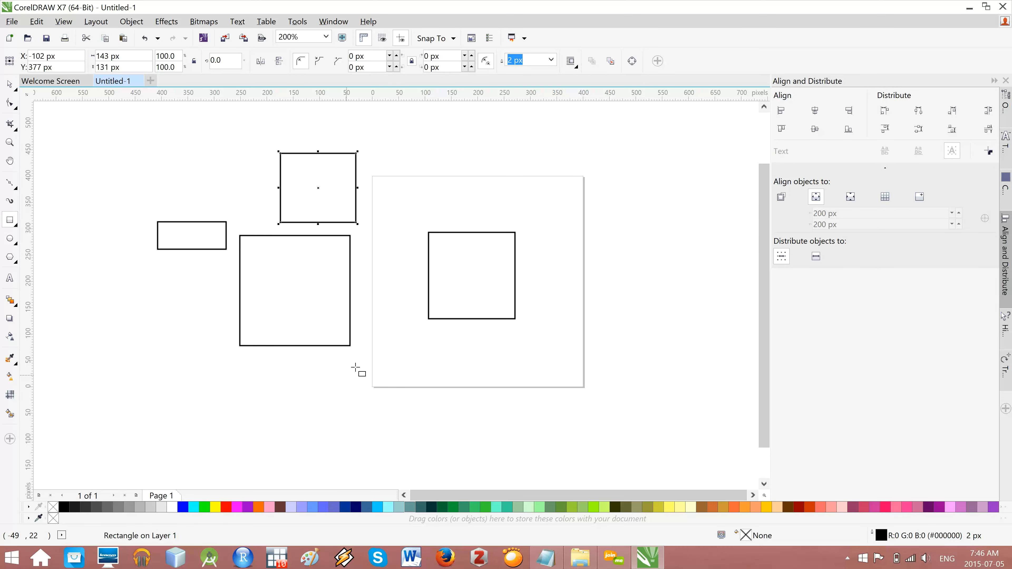
mouse_move(295, 360)
left_mouse_down()
mouse_move(346, 421)
mouse_move(393, 448)
mouse_move(339, 403)
mouse_move(388, 433)
left_mouse_up()
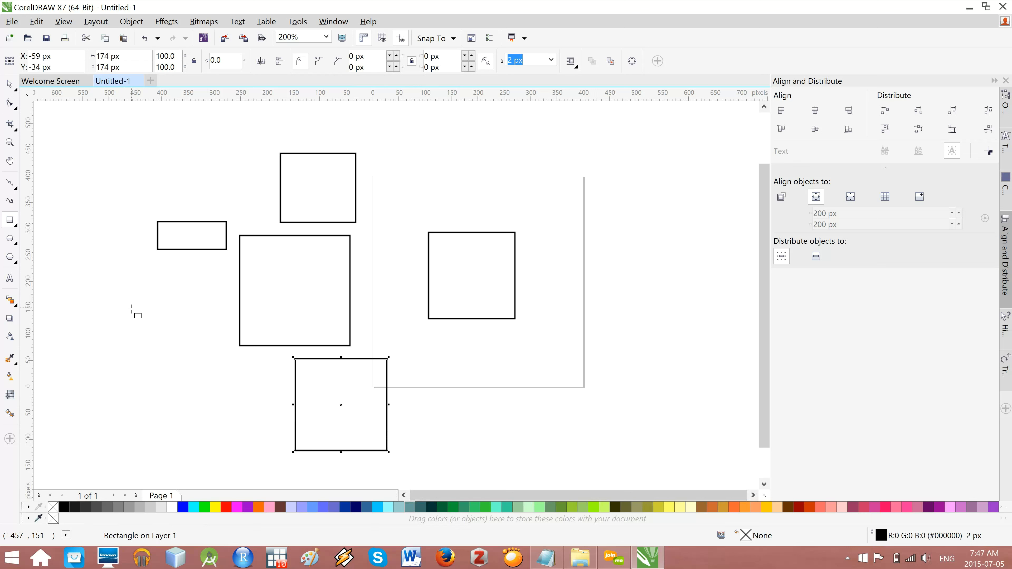
mouse_move(131, 311)
left_mouse_down()
mouse_move(172, 350)
mouse_move(178, 338)
mouse_move(228, 332)
mouse_move(180, 358)
mouse_move(154, 343)
mouse_move(158, 317)
mouse_move(155, 330)
mouse_move(196, 337)
mouse_move(150, 289)
mouse_move(188, 330)
mouse_move(168, 332)
mouse_move(181, 310)
mouse_move(192, 319)
mouse_move(170, 324)
mouse_move(180, 299)
mouse_move(181, 380)
mouse_move(199, 321)
mouse_move(197, 336)
mouse_move(198, 317)
mouse_move(197, 329)
mouse_move(167, 324)
mouse_move(174, 323)
left_mouse_up()
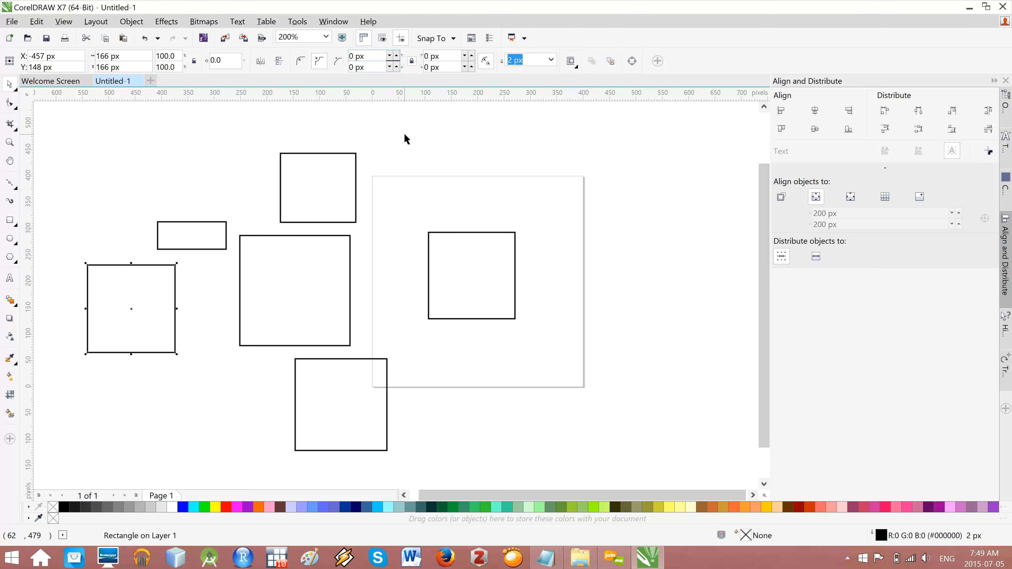
- Give the leftmost square scalloped corners with a 30 px radius on all corners and move it about 77 px to the right
type("3")
left_click(413, 60)
left_click(412, 63)
key("Return")
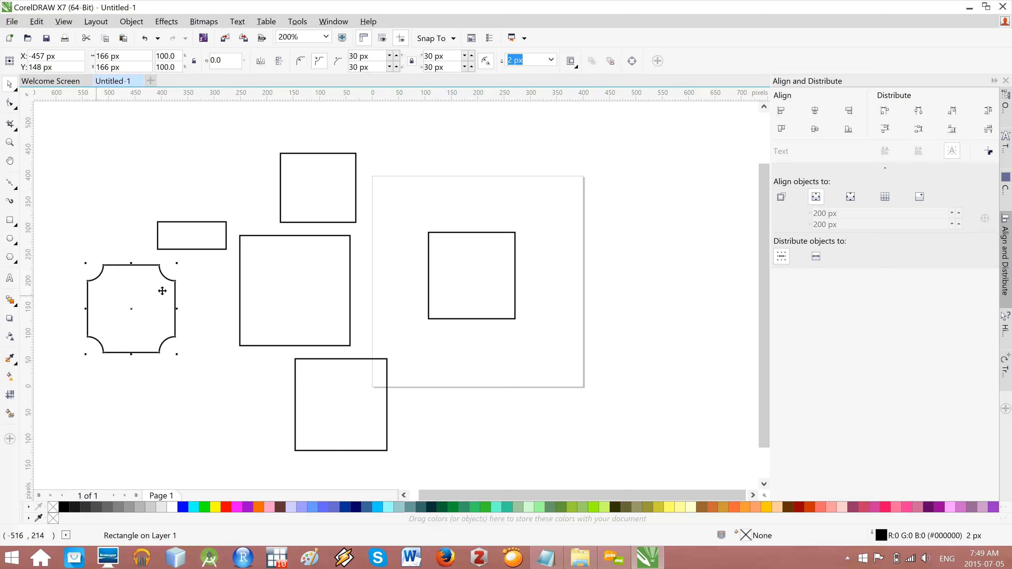
left_click_drag(174, 295, 215, 295)
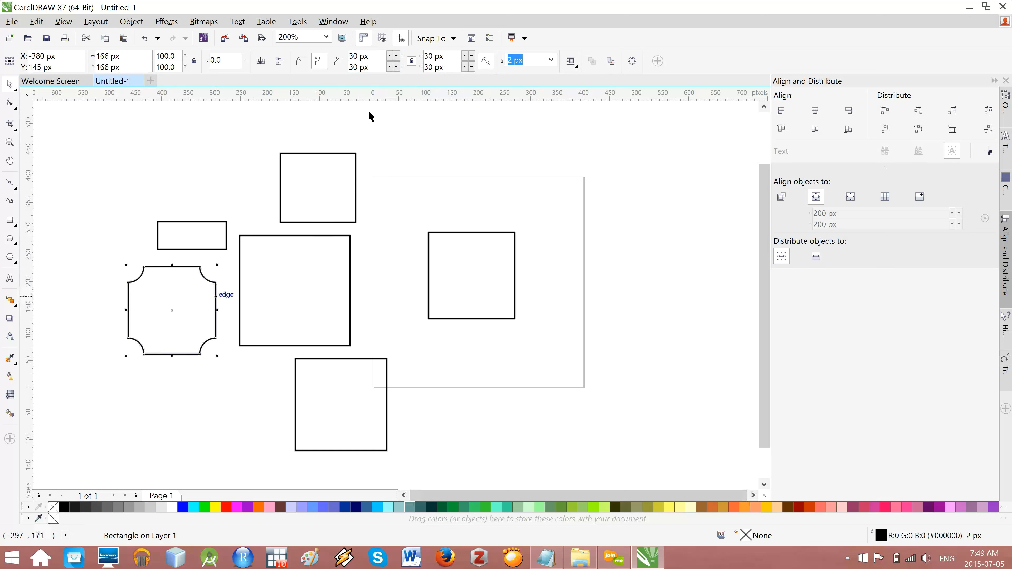
- Set the outline width of the scalloped square to 10 px and deselect it
left_click(551, 60)
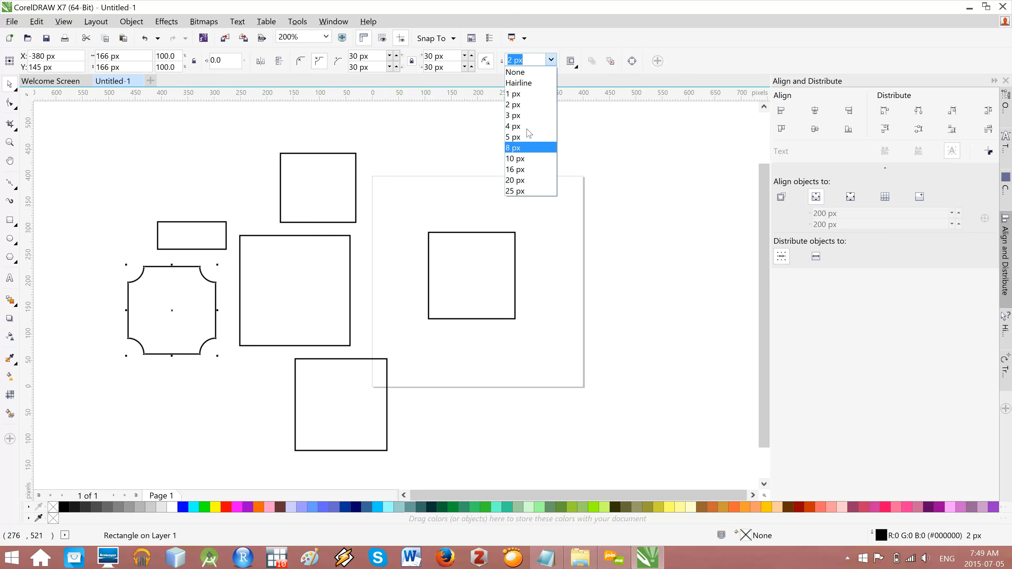
left_click(528, 162)
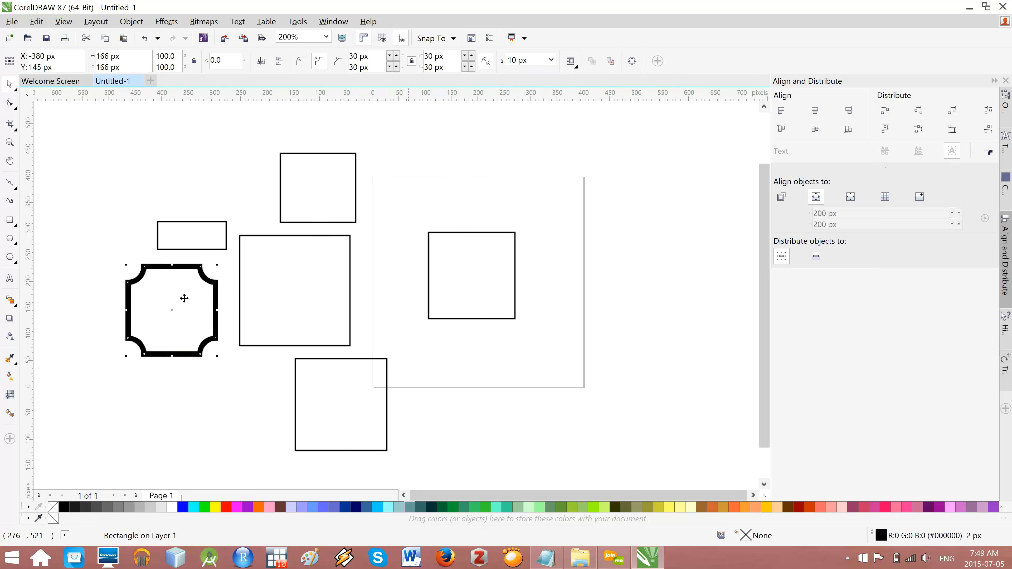
left_click(155, 411)
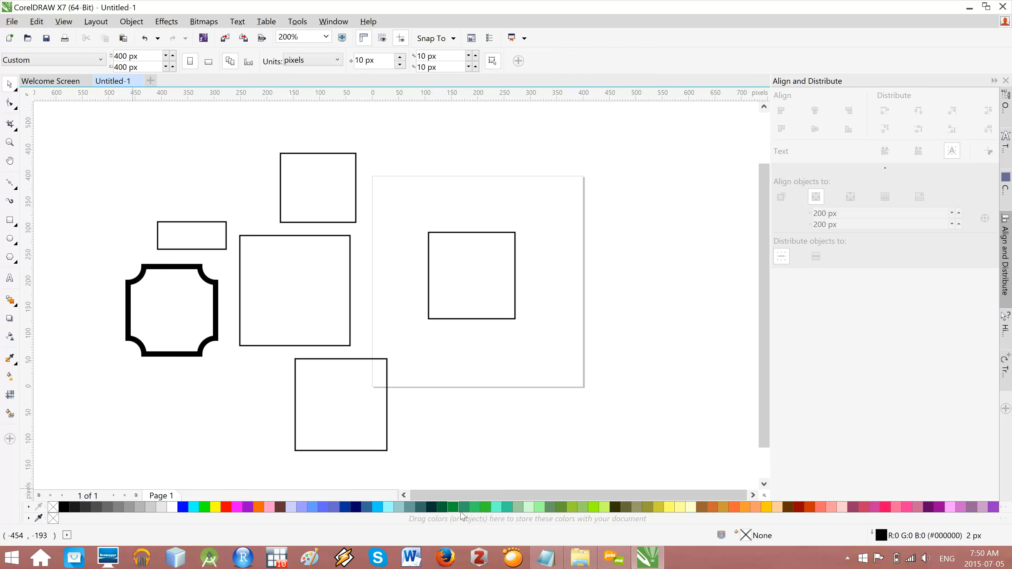
- Try red and lime green outline colours on the scalloped square, ending with dark green (#009933)
left_click(228, 509)
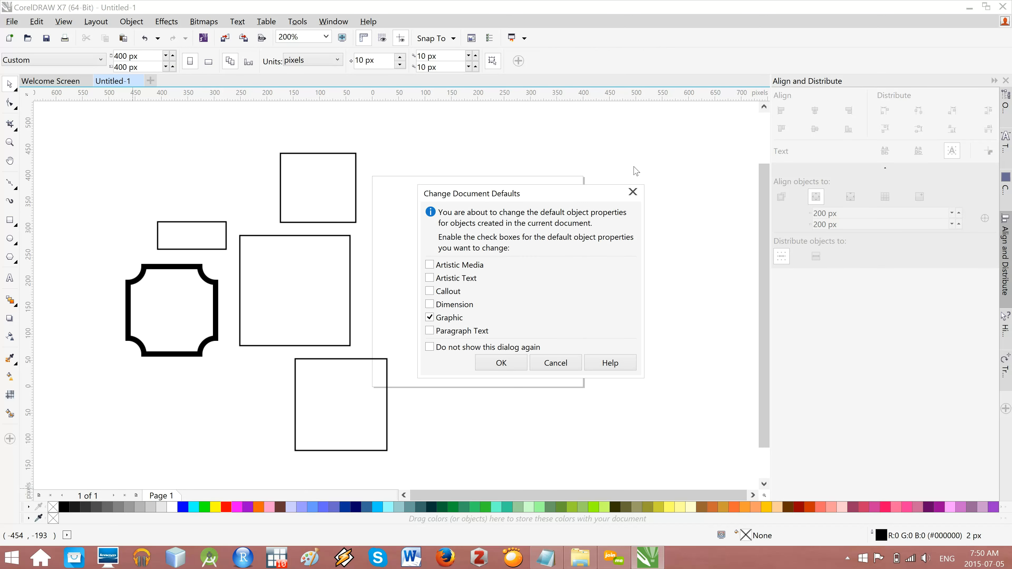
left_click(632, 192)
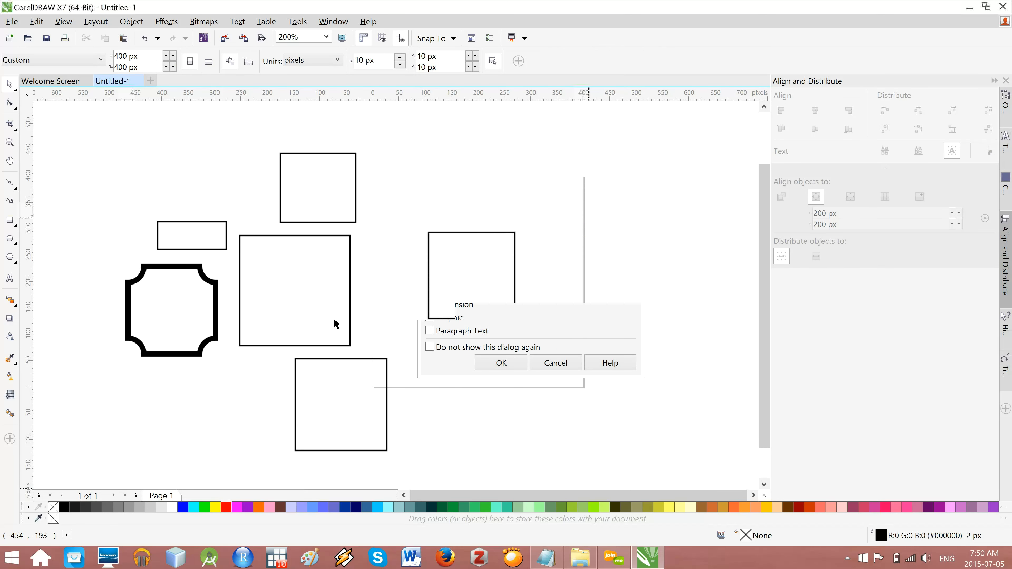
left_click(159, 357)
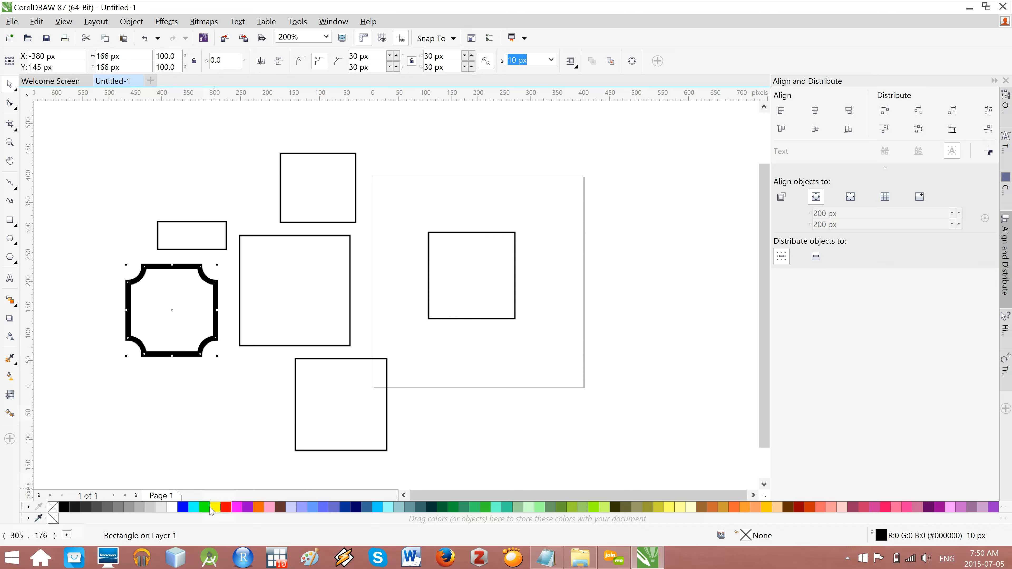
right_click(226, 508)
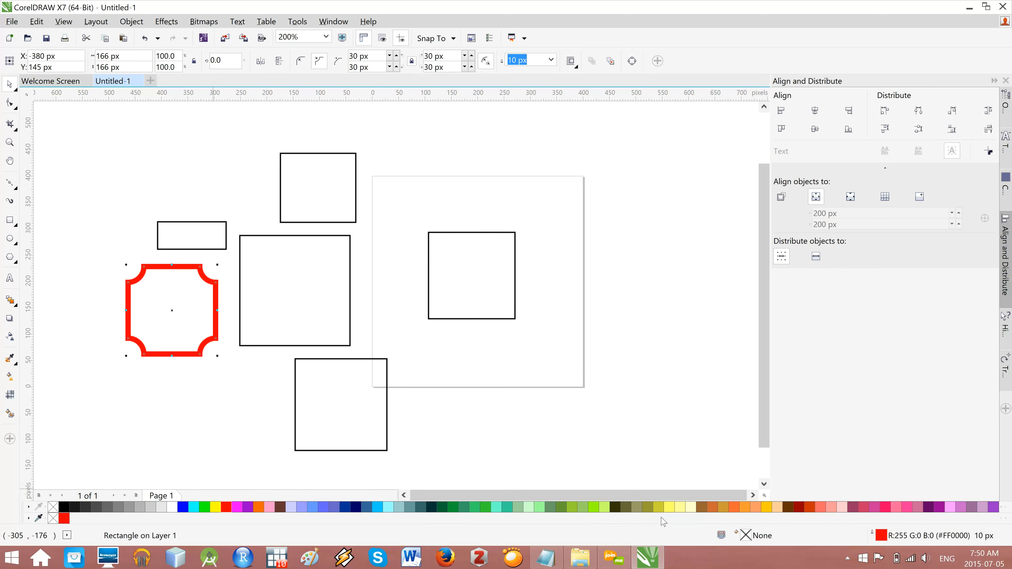
right_click(593, 509)
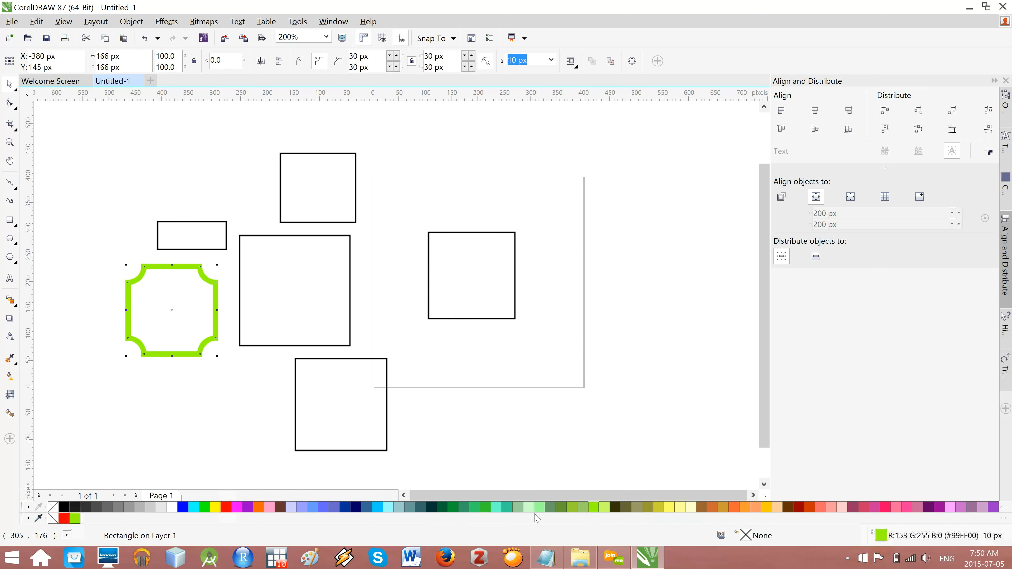
right_click(452, 509)
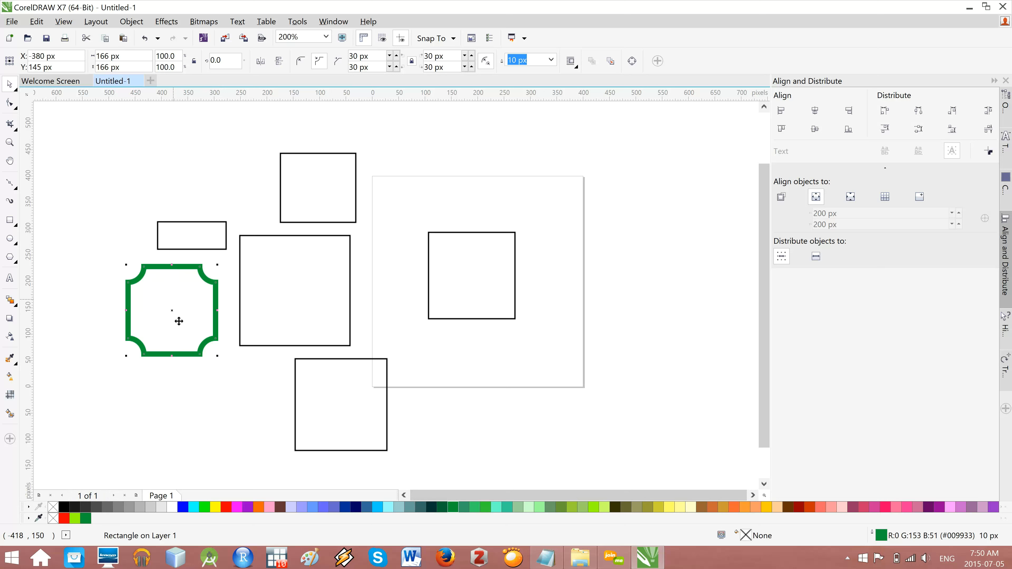
- Try a bright blue fill in the scalloped square, ending with light yellow (#FFFF66), and deselect it
left_click(377, 507)
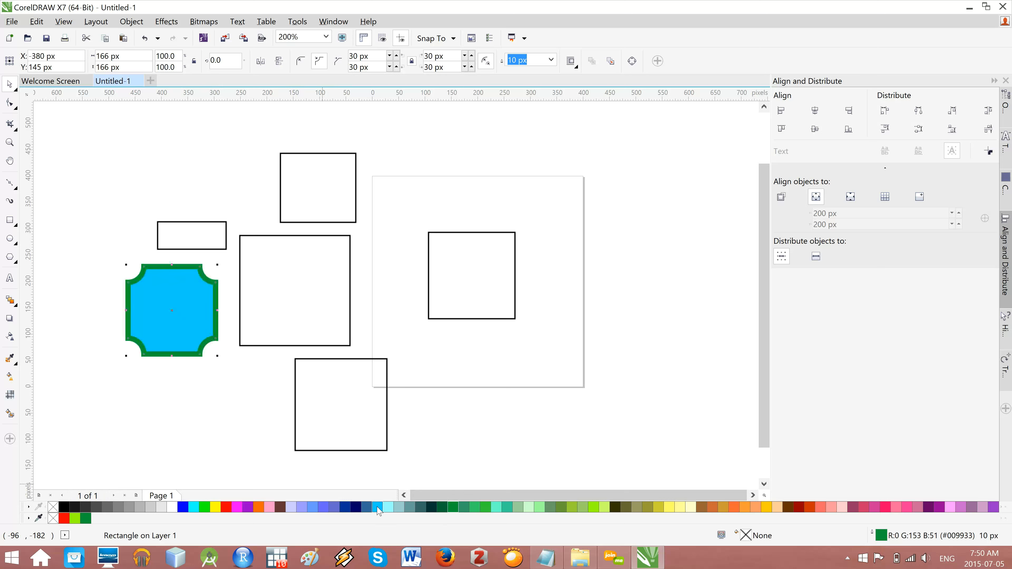
left_click(668, 510)
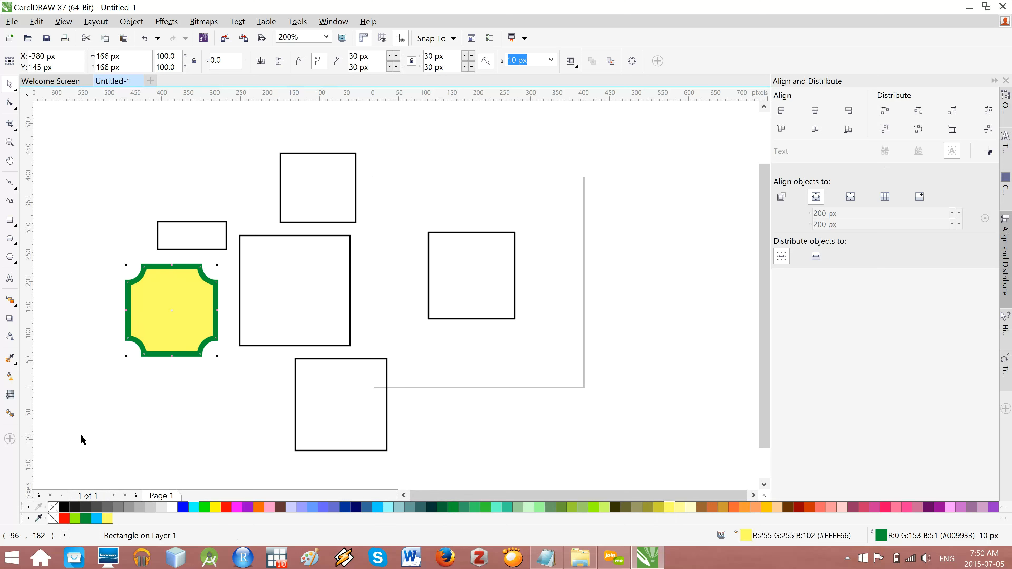
left_click(87, 474)
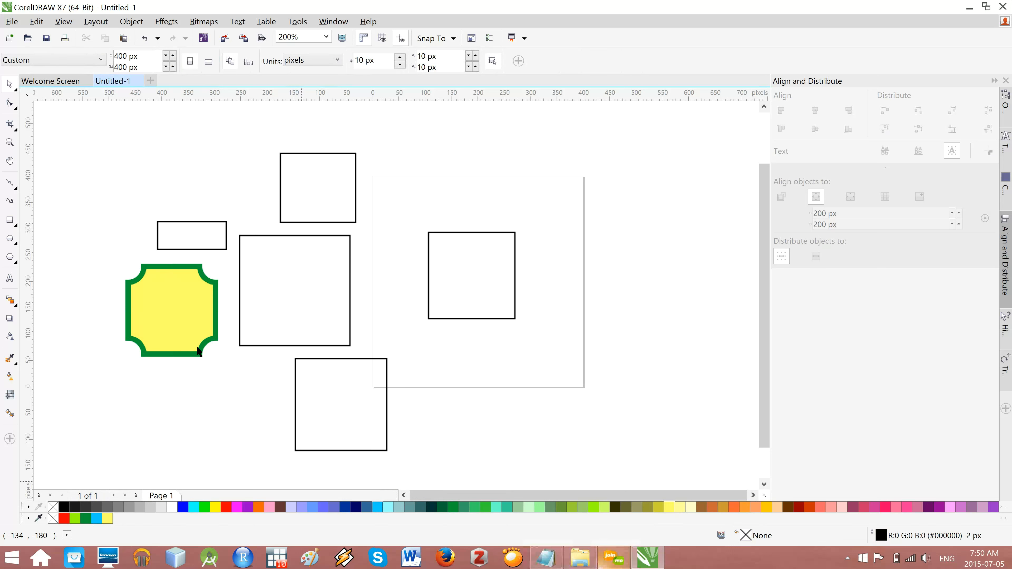
- Draw three circles along the page's right edge, about 156, 177 and 146 px in diameter from bottom to top
left_click(19, 243)
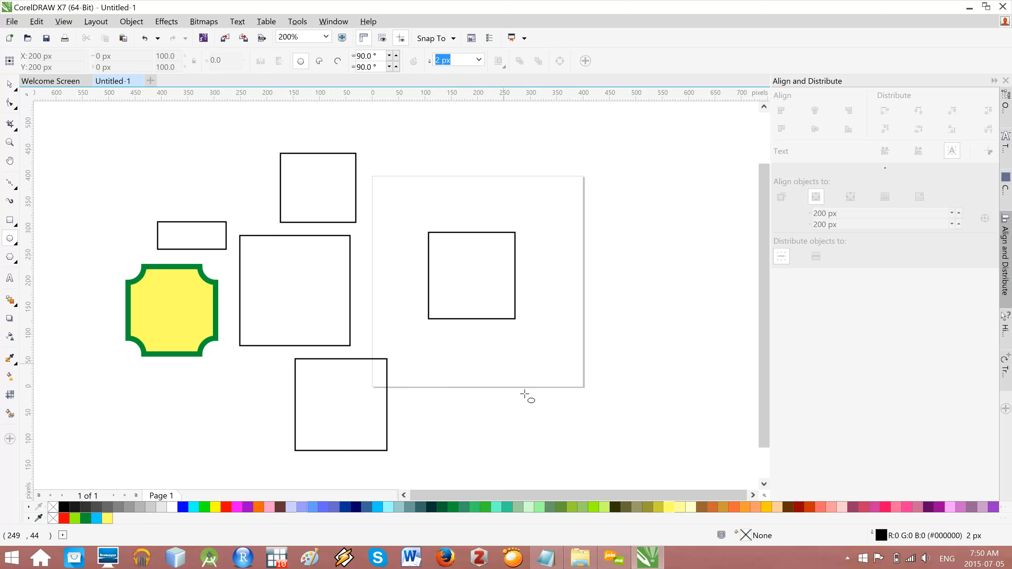
left_click_drag(504, 363, 586, 447)
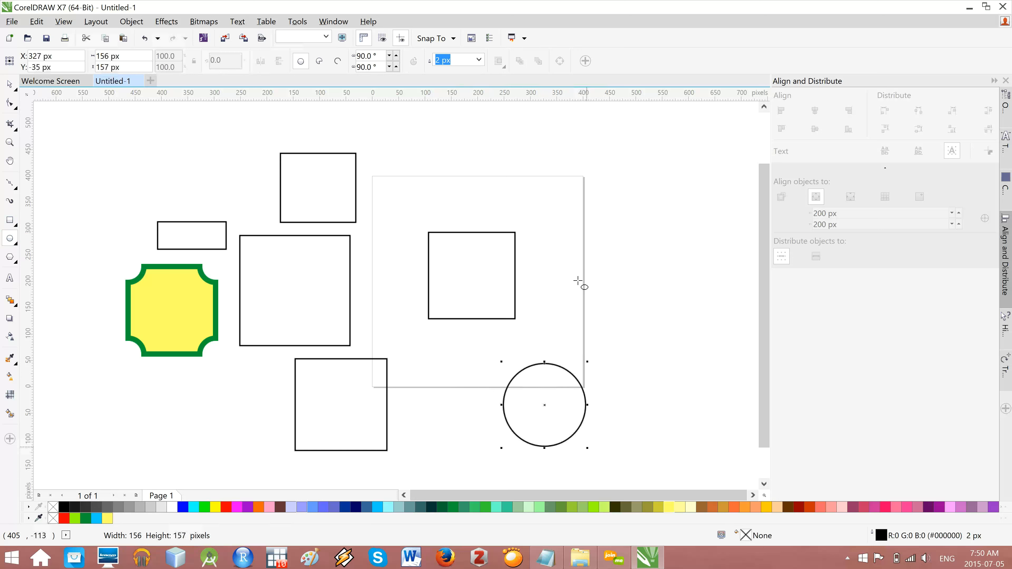
left_click_drag(559, 243, 577, 268)
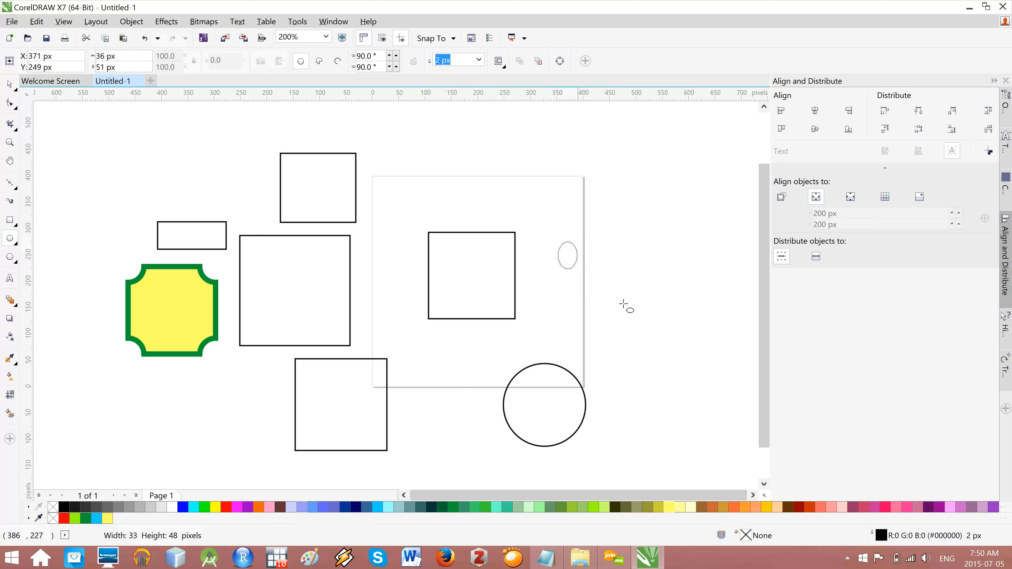
left_click_drag(623, 304, 614, 335)
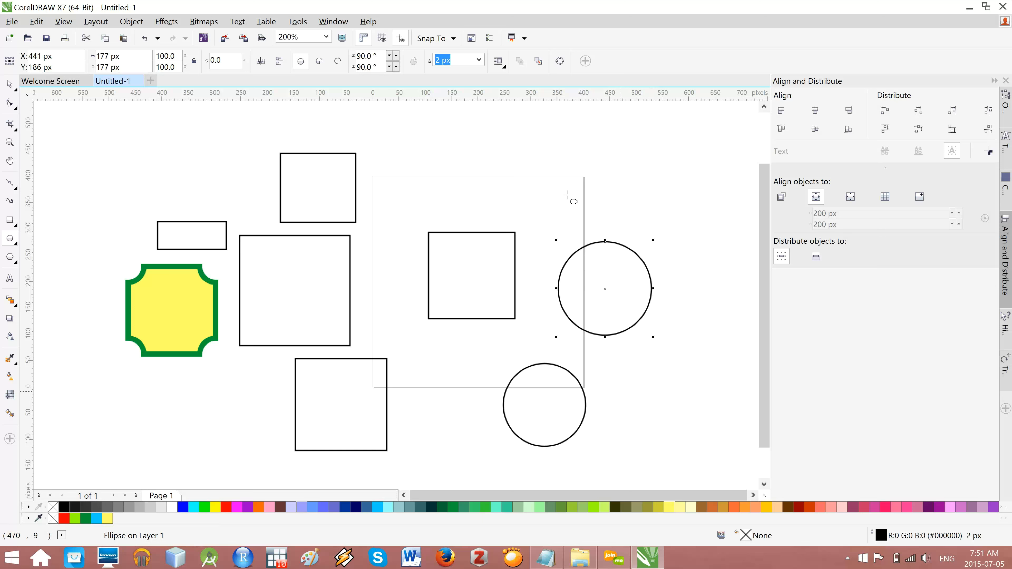
mouse_move(583, 175)
left_mouse_down()
mouse_move(626, 192)
mouse_move(622, 221)
mouse_move(644, 227)
mouse_move(616, 215)
mouse_move(632, 227)
mouse_move(635, 209)
mouse_move(630, 225)
mouse_move(648, 221)
mouse_move(620, 218)
left_mouse_up()
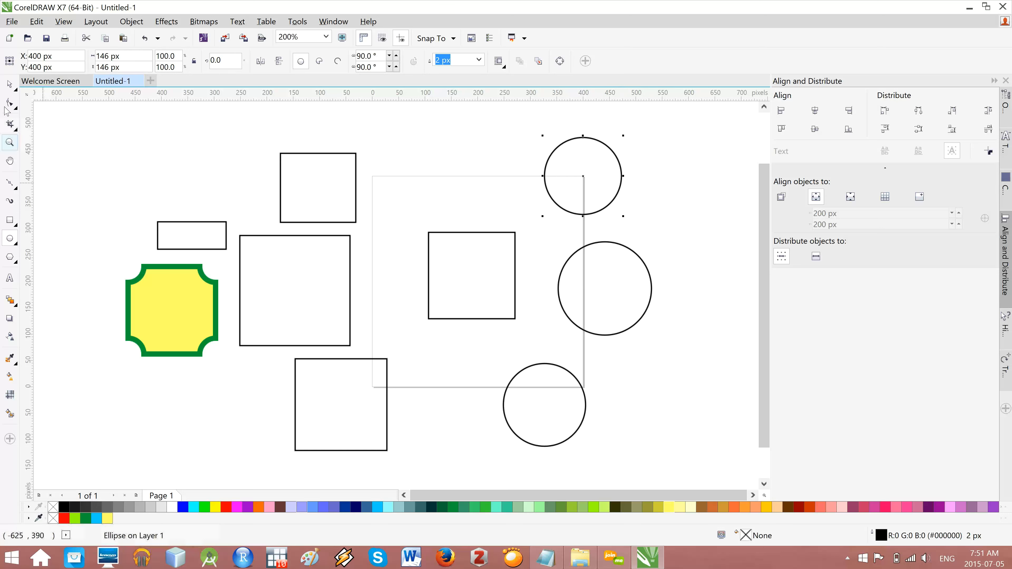
- Give the uppermost circle a 10 px pink outline and a light cyan (#99FFFF) fill, and deselect it
left_click(9, 84)
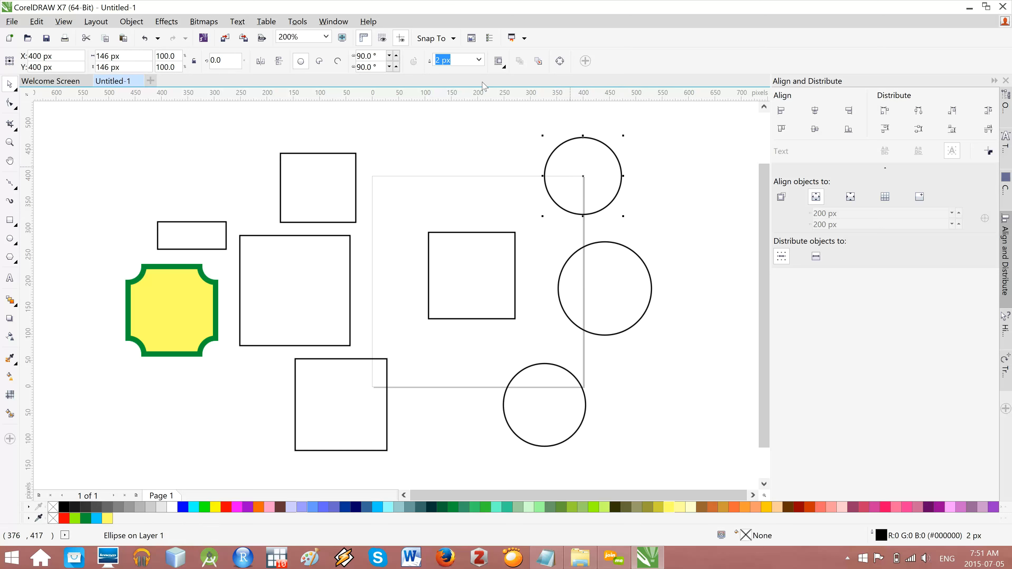
left_click(477, 60)
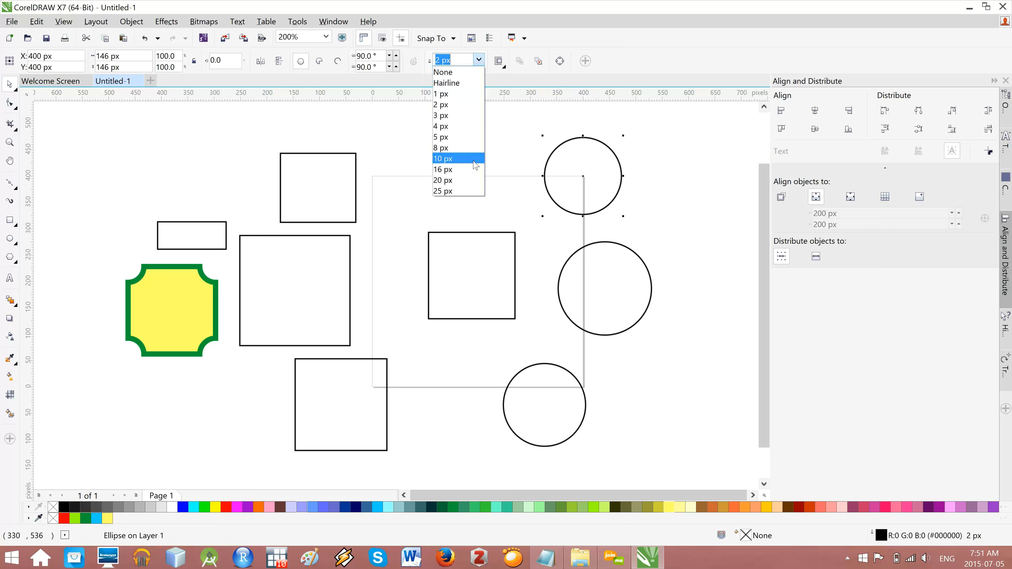
key("Return")
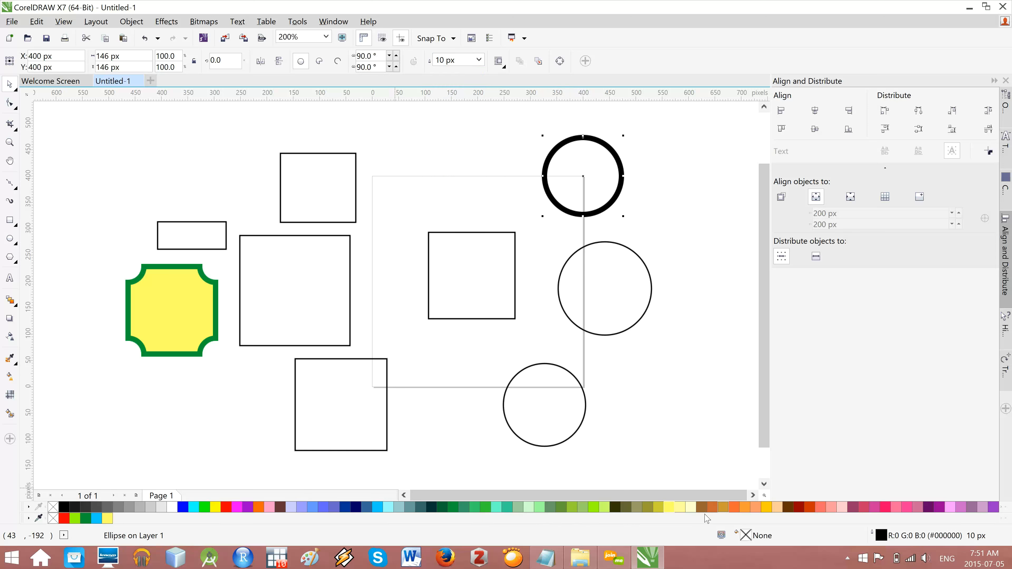
left_click(390, 508)
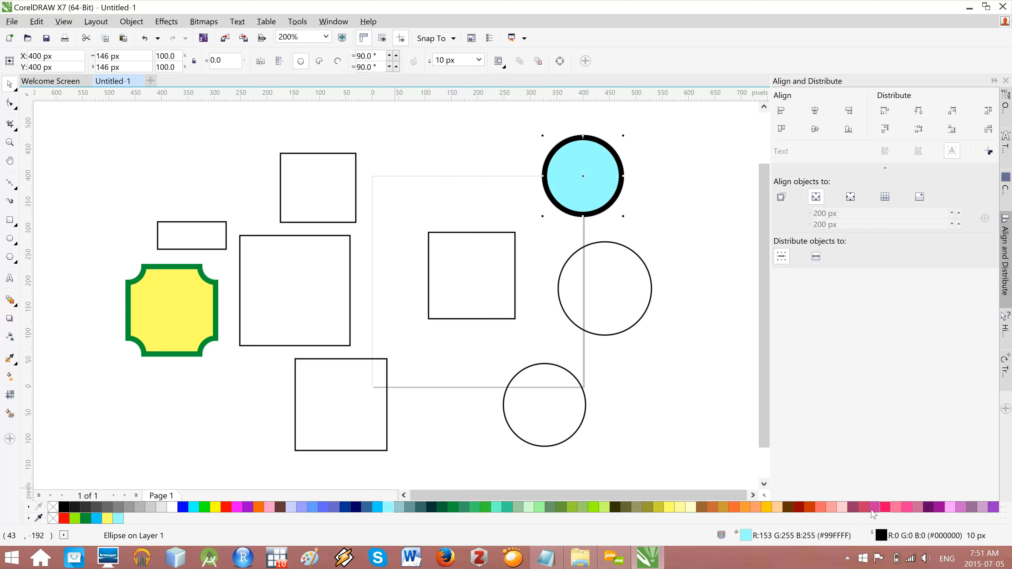
left_click(884, 510)
left_click(71, 140)
- Draw a loose curvy doodle of about 253 × 252 px with the Freehand tool above the scalloped square
left_click(17, 190)
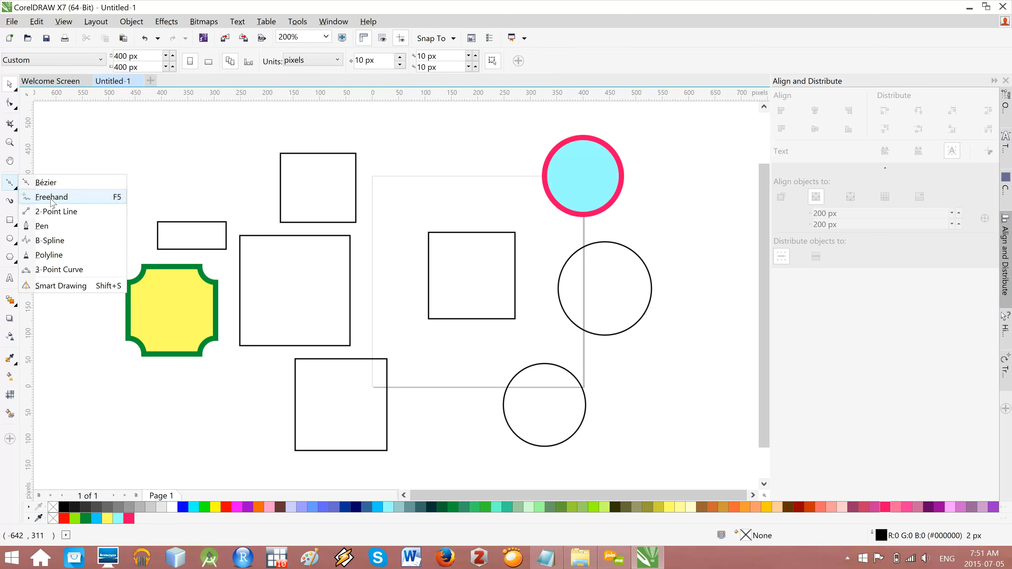
left_click(42, 201)
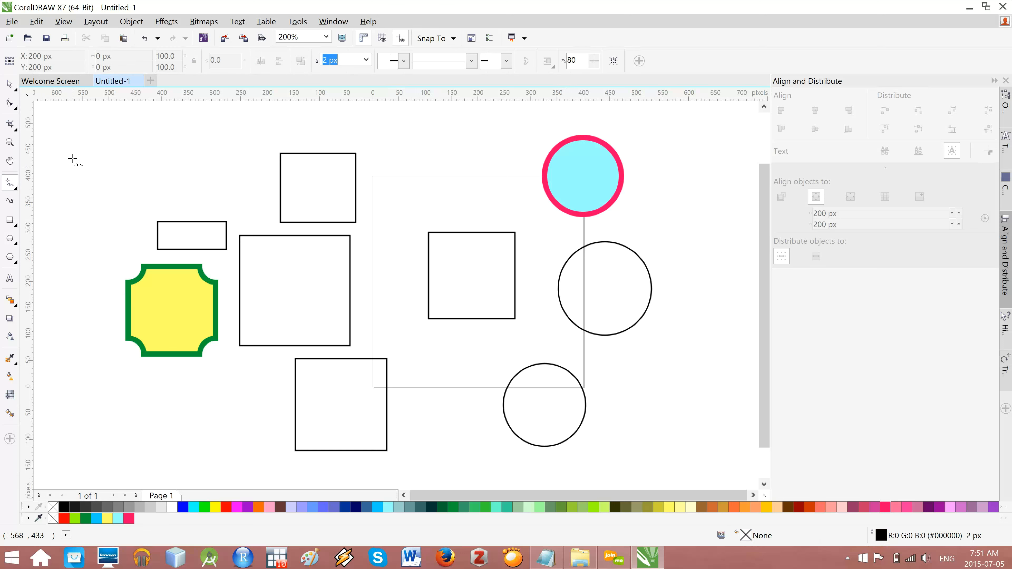
mouse_move(112, 172)
left_mouse_down()
mouse_move(110, 132)
mouse_move(114, 187)
mouse_move(42, 180)
mouse_move(115, 236)
mouse_move(68, 239)
mouse_move(120, 217)
mouse_move(139, 184)
left_mouse_up()
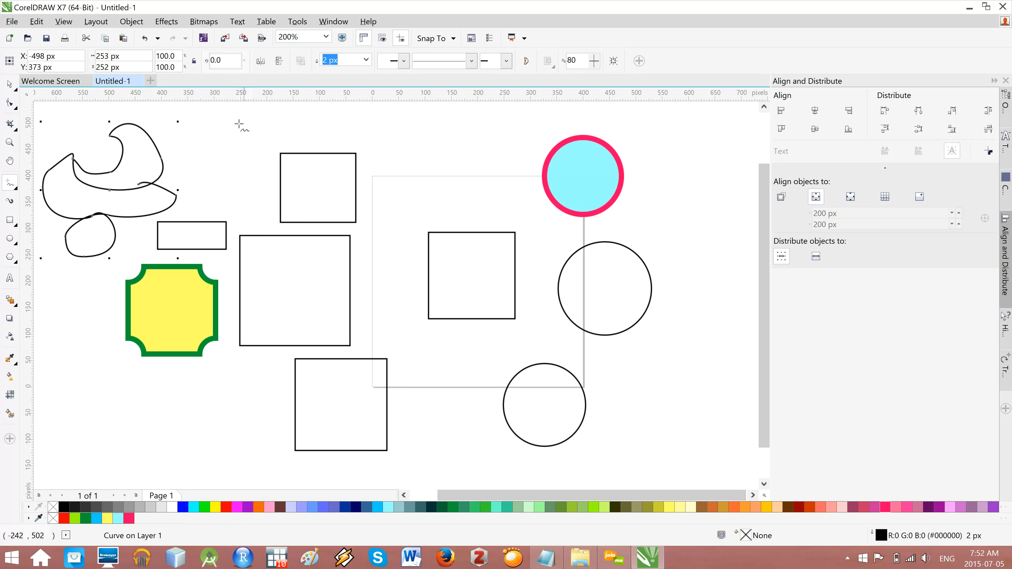
- Draw two straight horizontal freehand lines, about 421 and 480 px long, one below the other above the squares
left_click(222, 125)
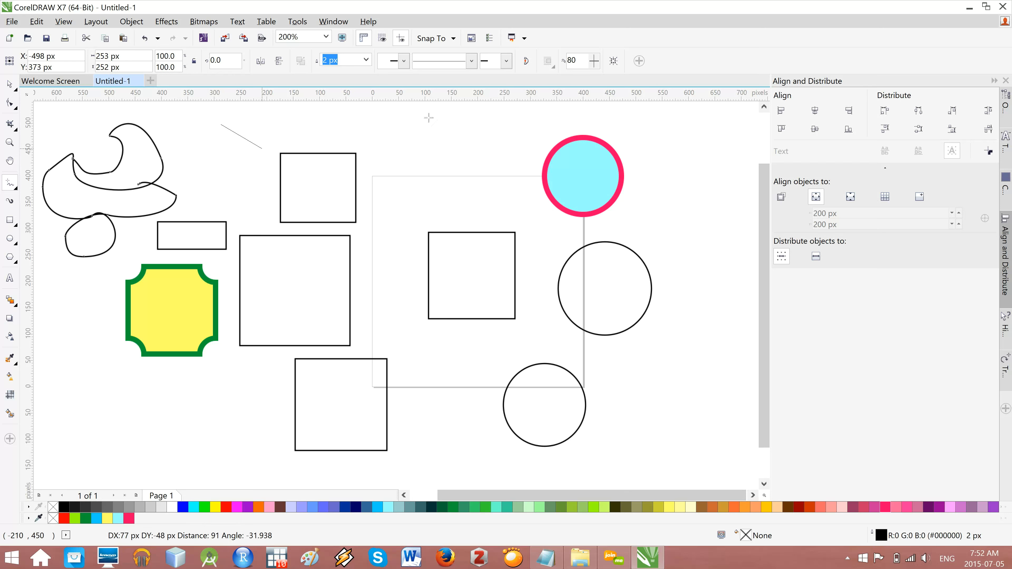
left_click(442, 124)
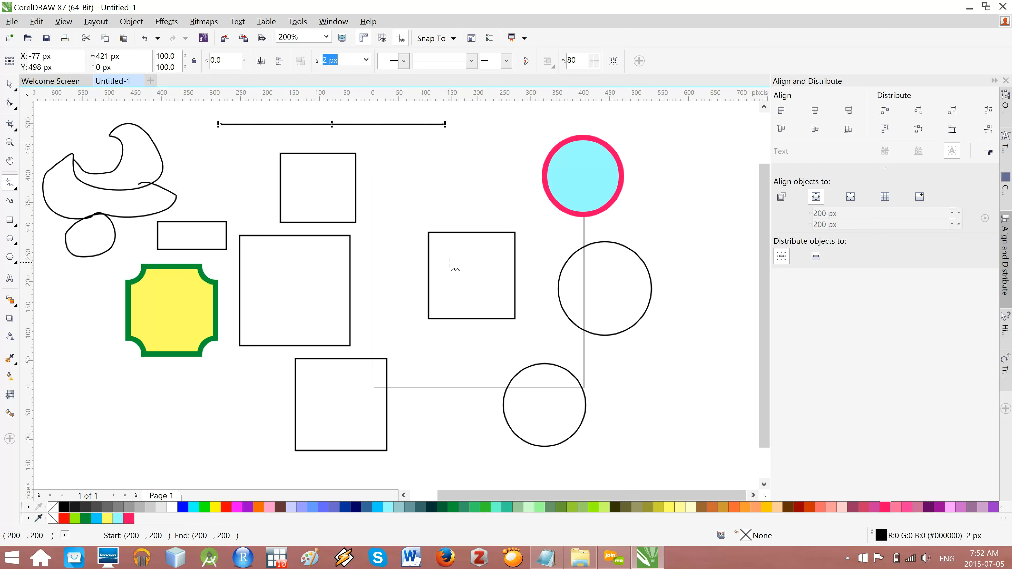
left_click(221, 140)
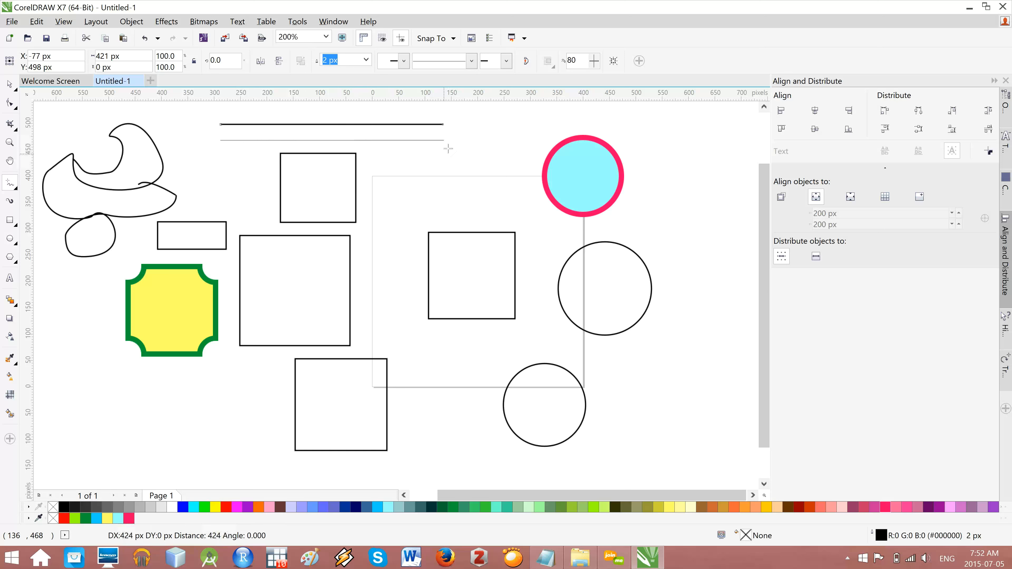
left_click(475, 141)
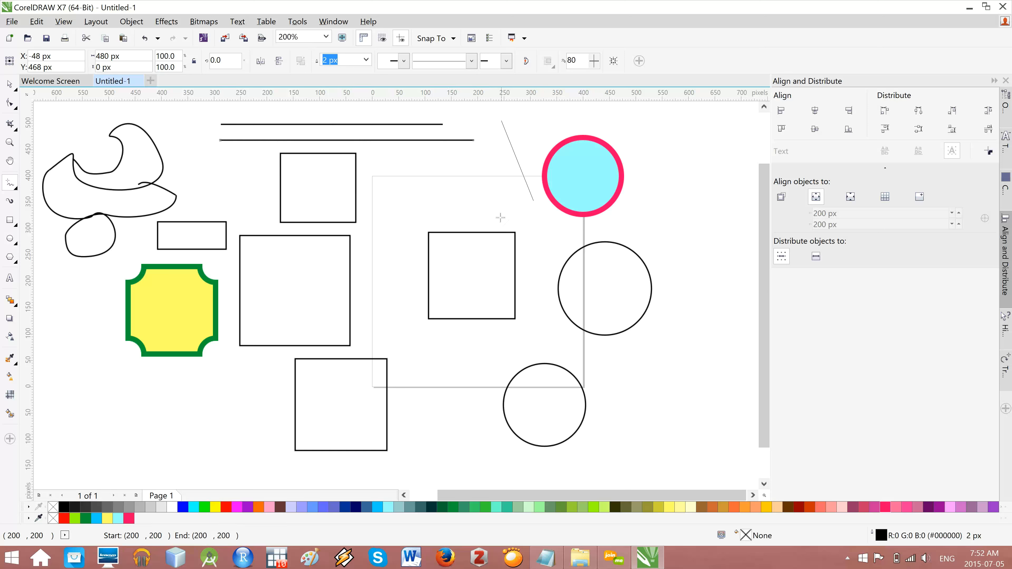
- Draw a vertical freehand line about 177 px long and a diagonal one of about 123 × 124 px between the squares and the cyan circle
left_click(502, 119)
left_click(502, 216)
left_click(378, 154)
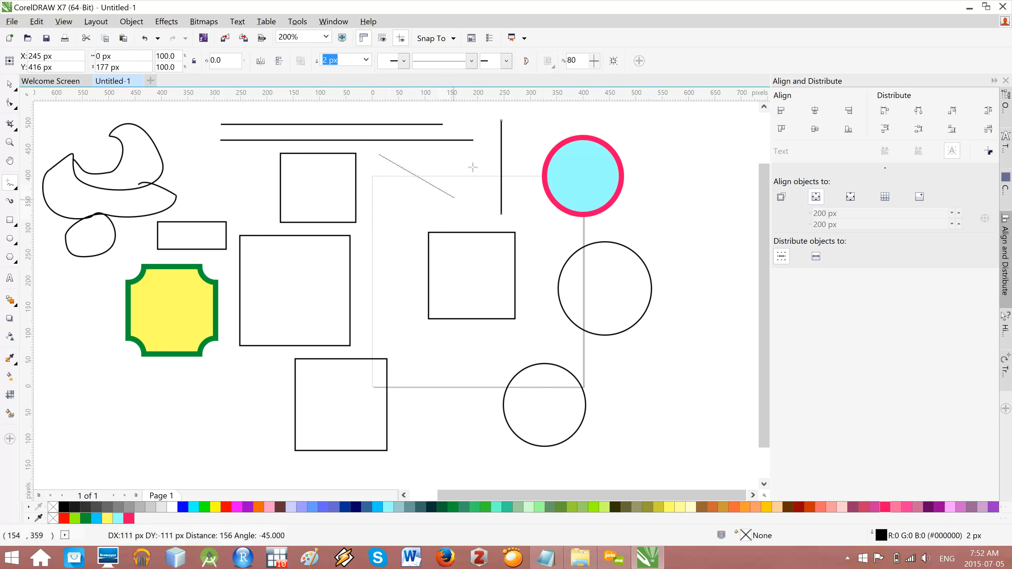
left_click(446, 221)
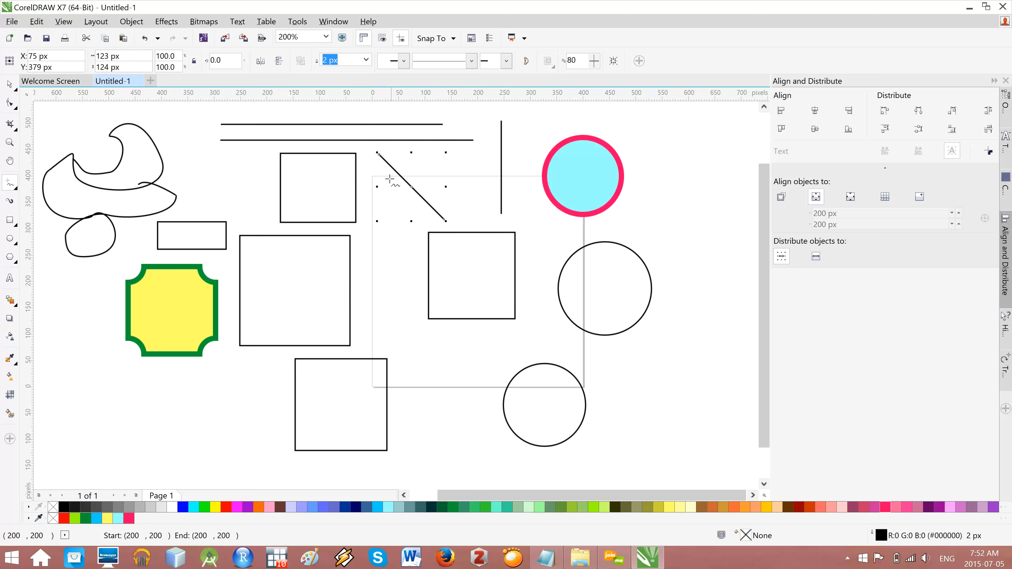
- Draw an open zigzag with the Pen tool below the scalloped square: one long, nearly horizontal segment followed by three short steep ones
left_click(17, 191)
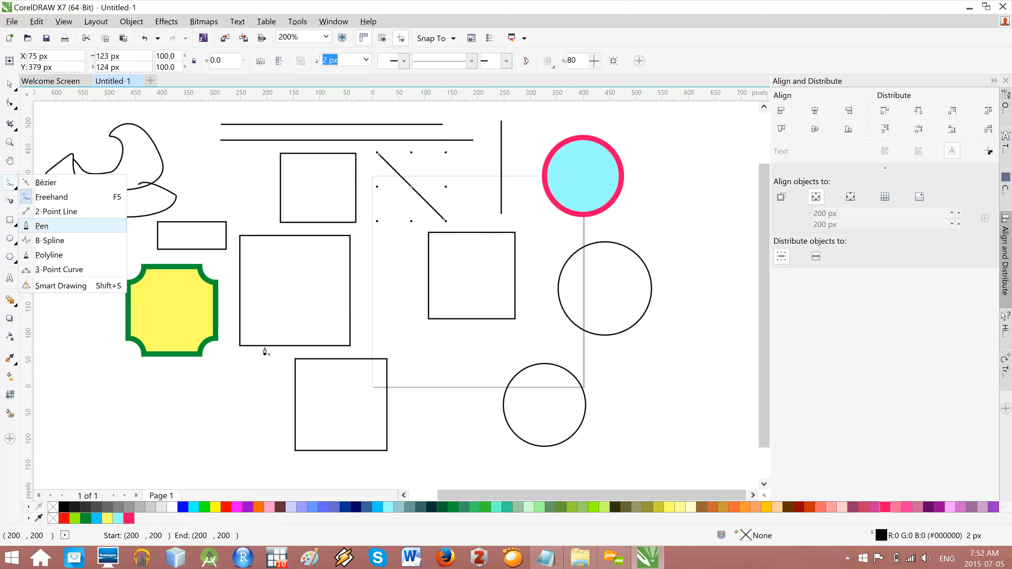
left_click(52, 402)
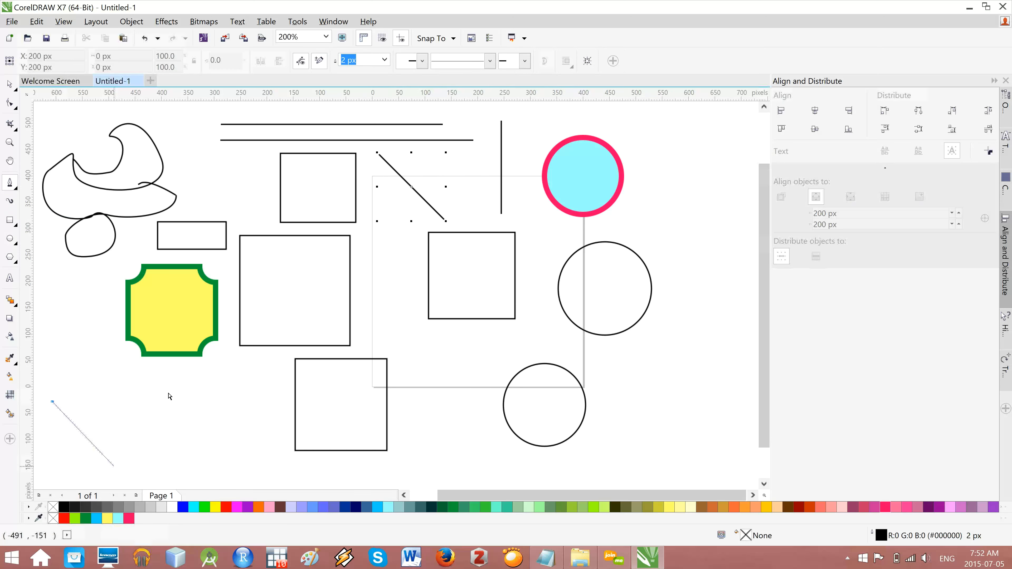
left_click(208, 404)
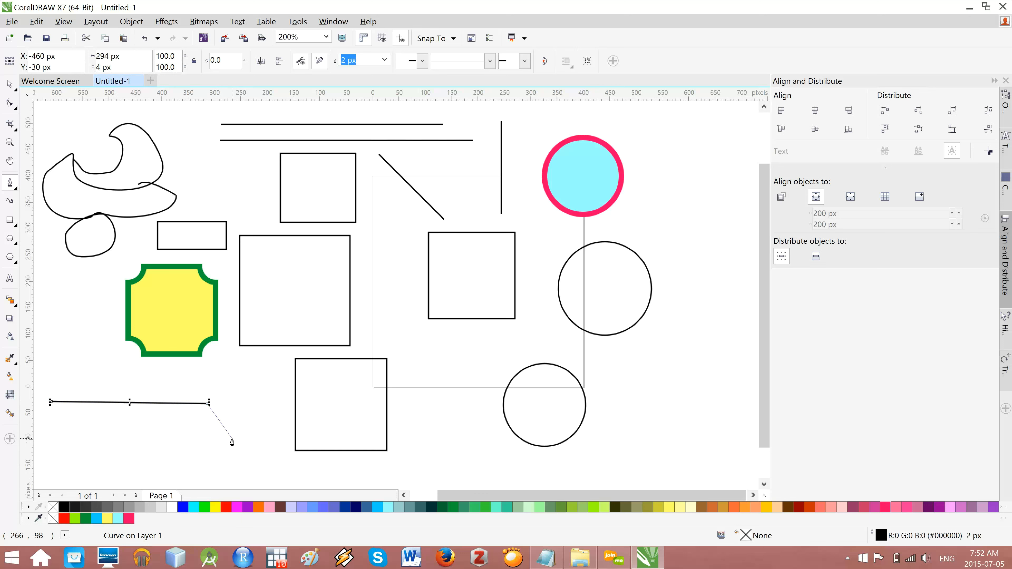
left_click(232, 461)
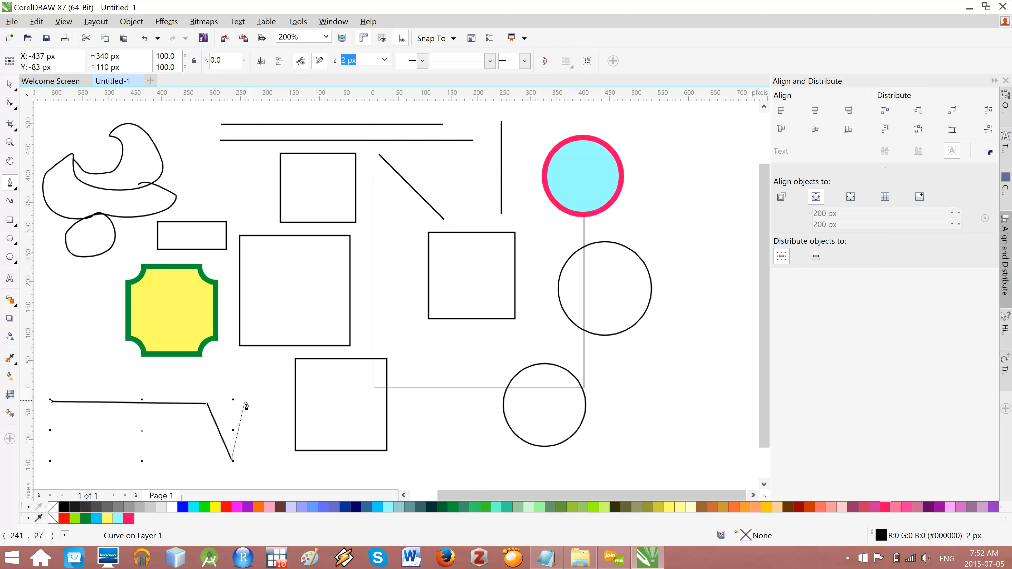
left_click(247, 403)
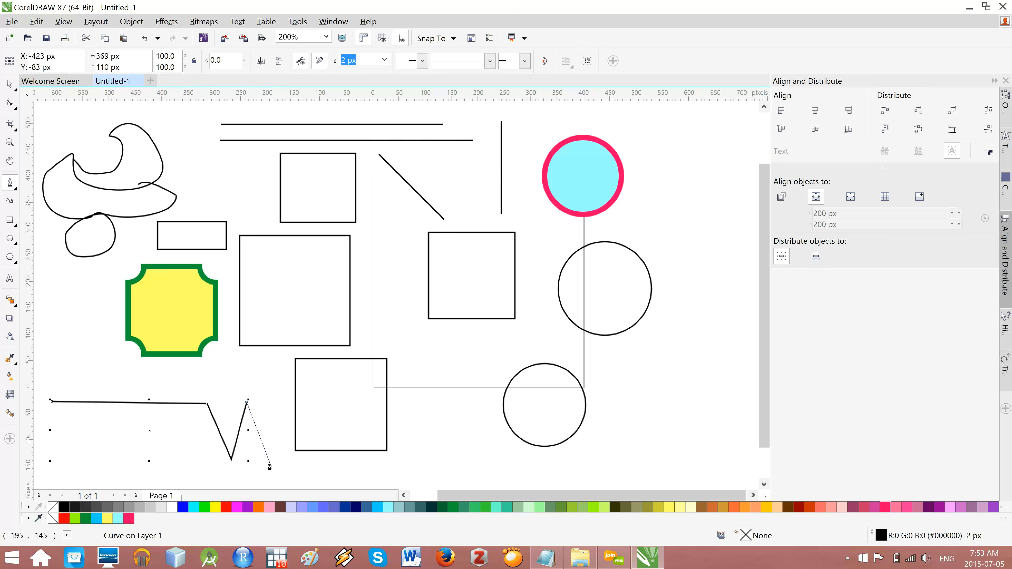
left_click(270, 463)
- Draw a wavy Pen tool curve of about 474 × 98 px with a looped end, running across the lowest circle
left_click_drag(421, 445, 447, 457)
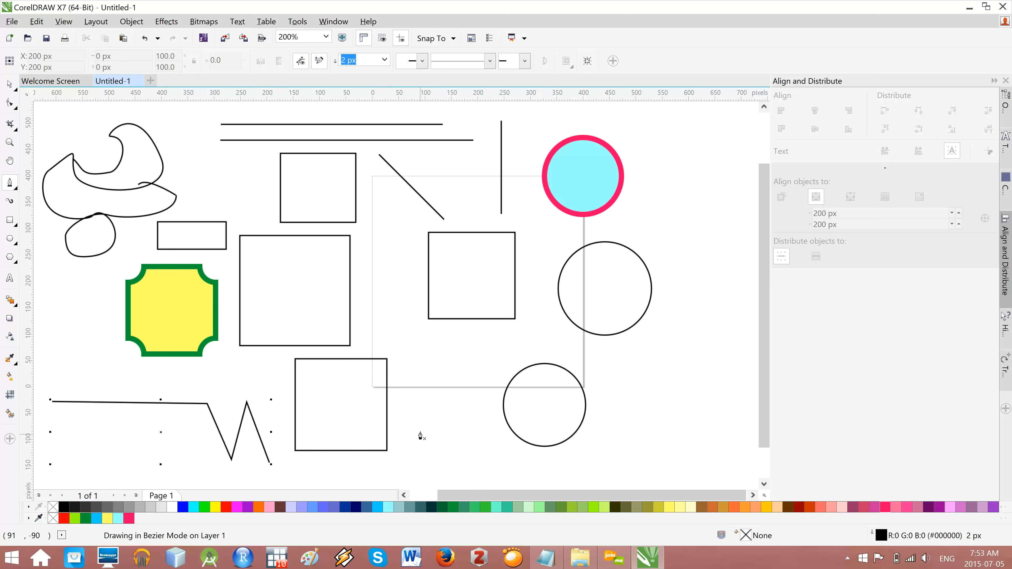
left_click_drag(420, 428, 420, 457)
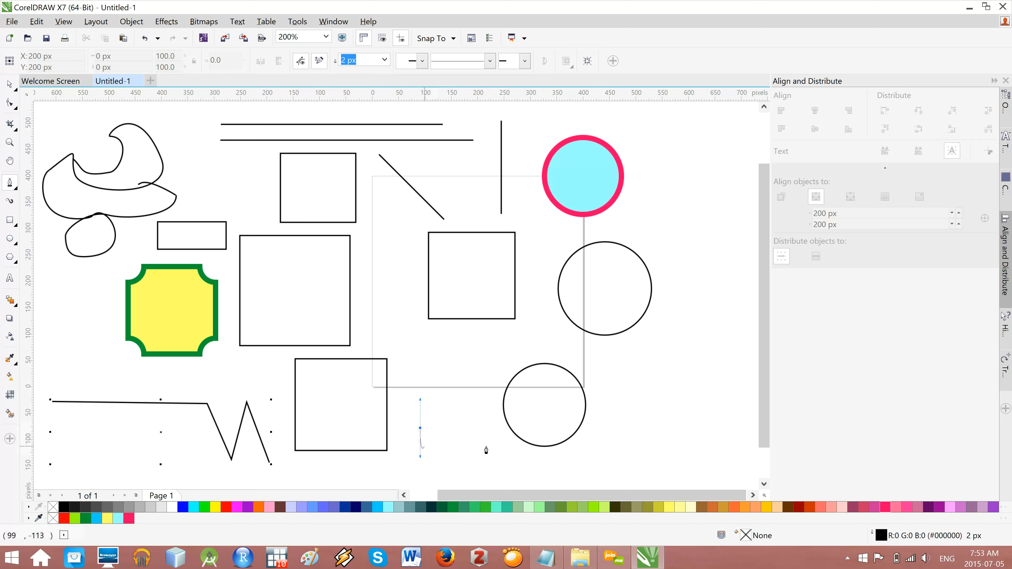
mouse_move(487, 427)
left_mouse_down()
mouse_move(487, 389)
mouse_move(488, 399)
left_mouse_up()
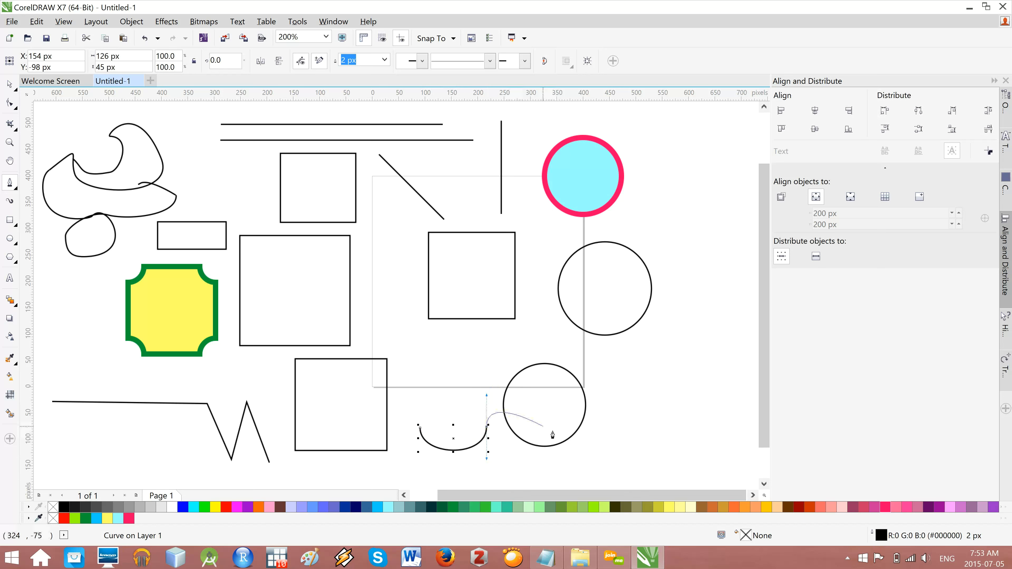
left_click_drag(544, 426, 543, 459)
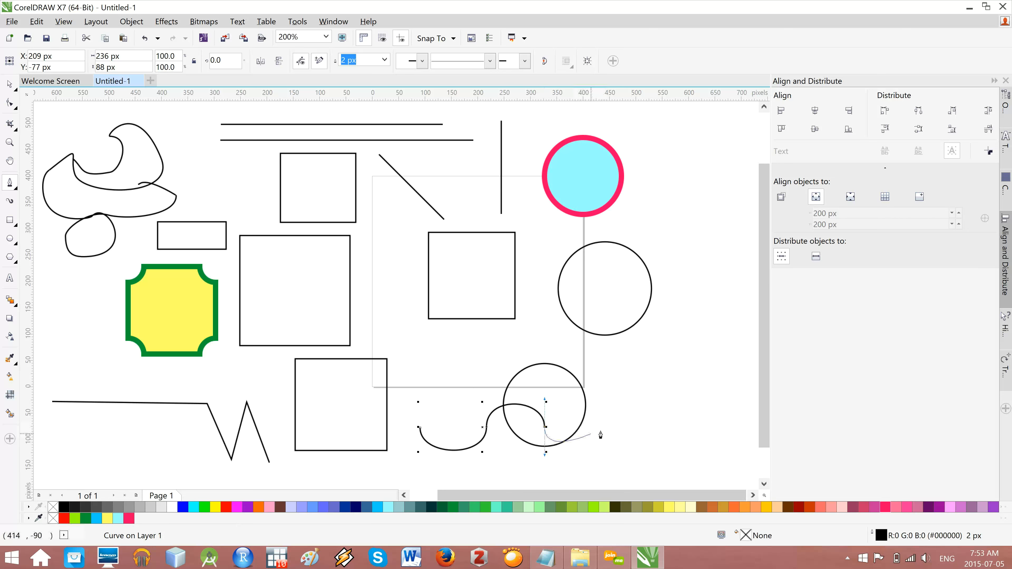
left_click_drag(604, 427, 605, 402)
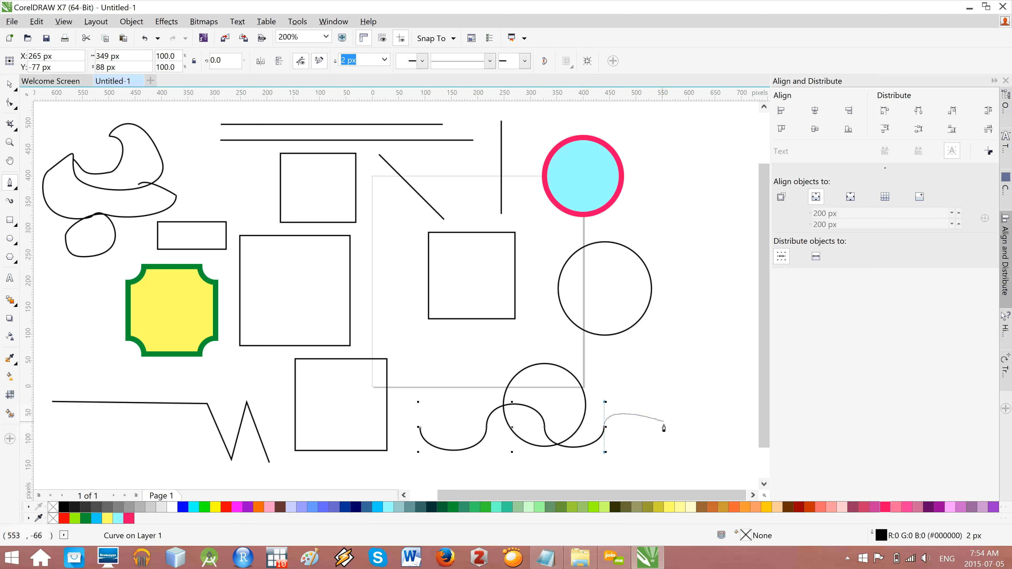
left_click_drag(663, 426, 692, 394)
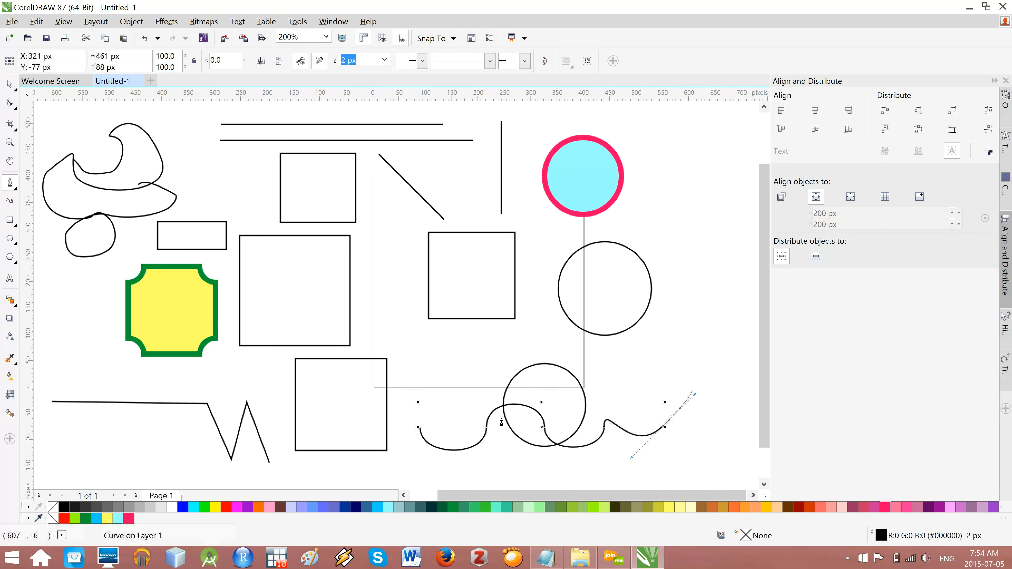
mouse_move(620, 399)
left_mouse_down()
mouse_move(632, 424)
mouse_move(616, 388)
mouse_move(636, 362)
left_mouse_up()
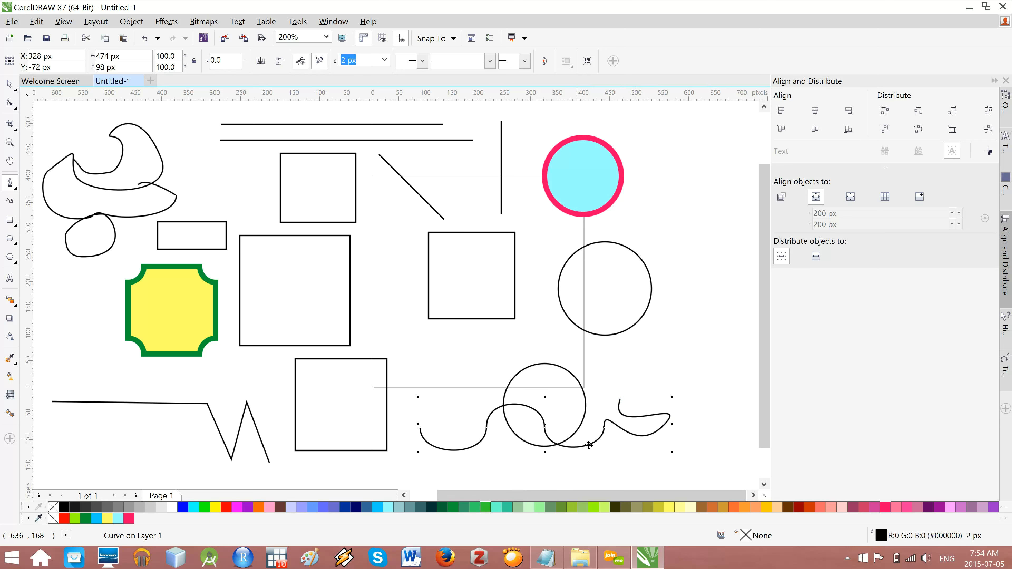
- Move the lowest circle up beside the cyan circle, and shift the wavy curve up slightly
left_click_drag(582, 383, 704, 183)
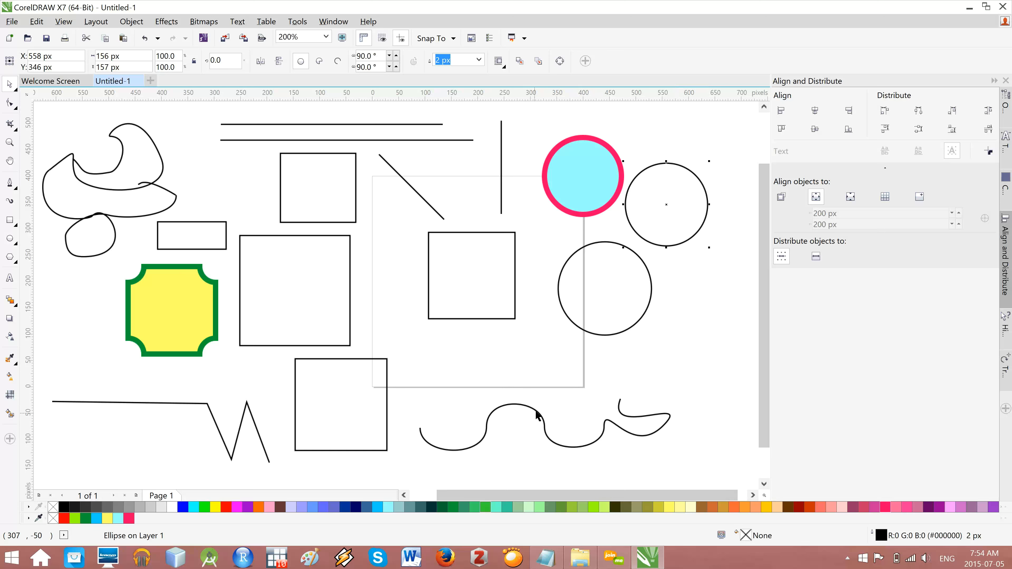
mouse_move(537, 412)
left_mouse_down()
mouse_move(533, 376)
mouse_move(603, 397)
left_mouse_up()
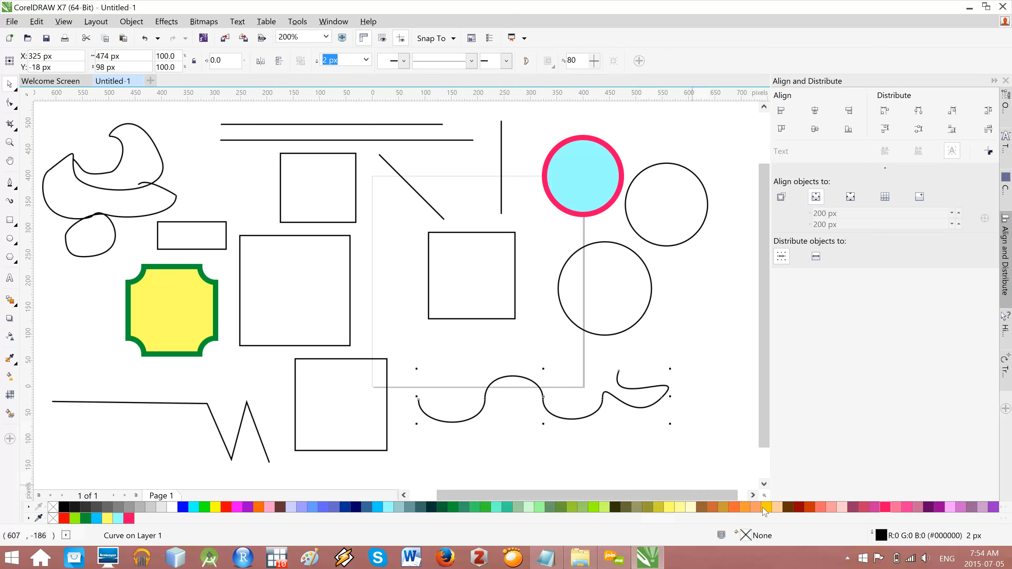
- Try an orange (#FF6633) outline on the wavy curve, replace it with a 10 px lime green (#99FF00) outline and matching fill
right_click(735, 508)
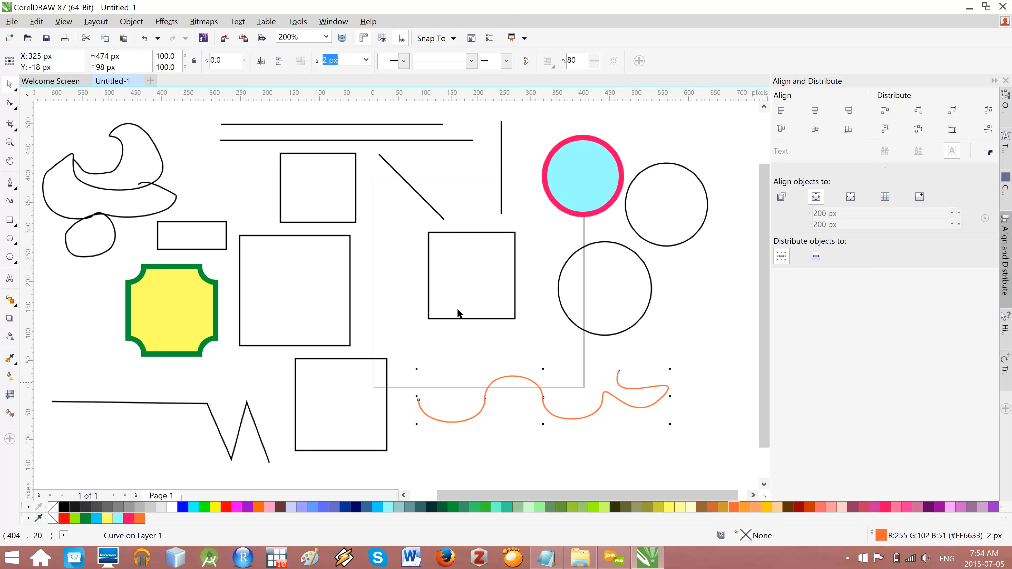
left_click(593, 508)
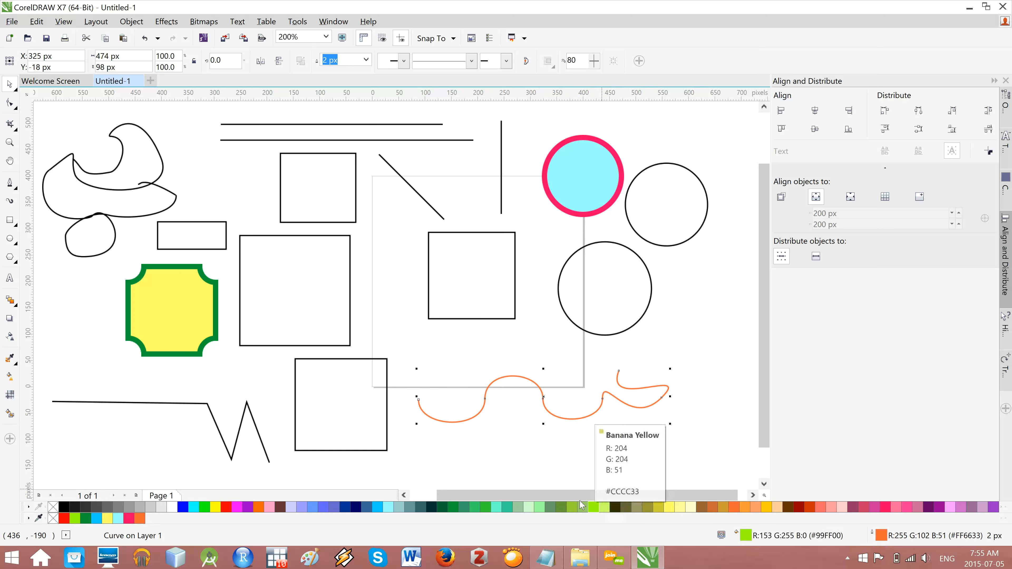
right_click(595, 508)
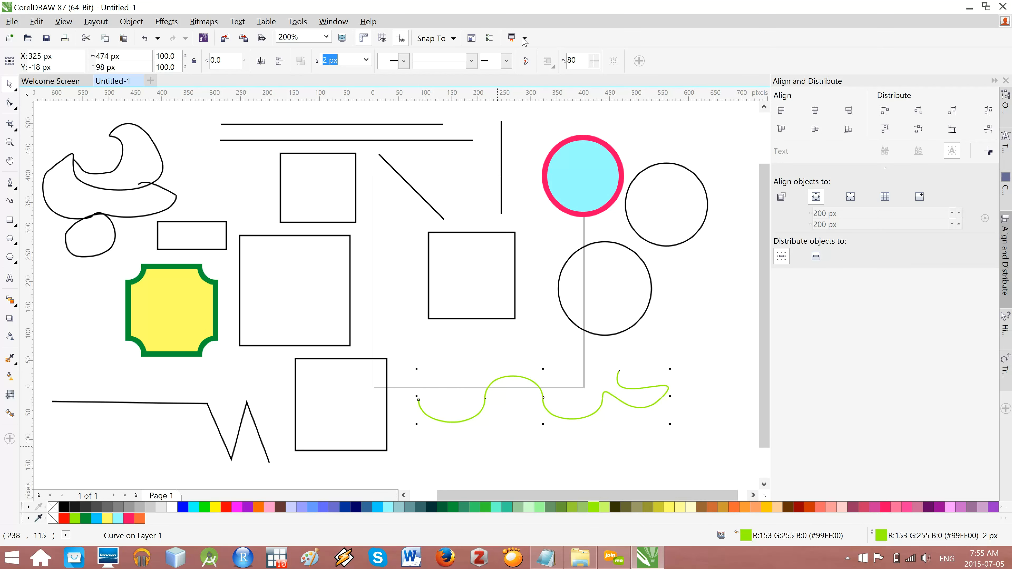
left_click(366, 60)
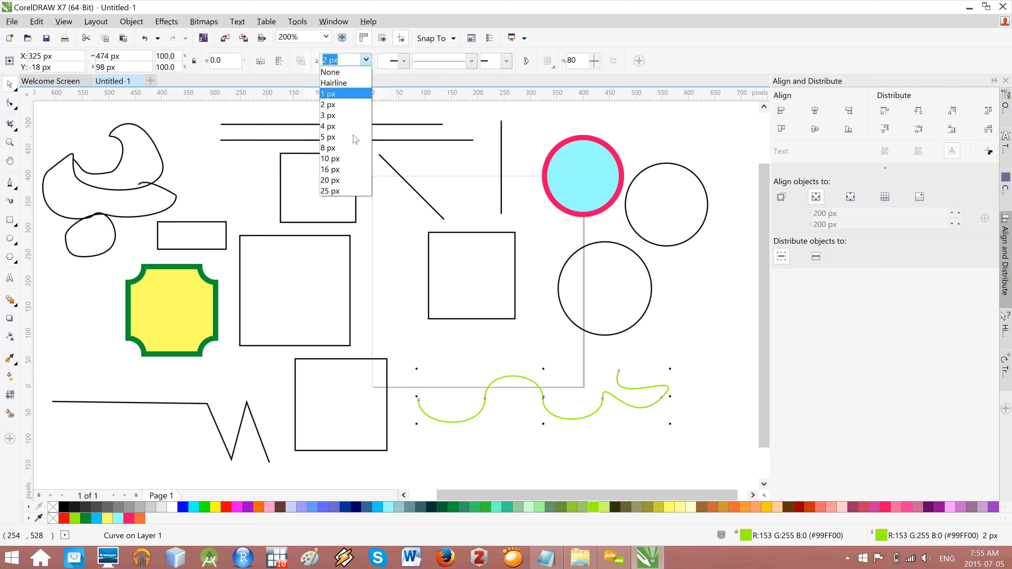
left_click(342, 159)
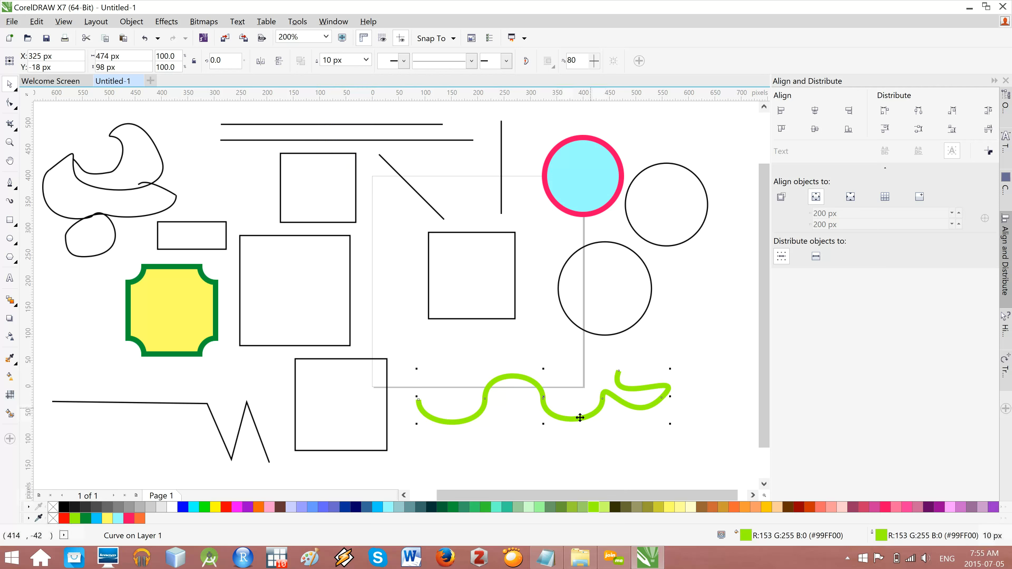
- Try two dotted line styles on the wavy curve, apply a dashed style instead, and move the curve down slightly
left_click(471, 60)
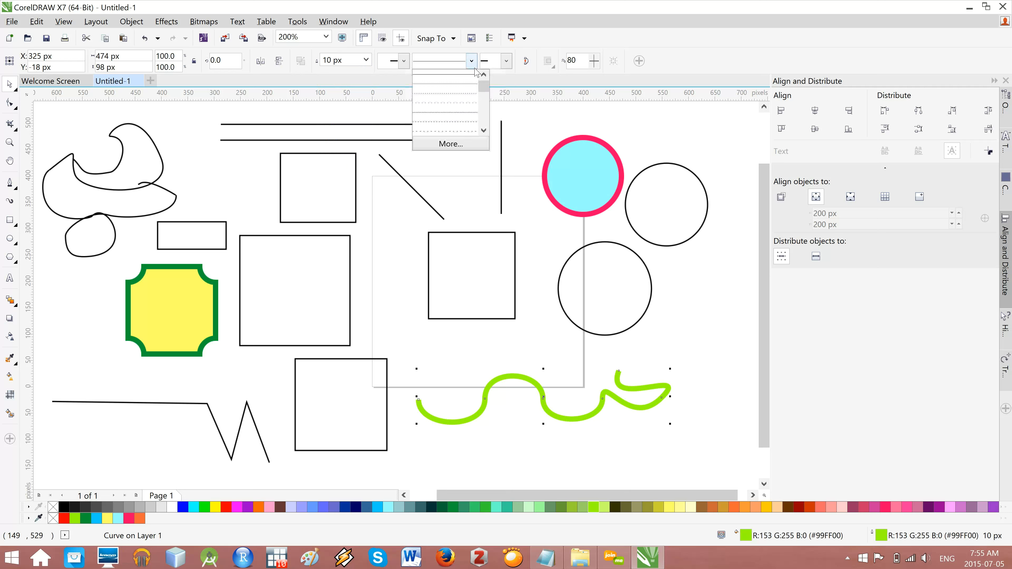
left_click(461, 92)
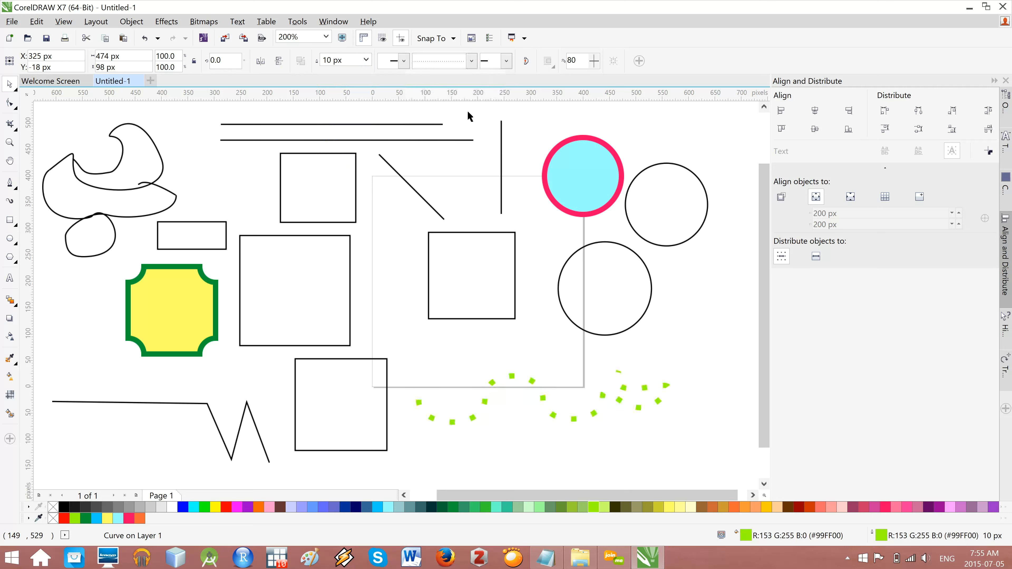
left_click(472, 61)
left_click(453, 86)
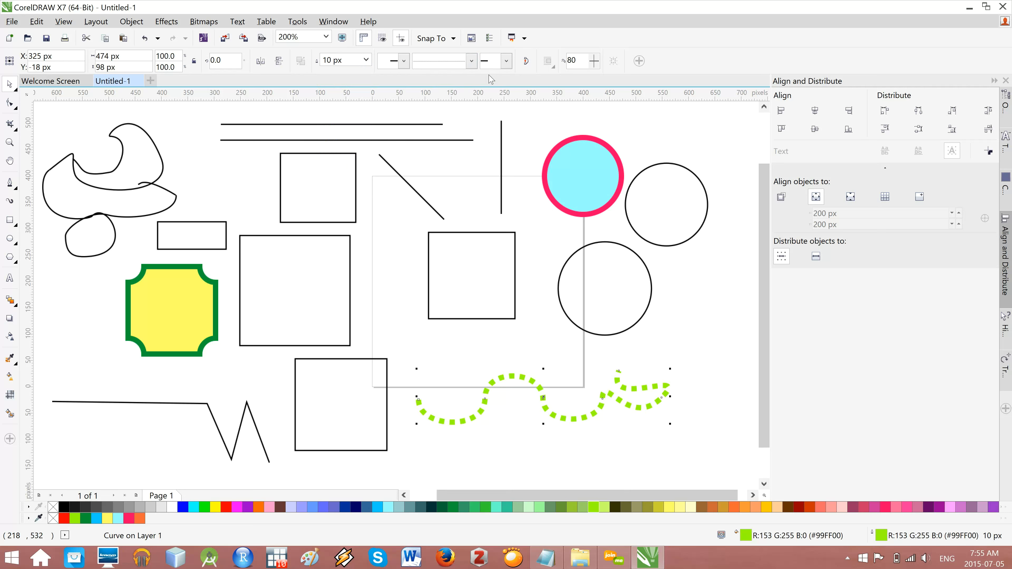
left_click(471, 61)
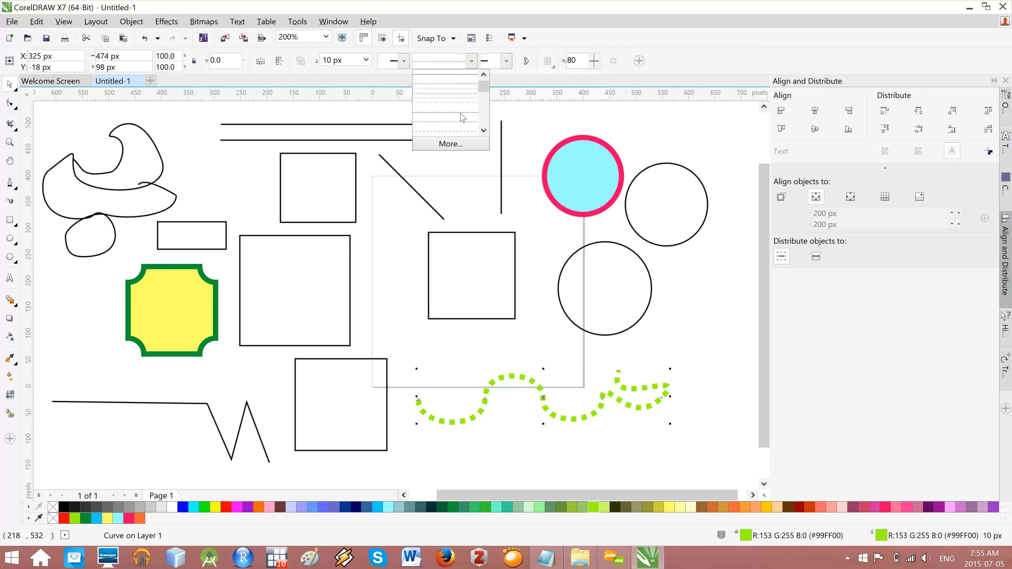
left_click(461, 115)
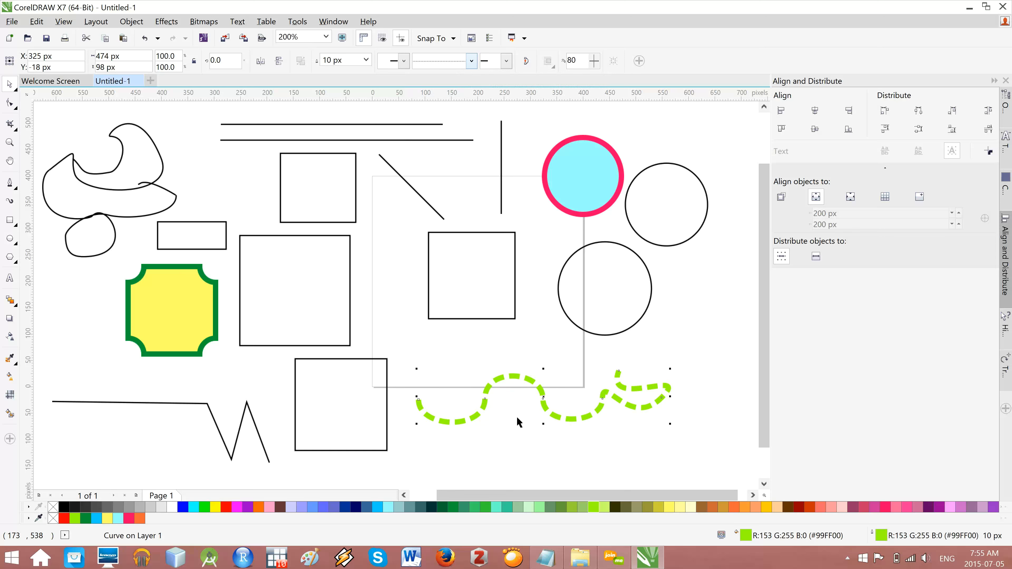
left_click_drag(602, 410, 614, 489)
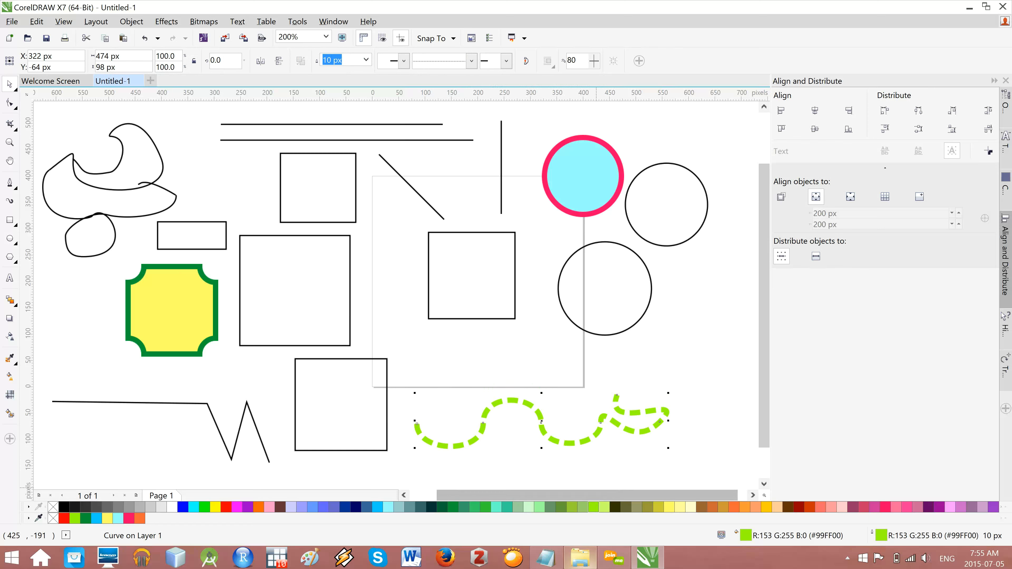
- Check the class objectives in the Notepad file, return to CorelDRAW and deselect the curve
left_click(546, 557)
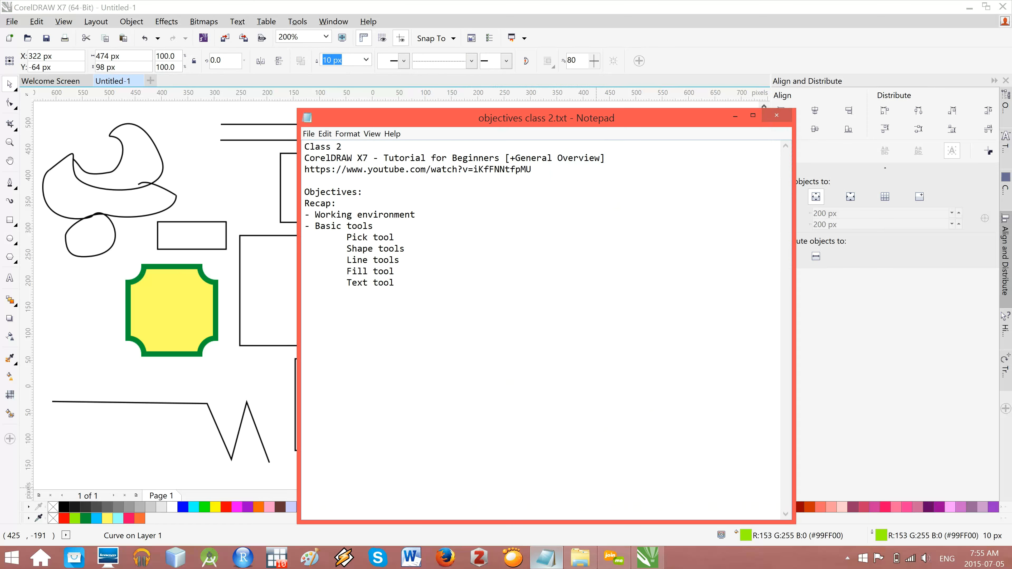
left_click(546, 557)
left_click(155, 456)
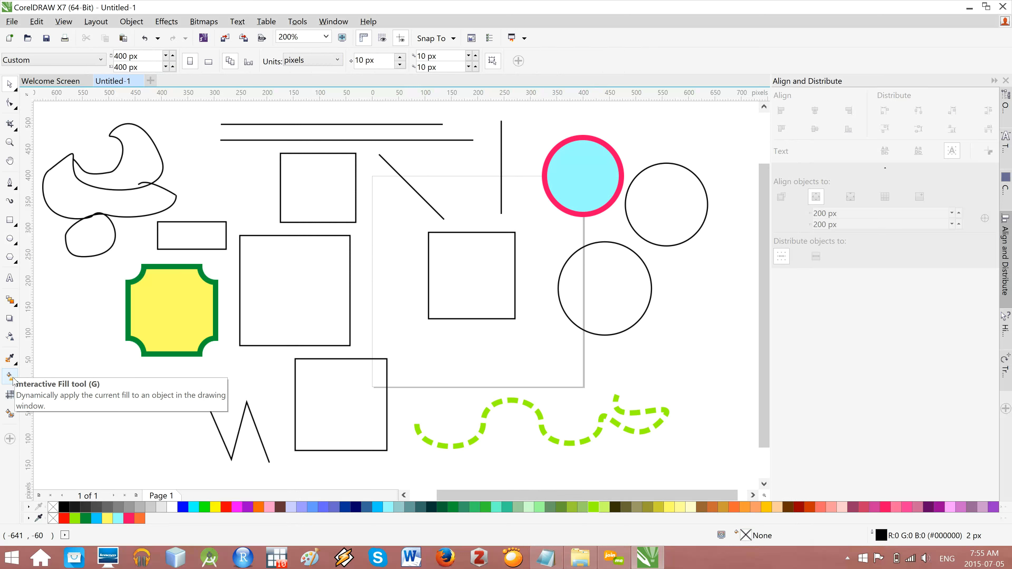
- Sample the scalloped square's green outline with the Color Eyedropper; apply it to the cyan circle's outline and as fill to the adjacent circle and small rectangle
left_click(16, 364)
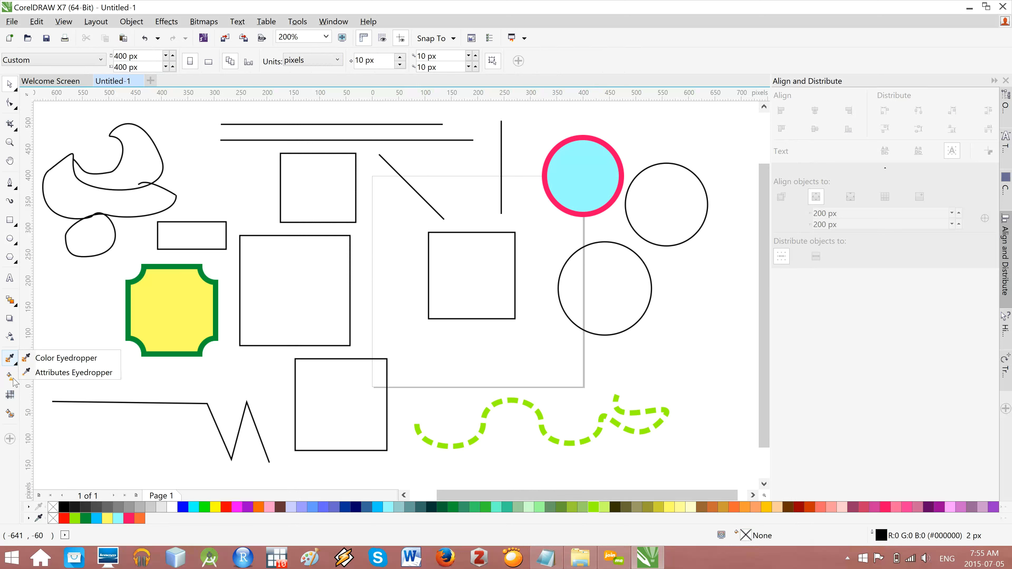
left_click(14, 363)
left_click(60, 358)
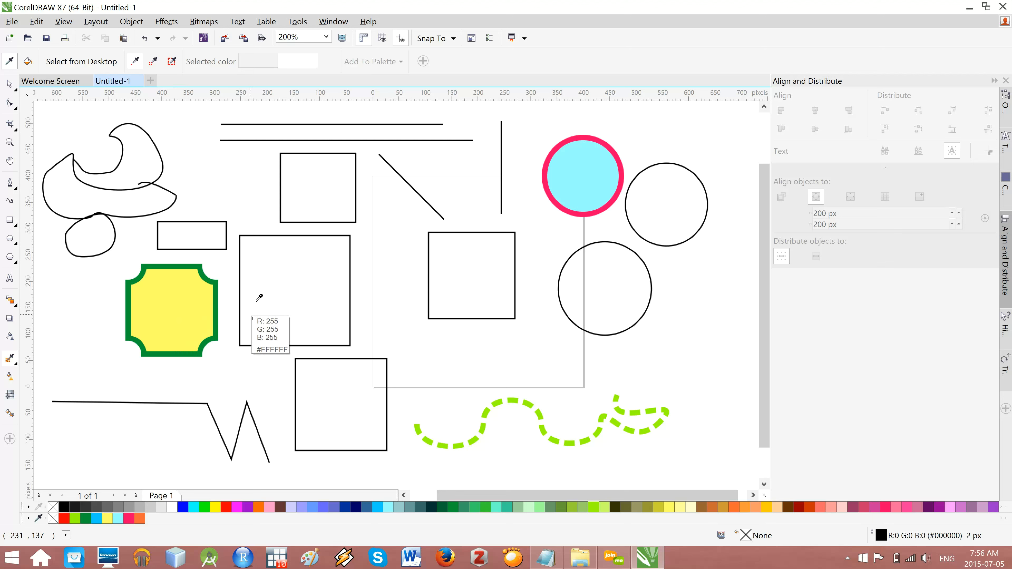
left_click(154, 262)
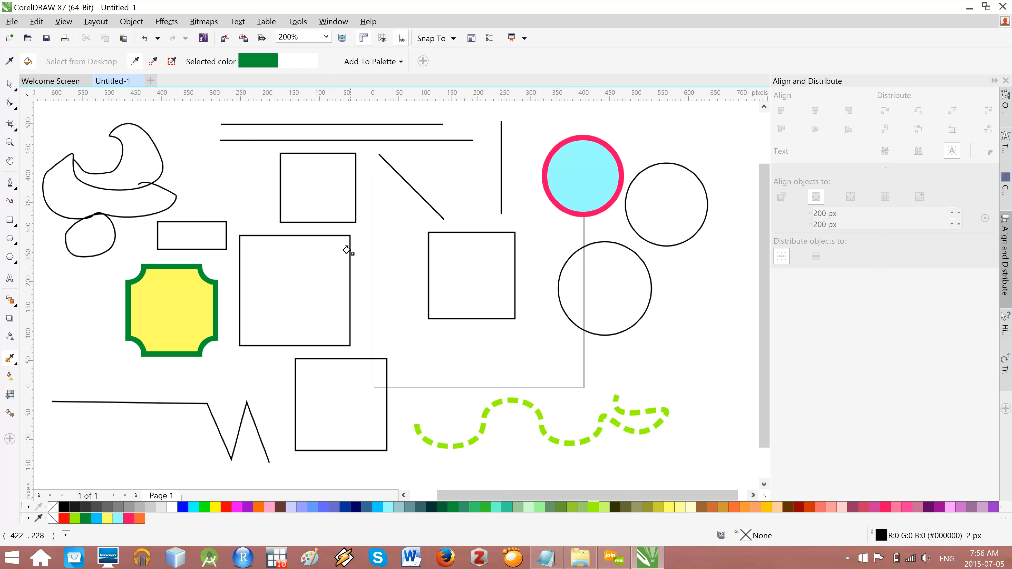
left_click(547, 150)
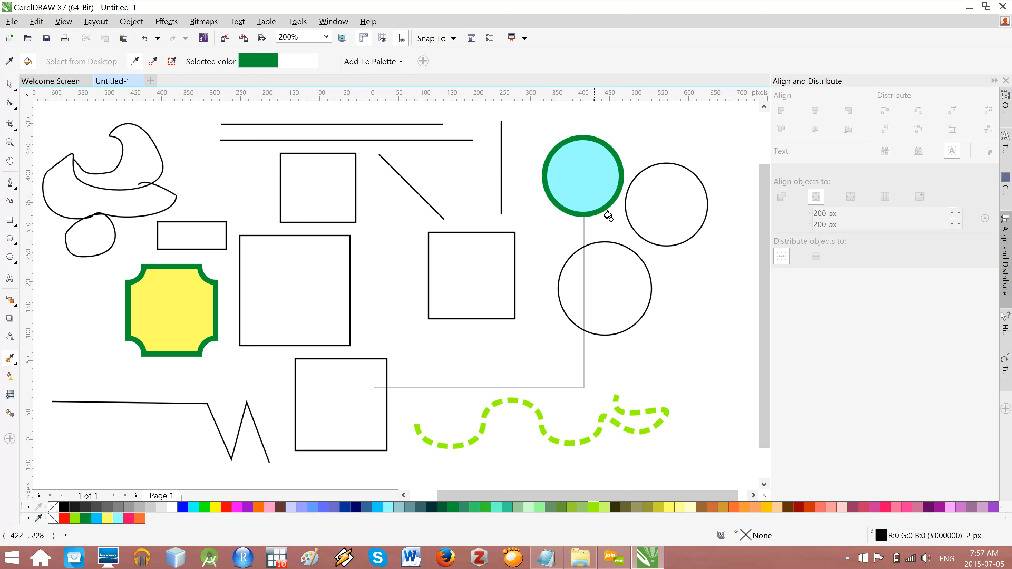
left_click(649, 203)
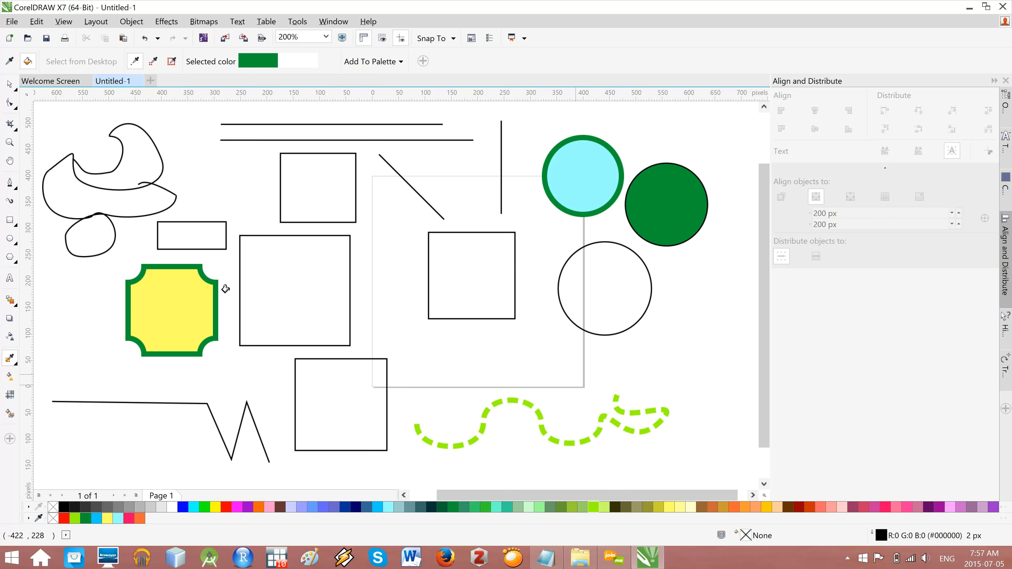
left_click(180, 231)
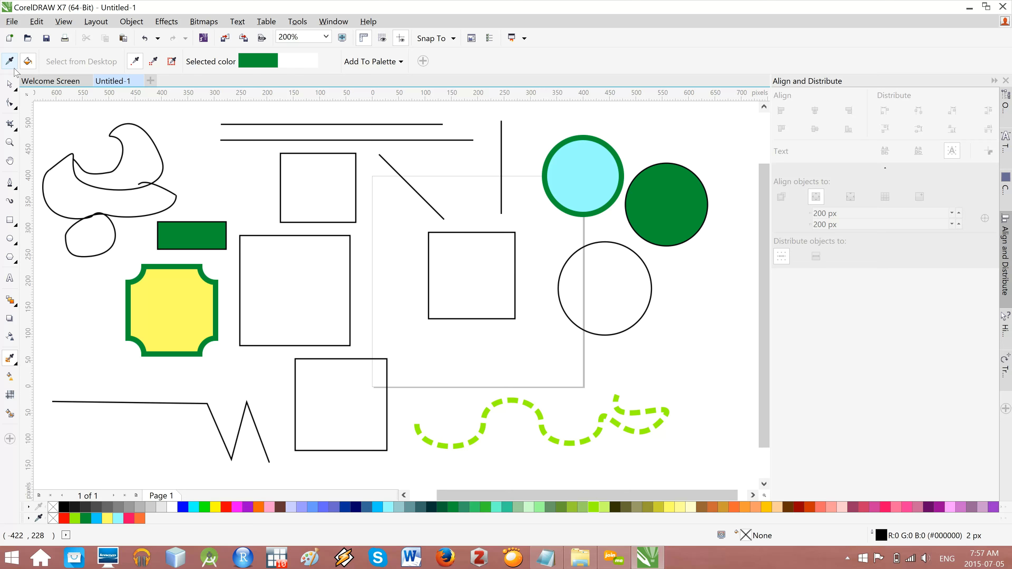
- Apply a fountain fill to the unfilled square inside the page frame, using the Interactive Fill tool
left_click(14, 86)
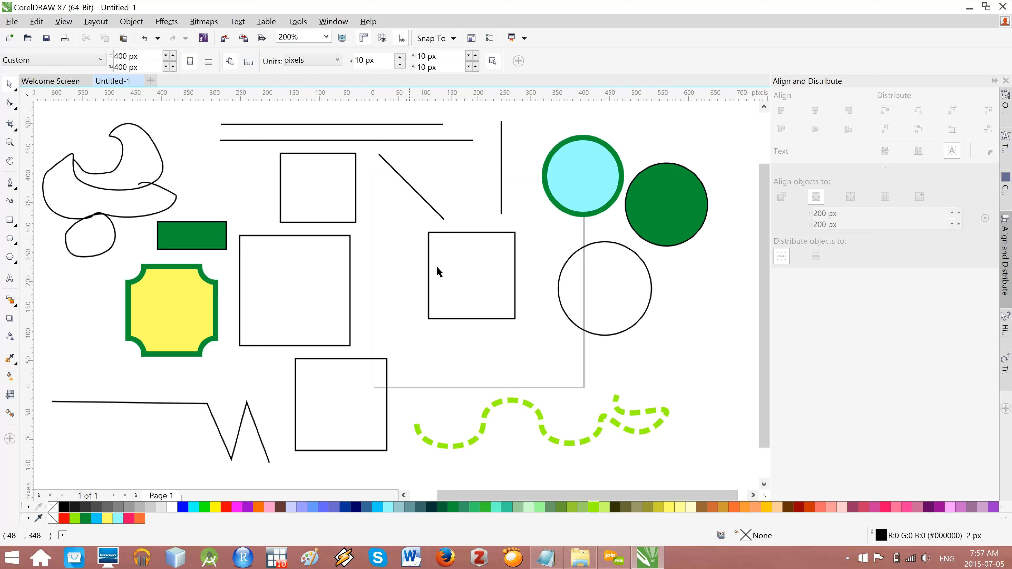
left_click(429, 288)
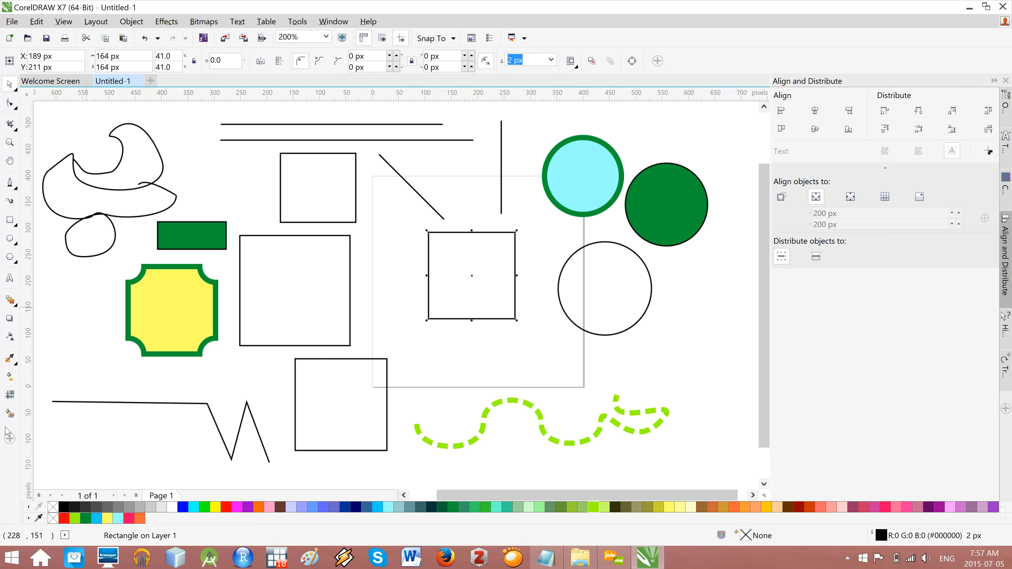
left_click(10, 378)
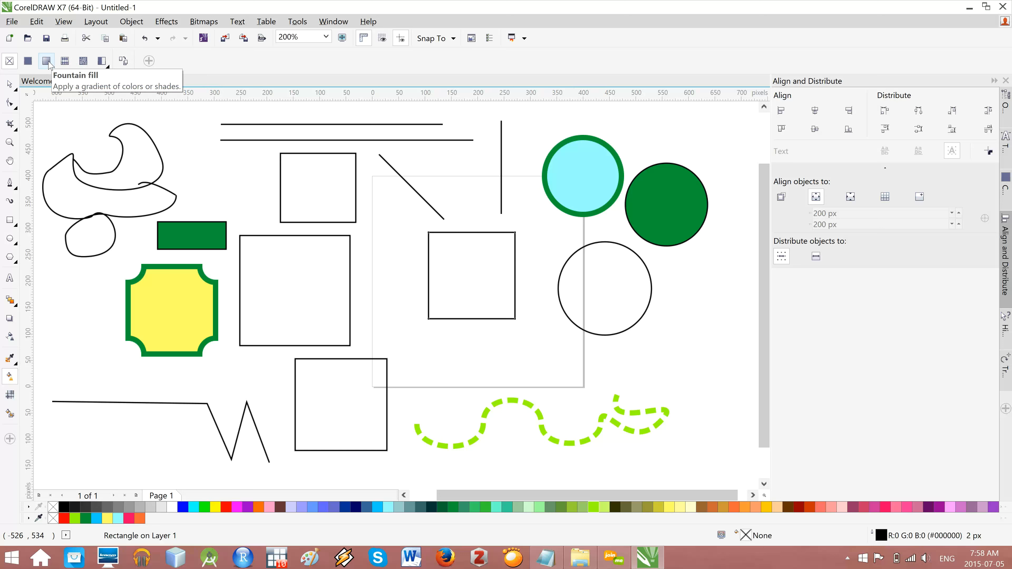
left_click(47, 61)
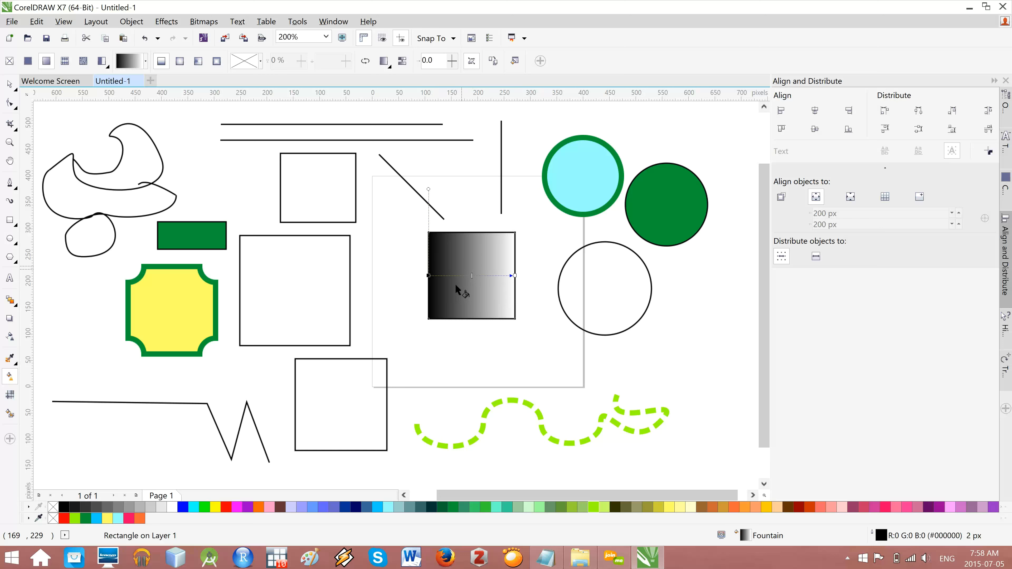
- Browse the Content Exchange fountain fills in the fill picker
left_click(144, 66)
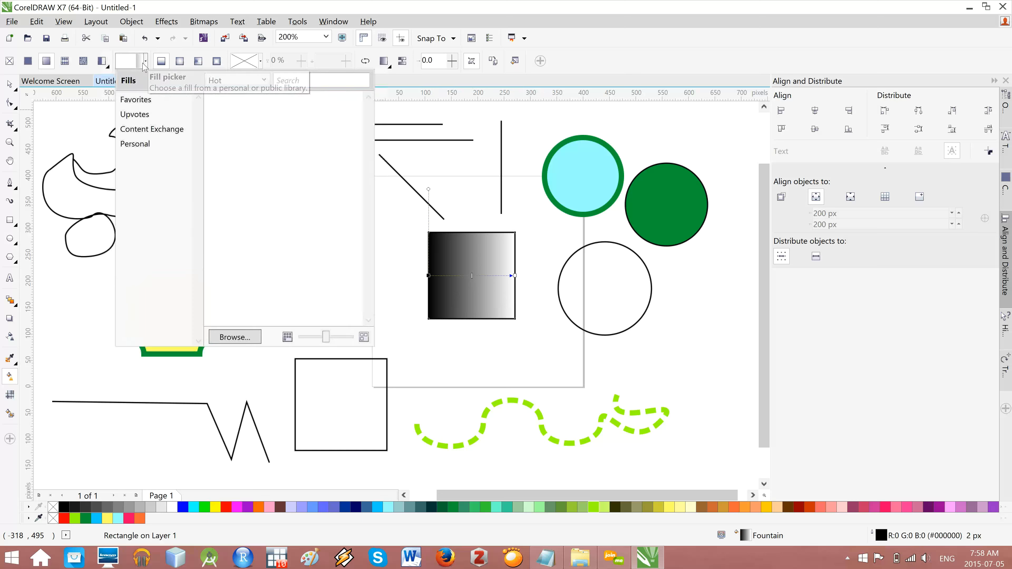
left_click(145, 66)
left_click(146, 65)
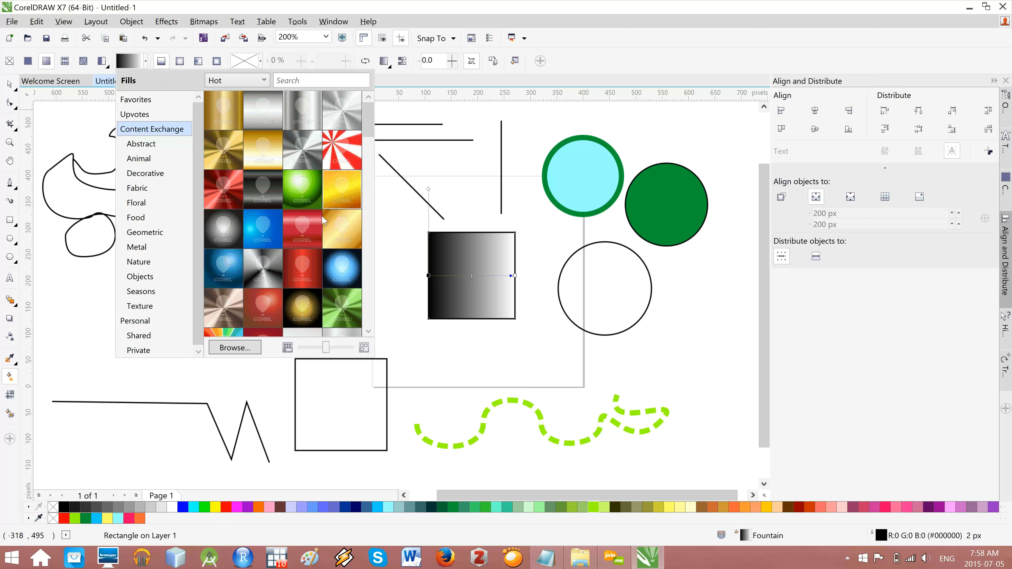
scroll(318, 239, "down", 3)
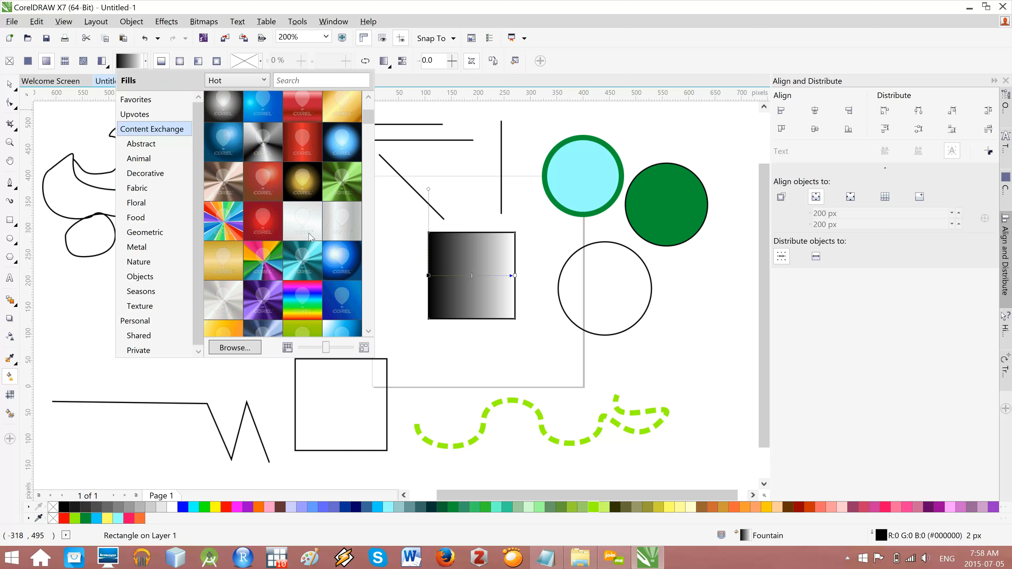
scroll(309, 237, "down", 8)
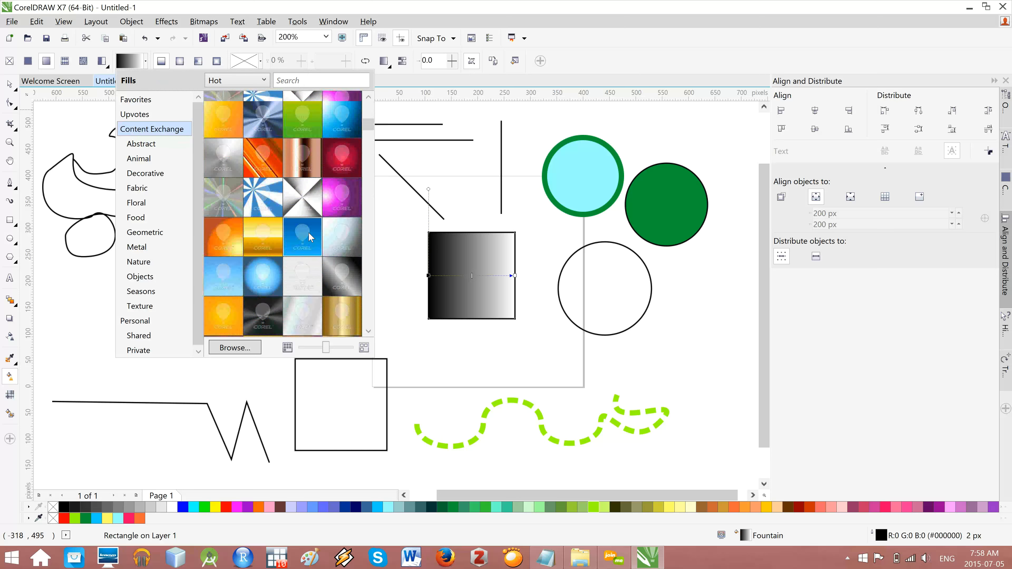
scroll(312, 237, "down", 8)
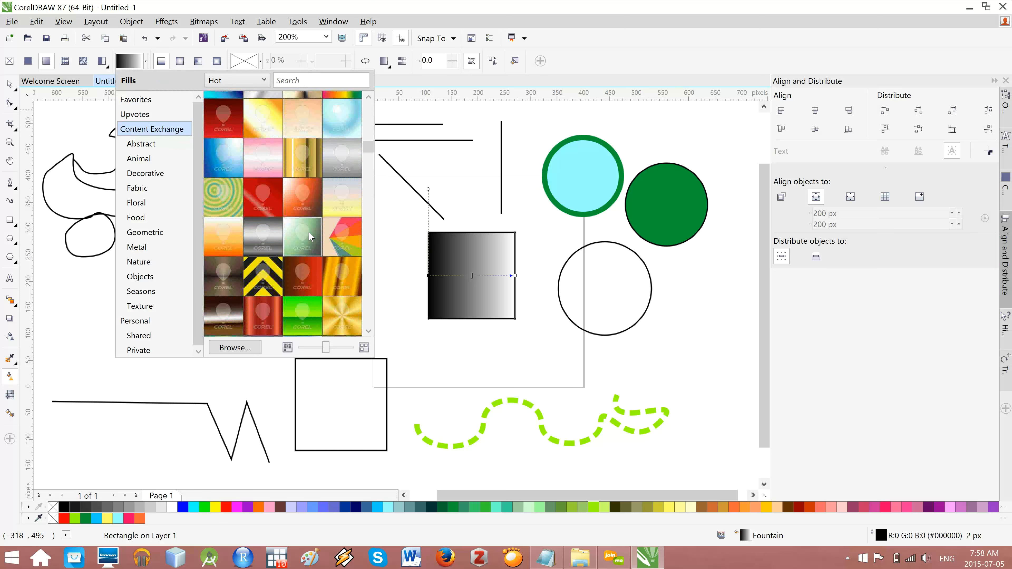
scroll(310, 232, "down", 8)
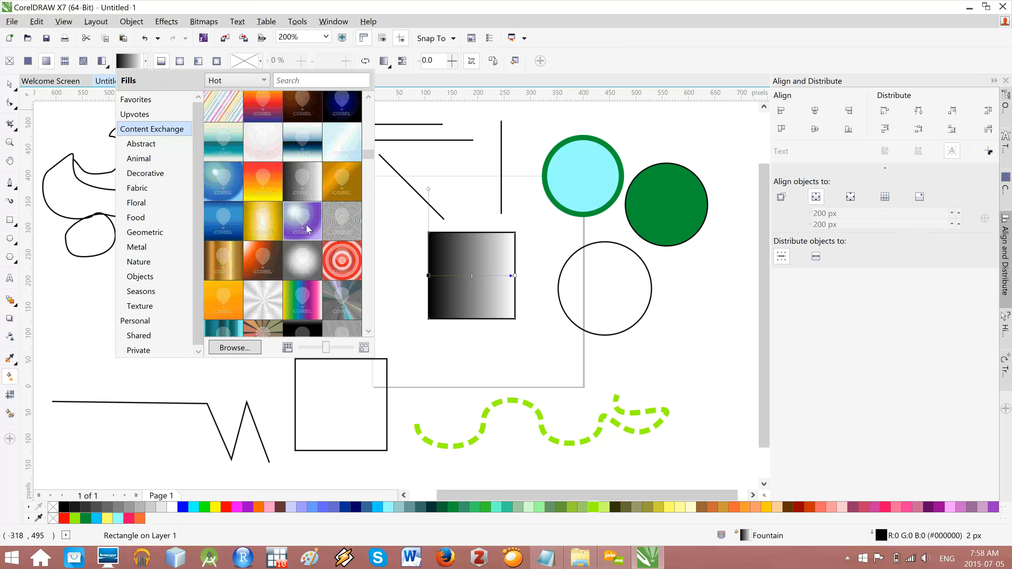
scroll(307, 229, "down", 6)
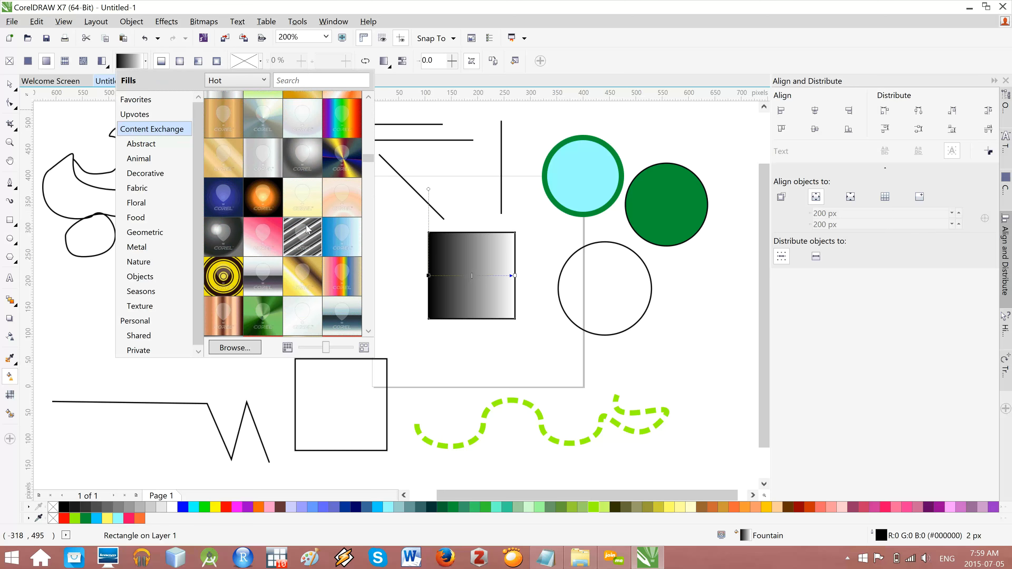
scroll(305, 228, "up", 5)
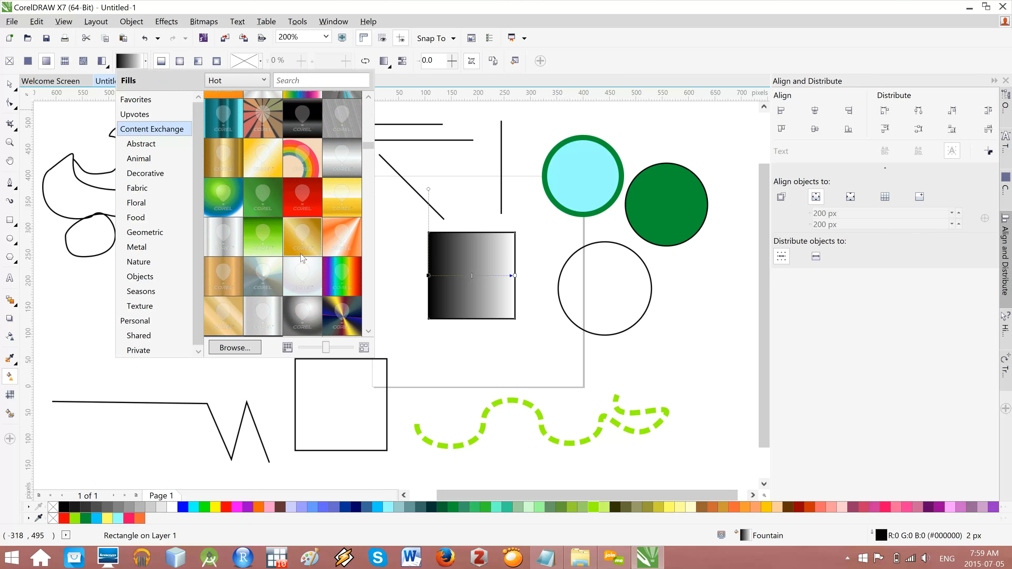
scroll(282, 279, "down", 3)
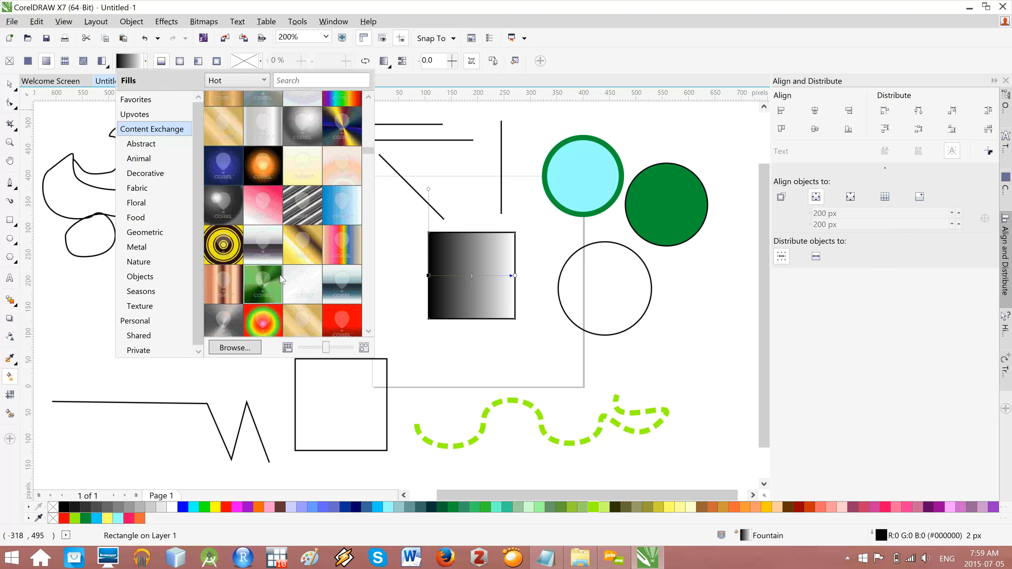
scroll(282, 278, "down", 1)
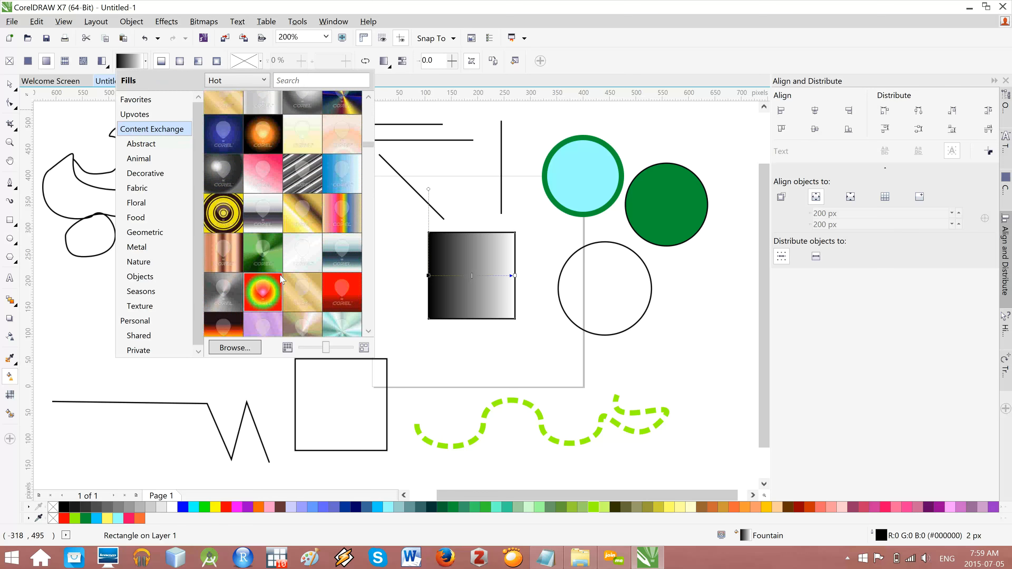
scroll(282, 279, "down", 5)
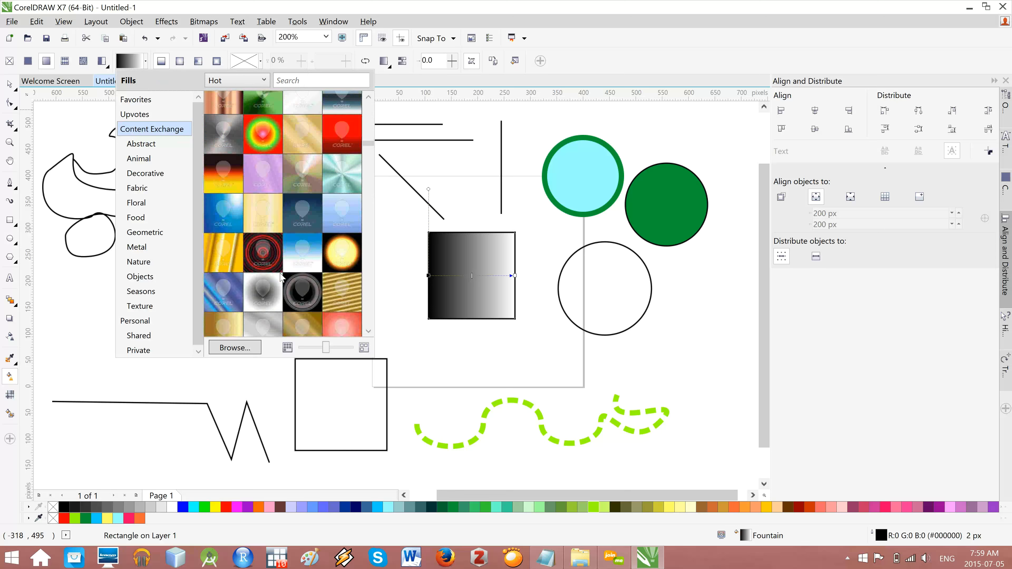
scroll(282, 276, "down", 4)
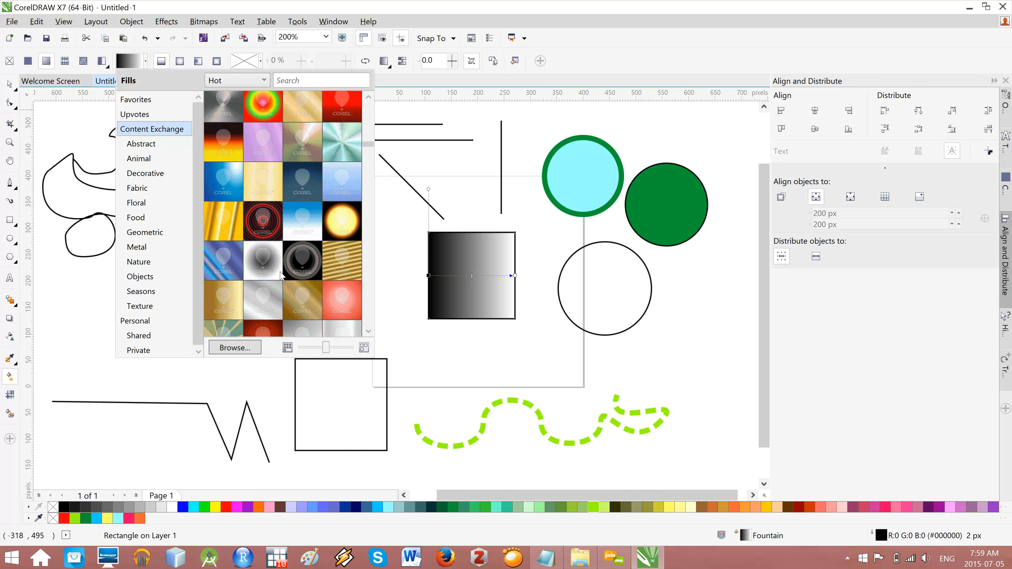
scroll(282, 276, "down", 1)
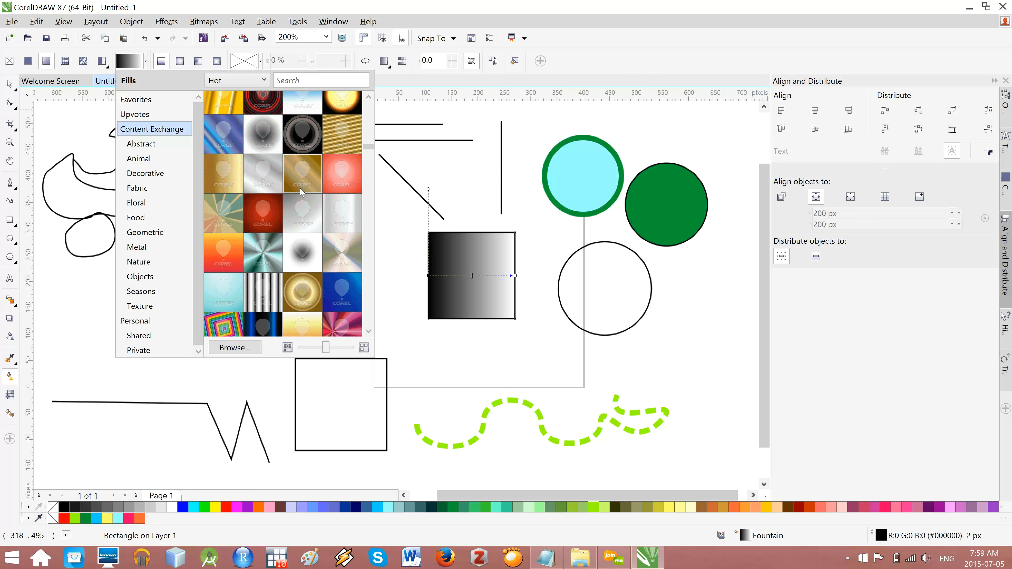
scroll(299, 187, "down", 5)
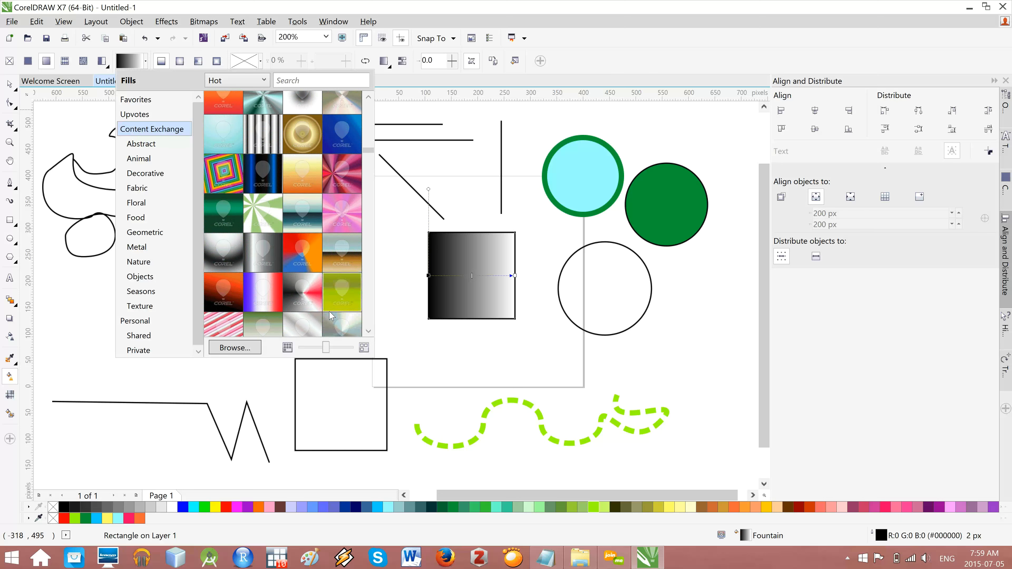
scroll(328, 308, "down", 3)
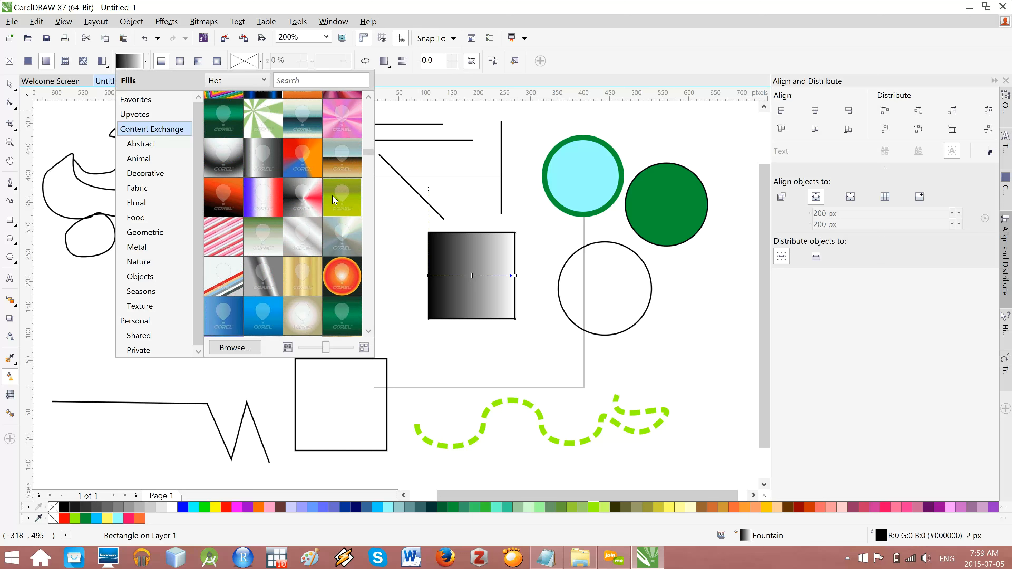
- Preview the olive-green Content Exchange fill, look at the Abstract category in the fill picker, and close it
left_click(333, 202)
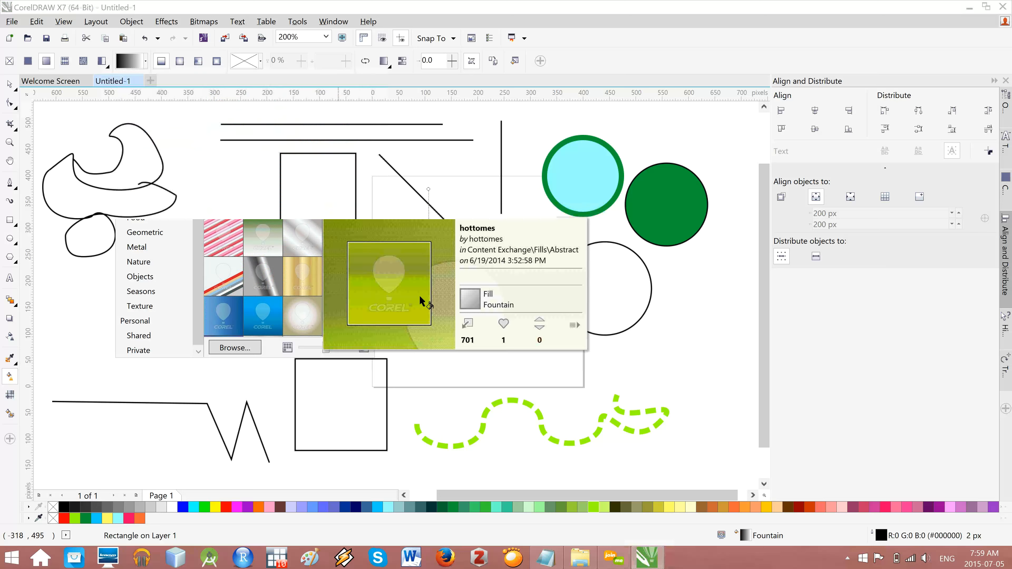
left_click(578, 327)
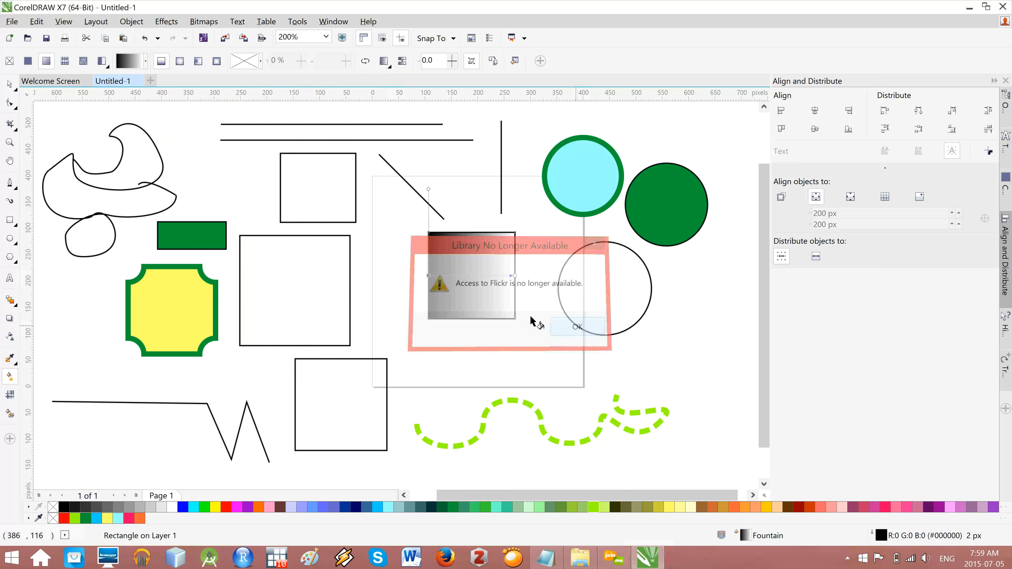
left_click(146, 62)
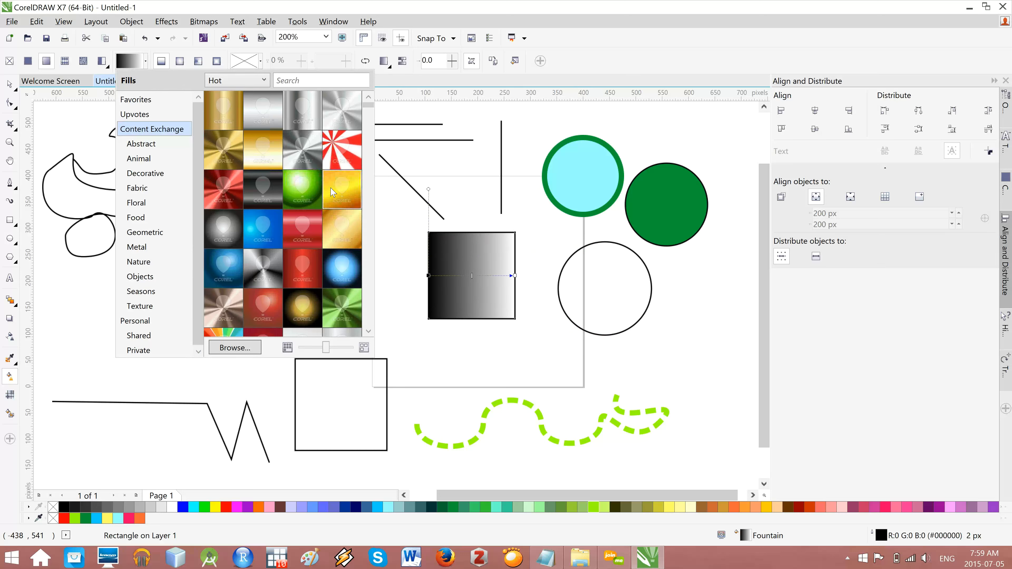
mouse_move(316, 189)
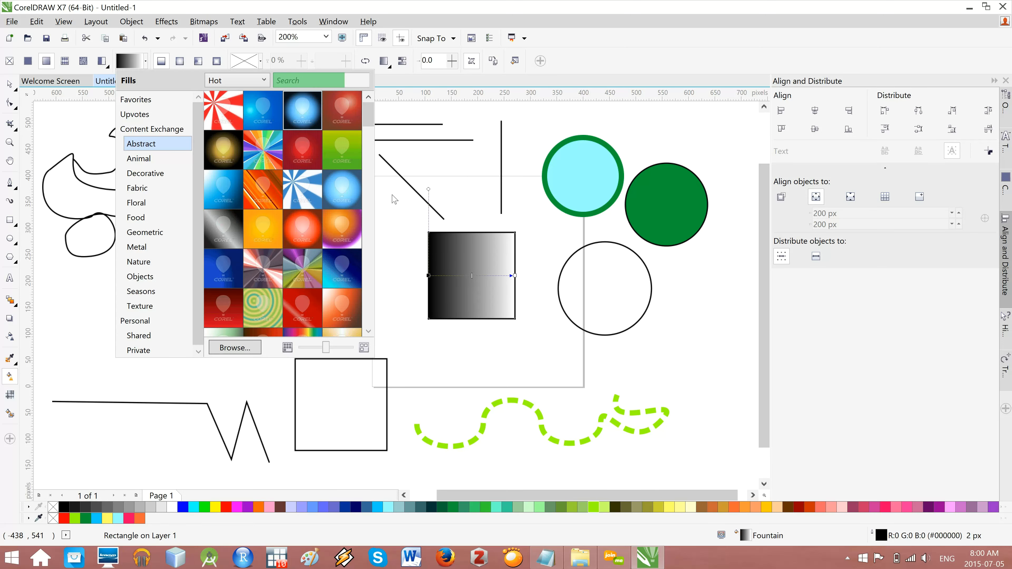
left_click(387, 281)
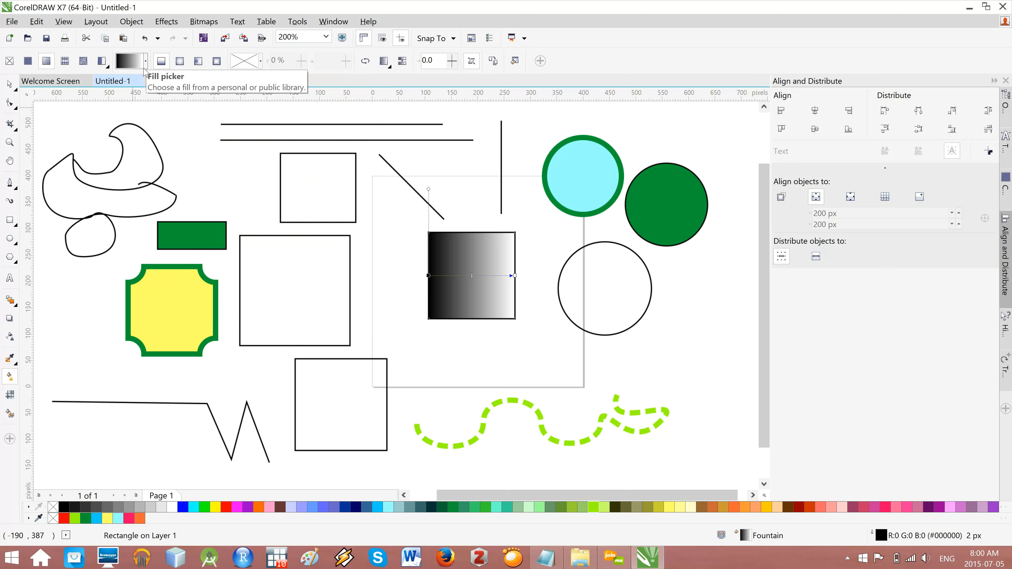
- Open the square's fountain fill for editing, with the dialog clear of the square, and set the gradient's start colour to PANTONE 1665 C
left_click(515, 61)
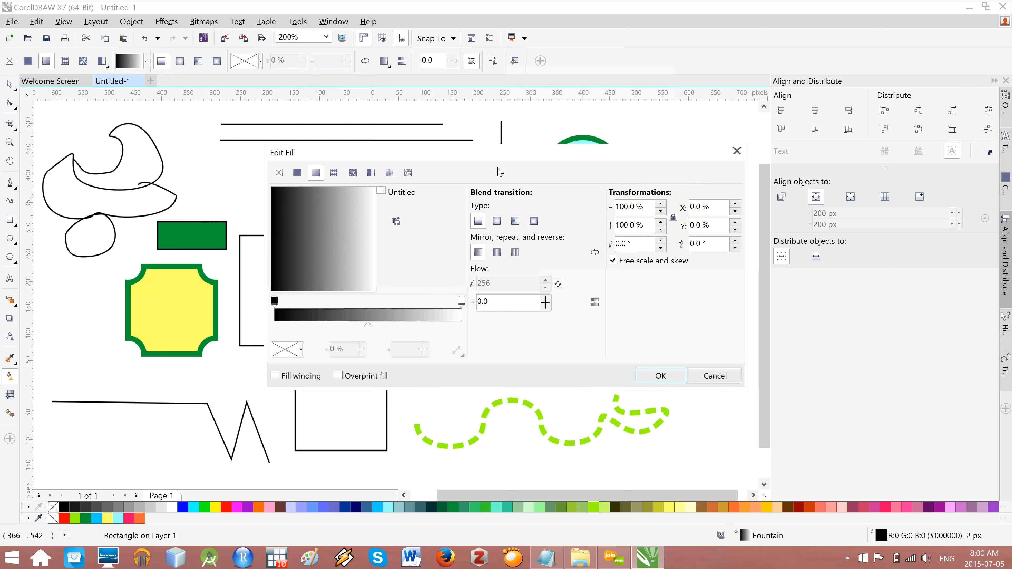
left_click_drag(657, 263, 726, 159)
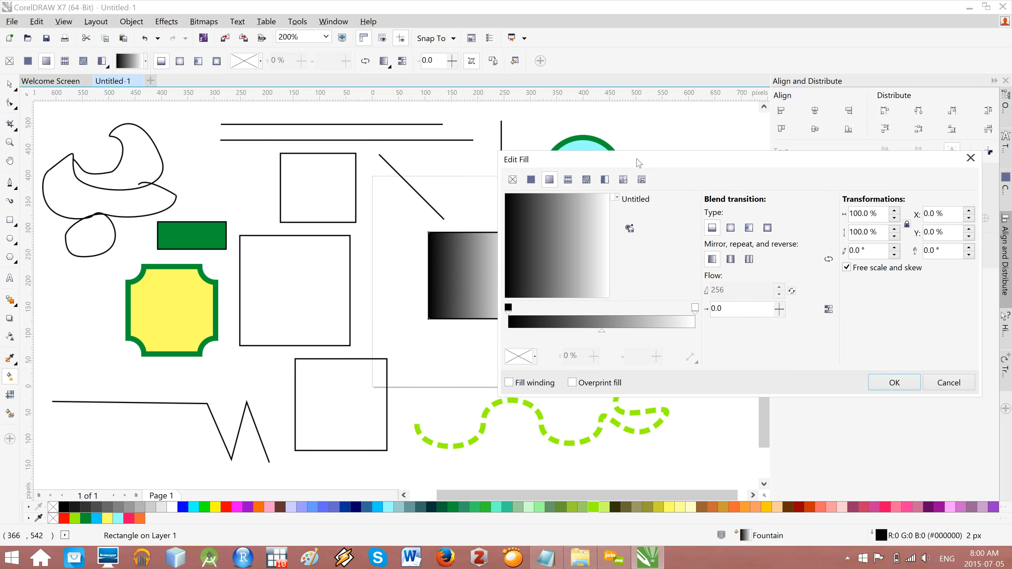
left_click_drag(639, 163, 677, 64)
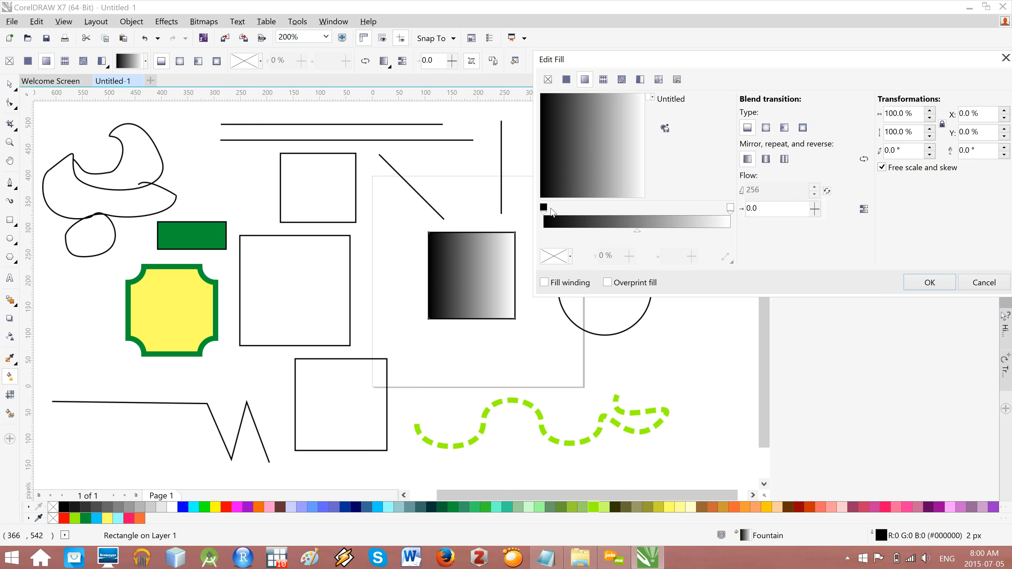
left_click(544, 210)
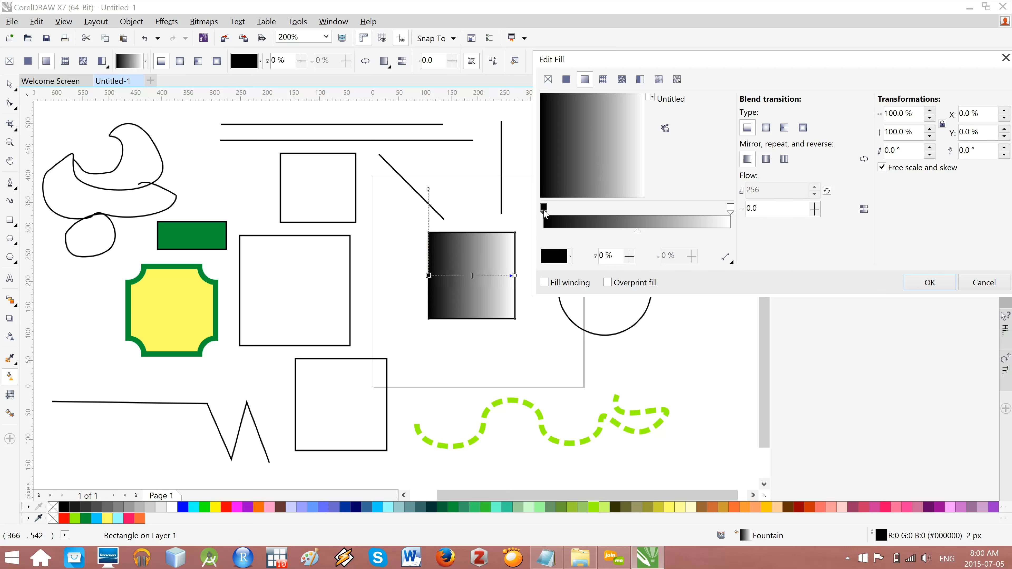
left_click(570, 257)
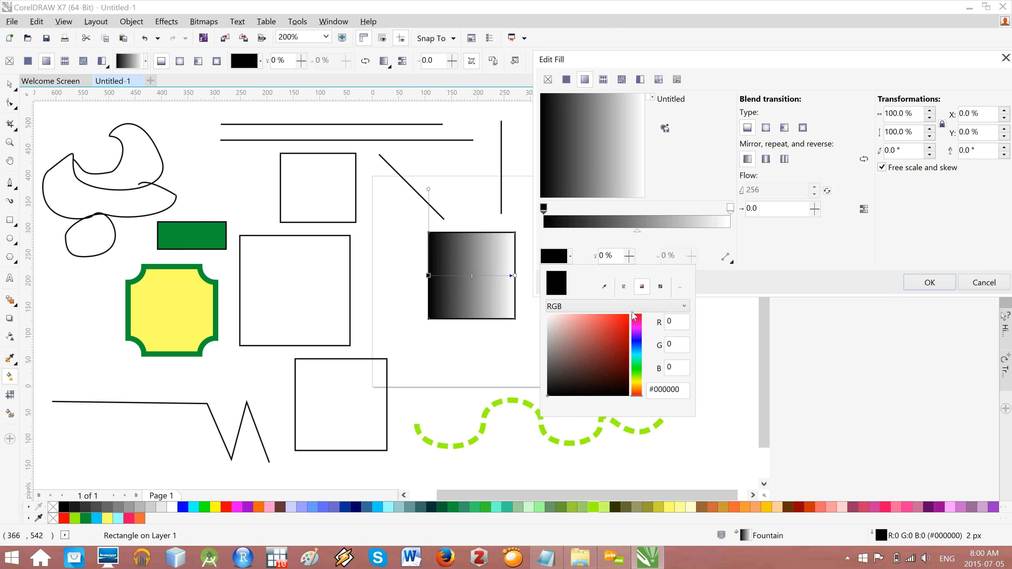
left_click(661, 287)
left_click(653, 369)
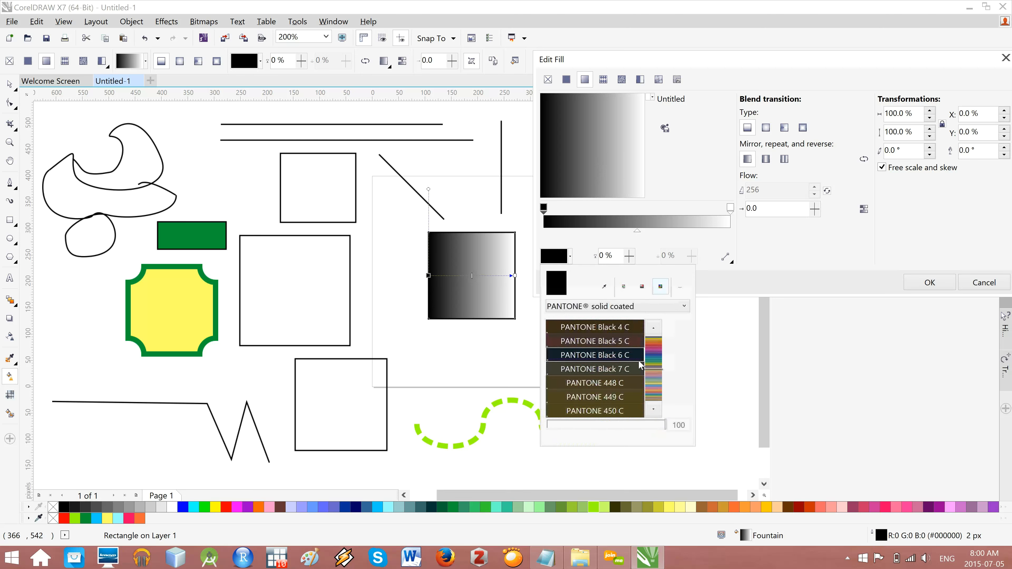
left_click(653, 350)
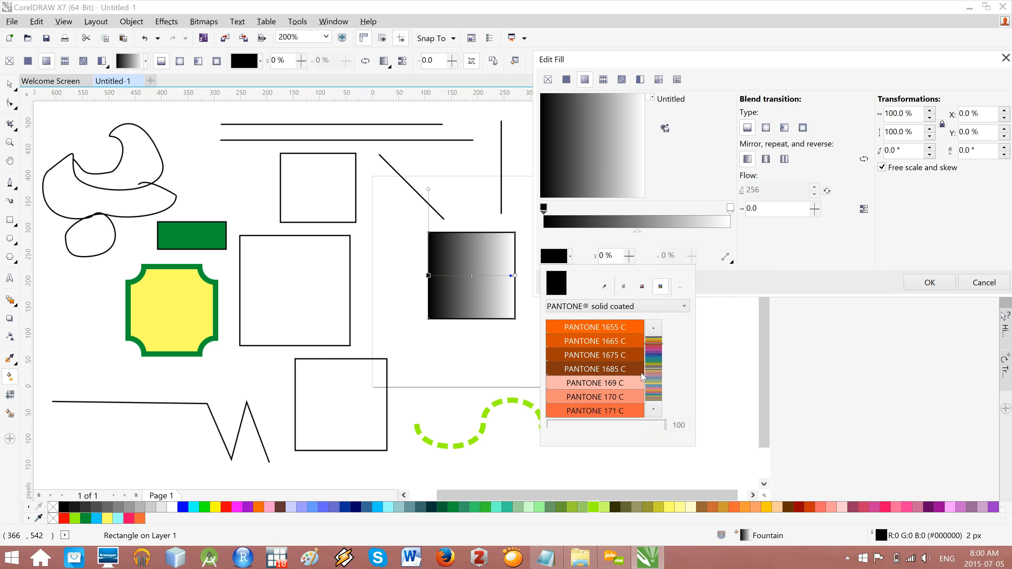
left_click(620, 339)
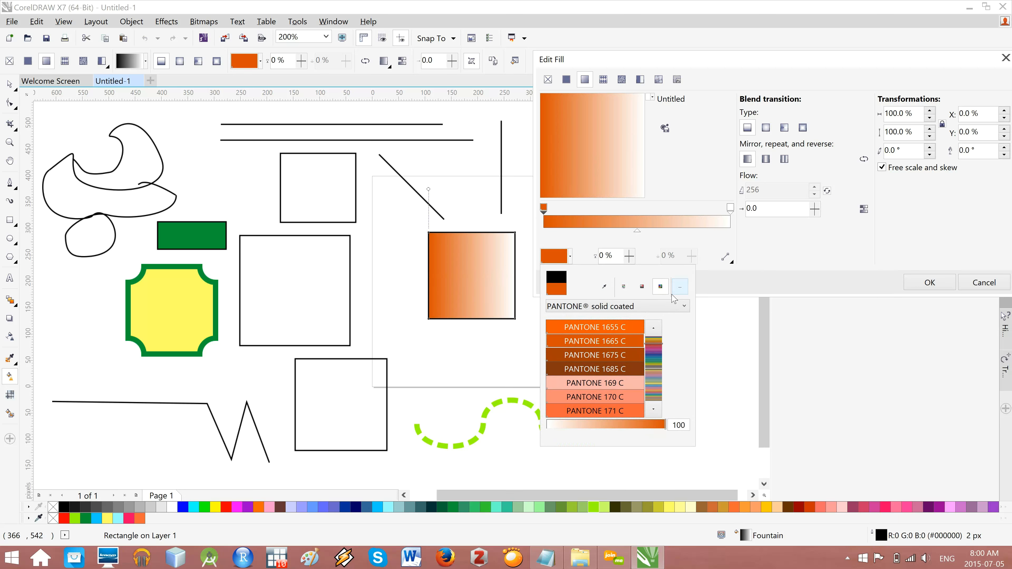
- Set the gradient's end colour to violet-blue #592BE3
left_click(730, 208)
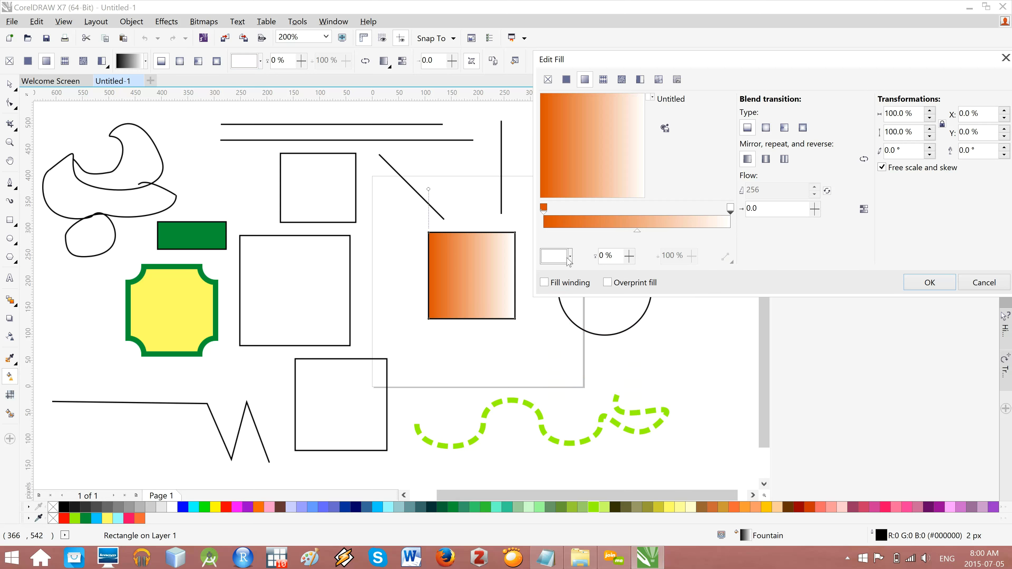
left_click(555, 256)
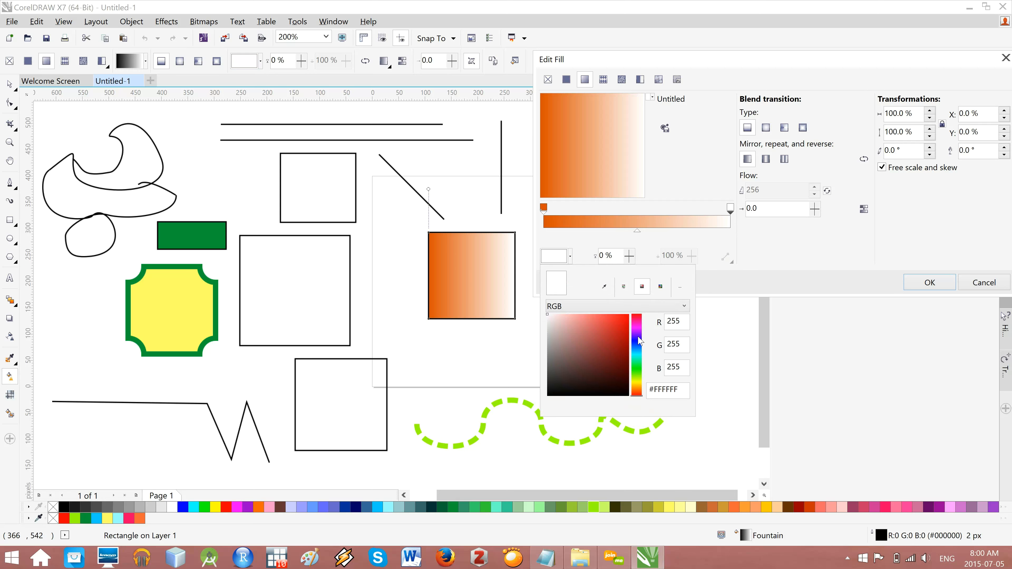
left_click(636, 337)
left_click(613, 323)
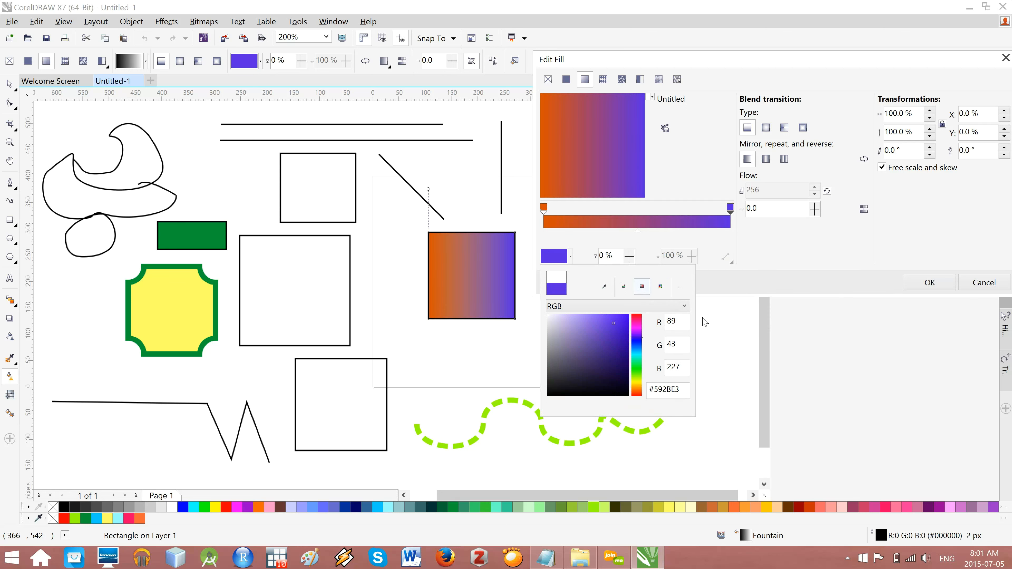
- Add two intermediate colour nodes to the square's gradient, at the 32% and 74% positions
left_click(536, 271)
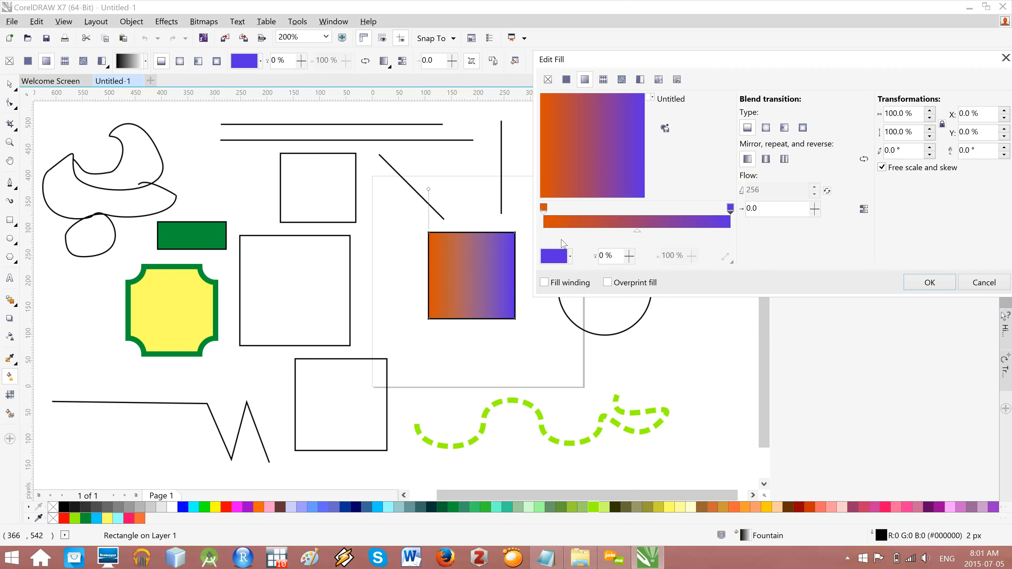
left_click(604, 214)
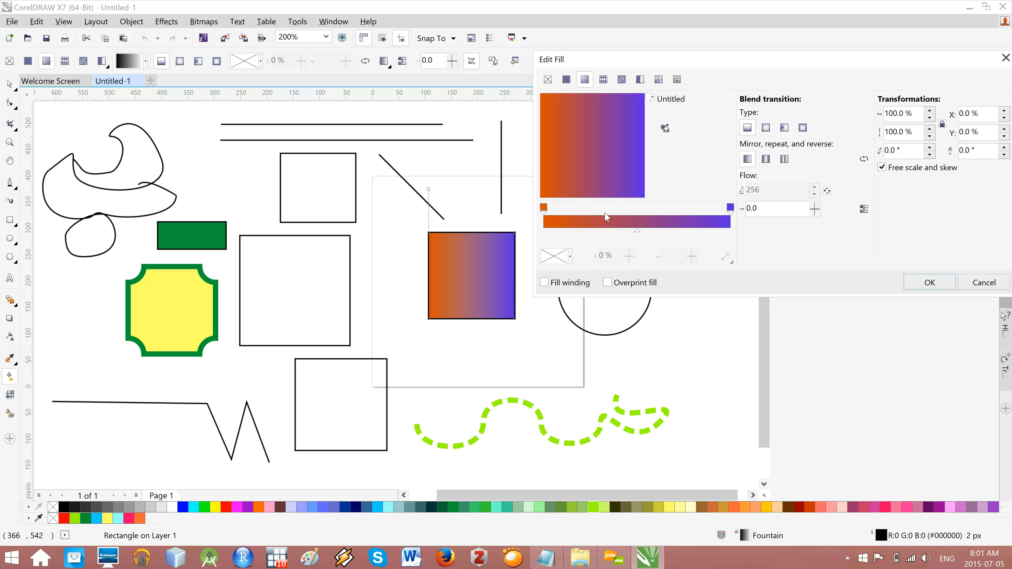
double_click(605, 211)
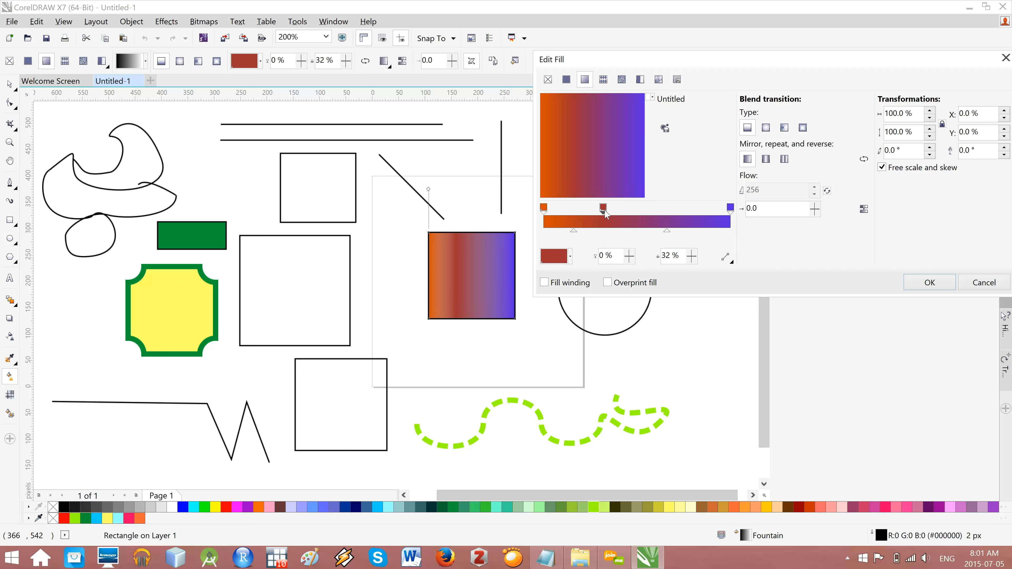
double_click(682, 215)
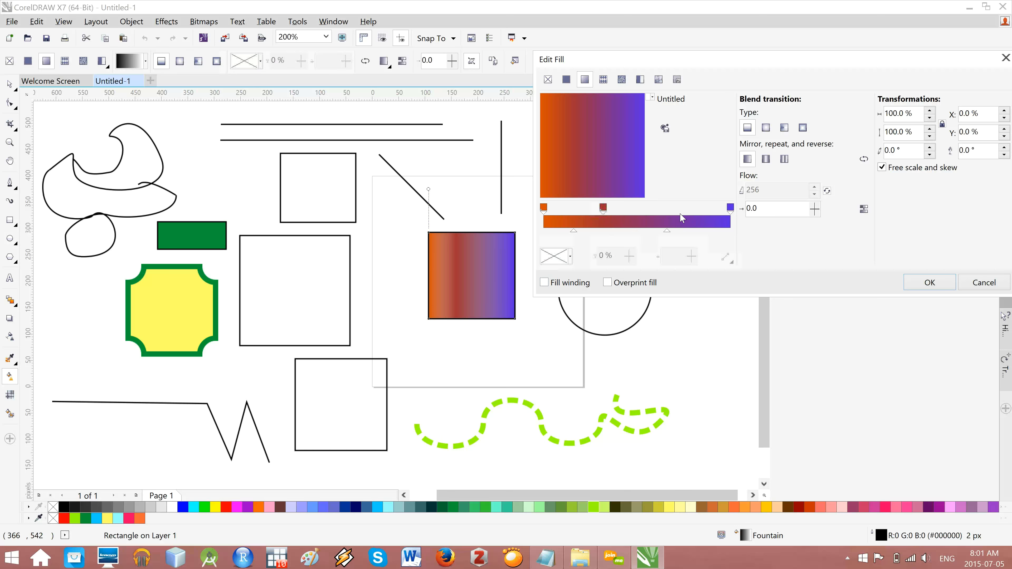
- Set the colour of the gradient node at 32% to teal PANTONE 3258 CVC
left_click(603, 208)
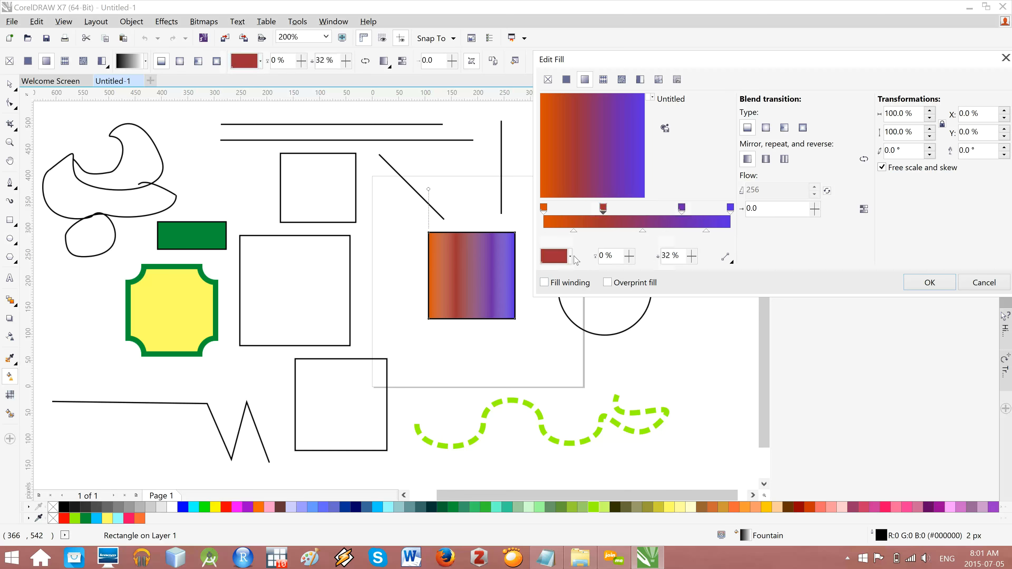
left_click(570, 257)
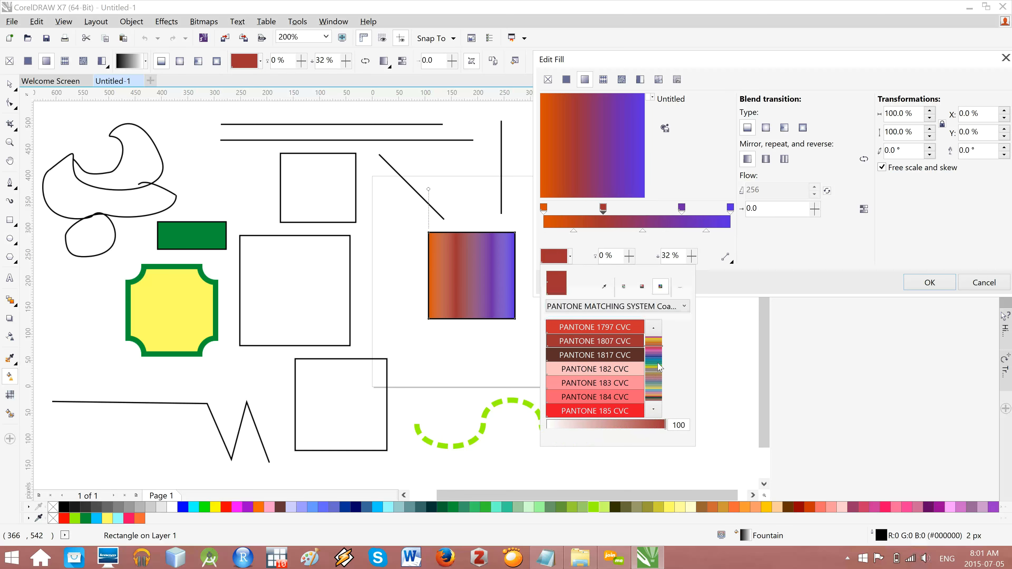
left_click(650, 375)
left_click(596, 382)
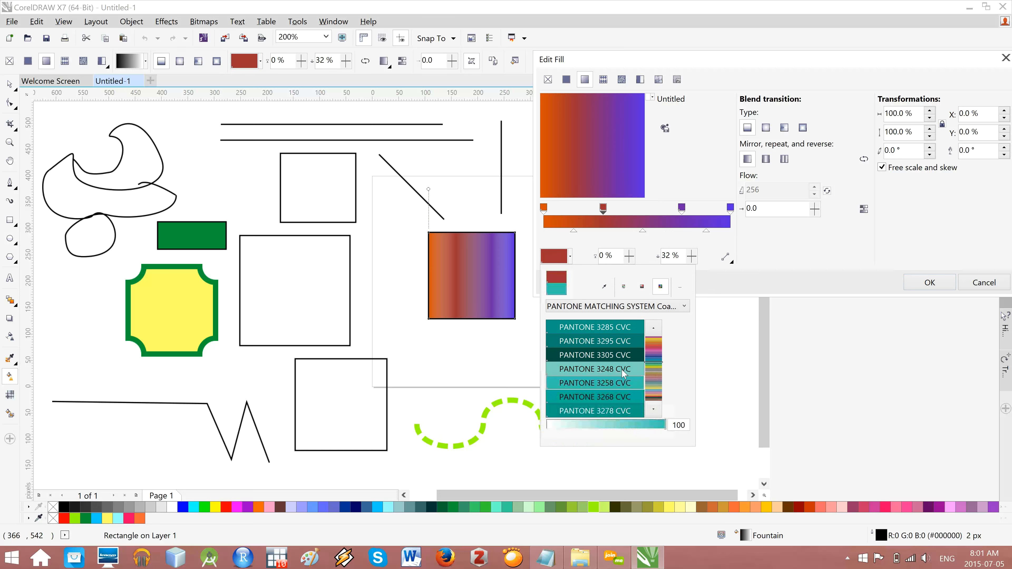
- Set the colour of the gradient node at 74% to yellow PANTONE 100 CVC
left_click(682, 209)
left_click(682, 208)
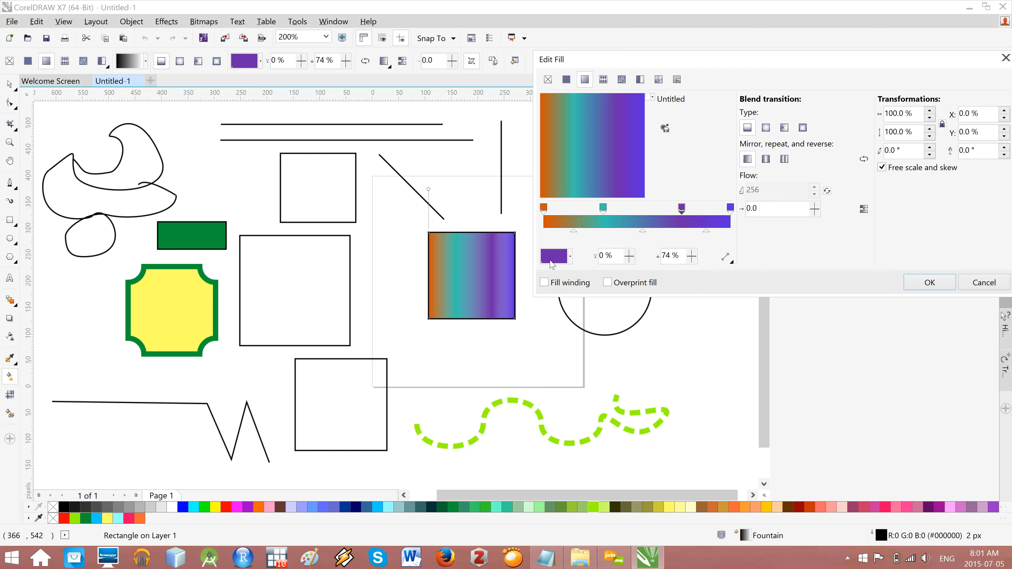
left_click(570, 257)
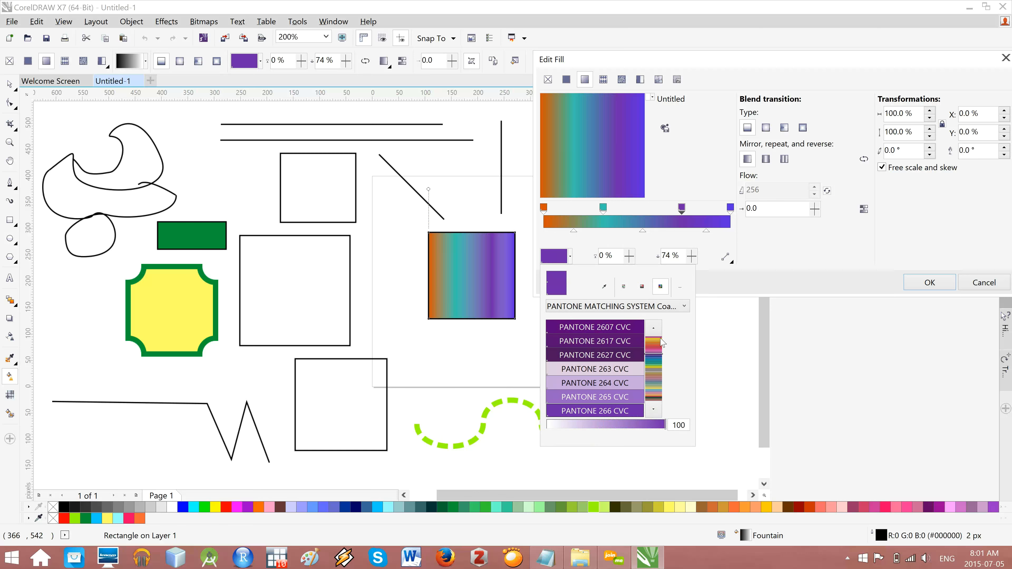
left_click(657, 339)
left_click(610, 371)
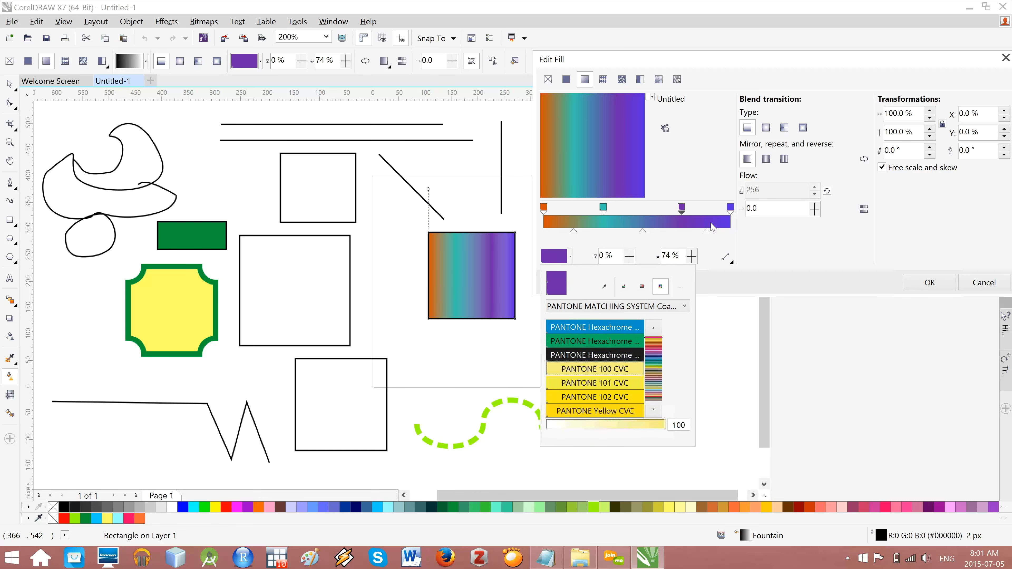
left_click(778, 248)
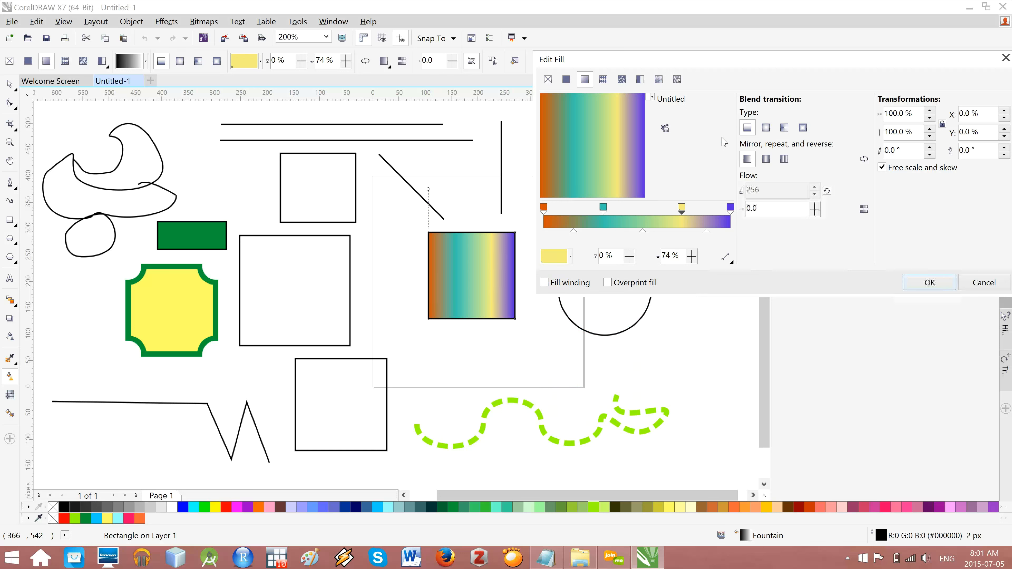
- Set the square's fountain fill type to conical after previewing the elliptical and rectangular types, and apply the fill
left_click(766, 128)
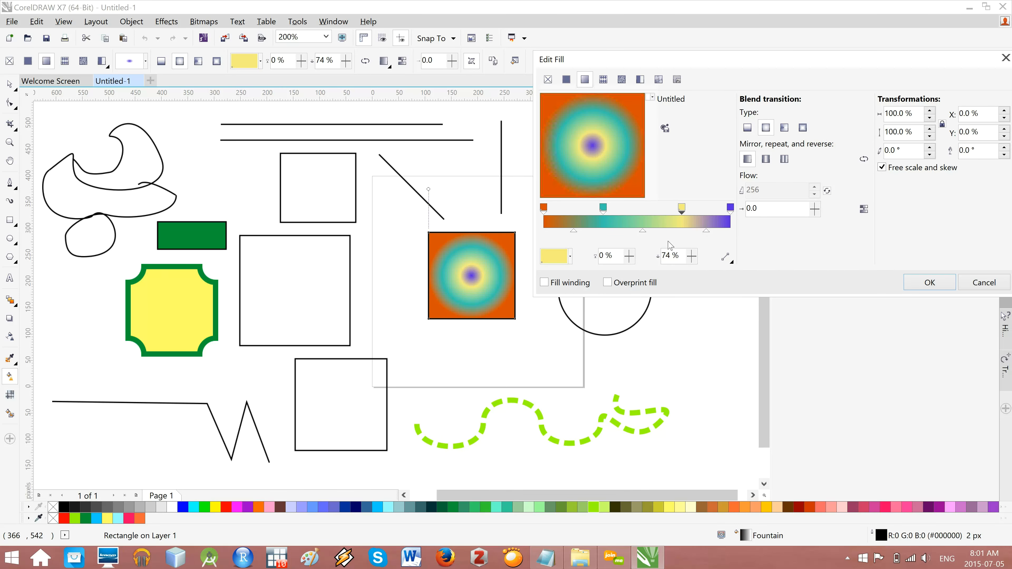
left_click(803, 127)
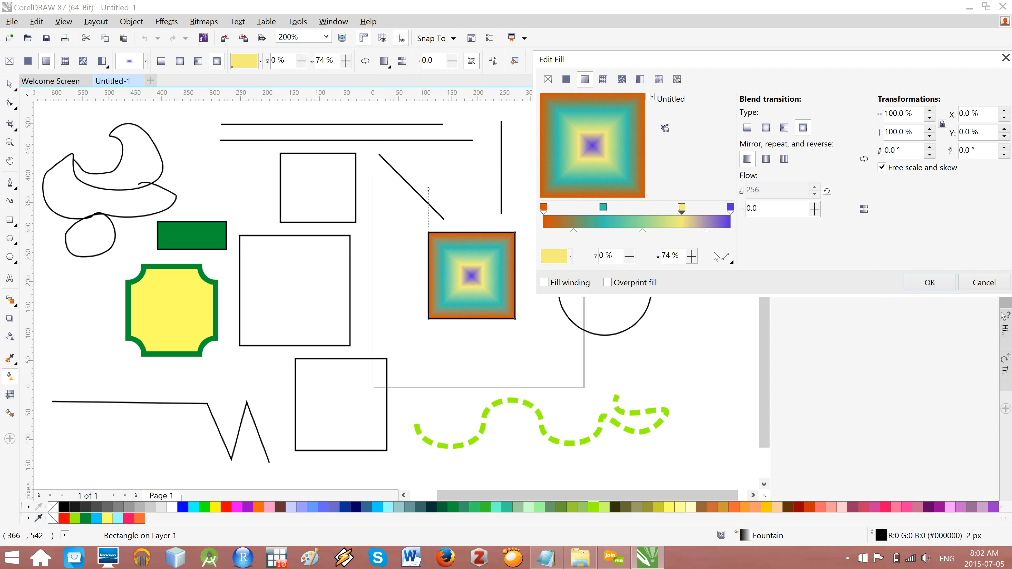
left_click(788, 127)
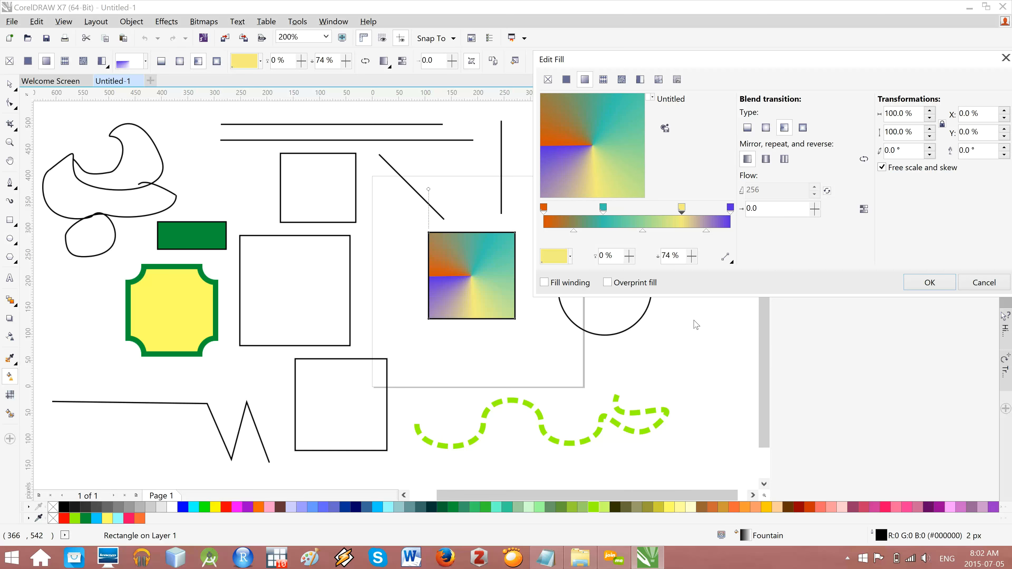
left_click(931, 282)
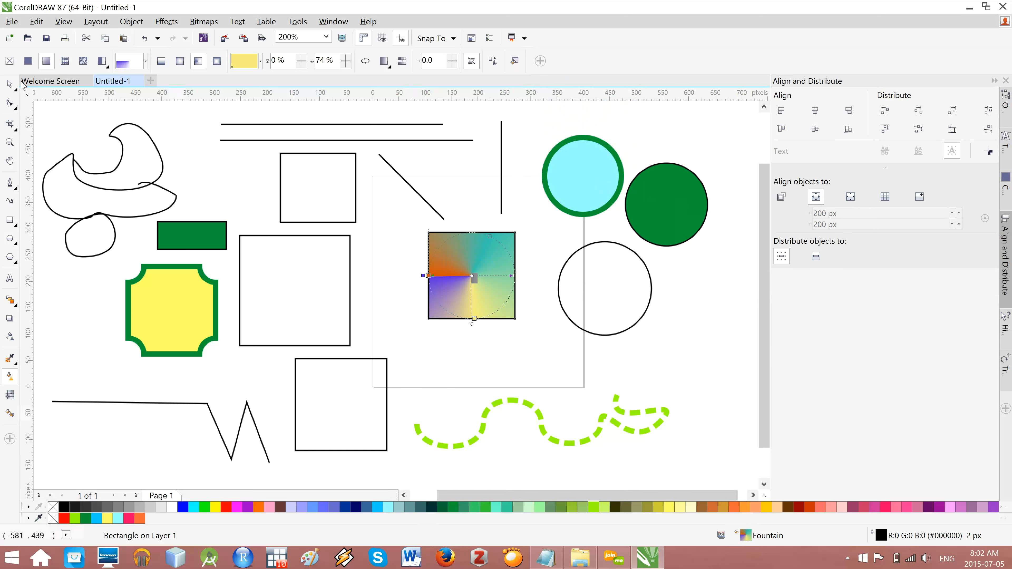
- Move the gradient-filled square off the page to about X 601 px, Y 86 px, below the green circle
key("space")
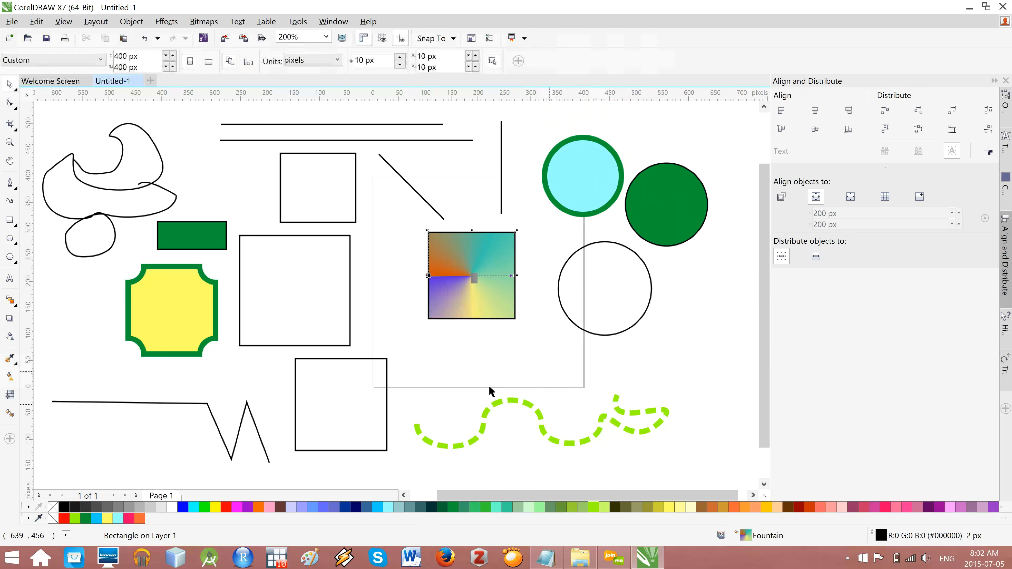
left_click(489, 387)
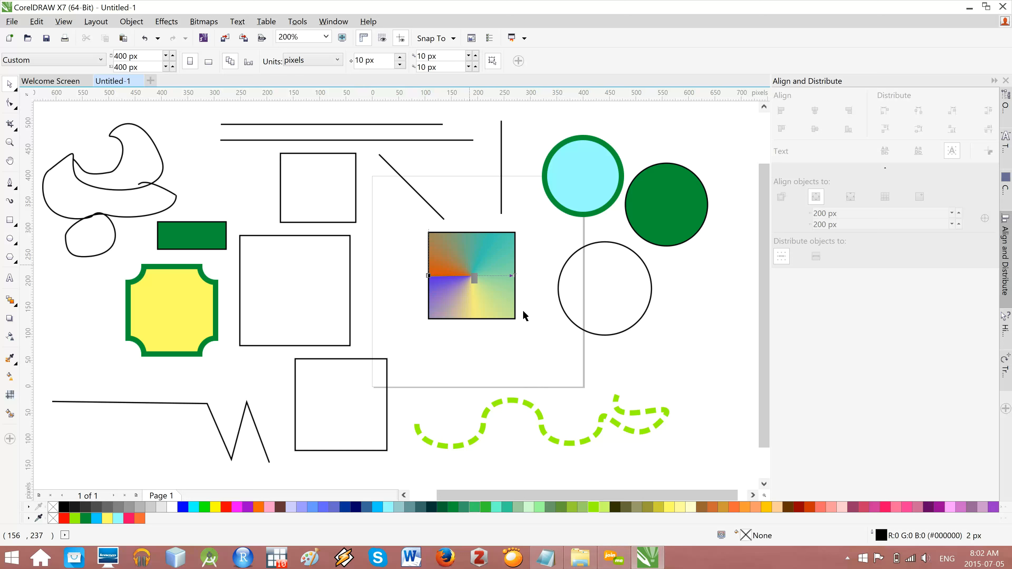
left_click_drag(503, 293, 719, 359)
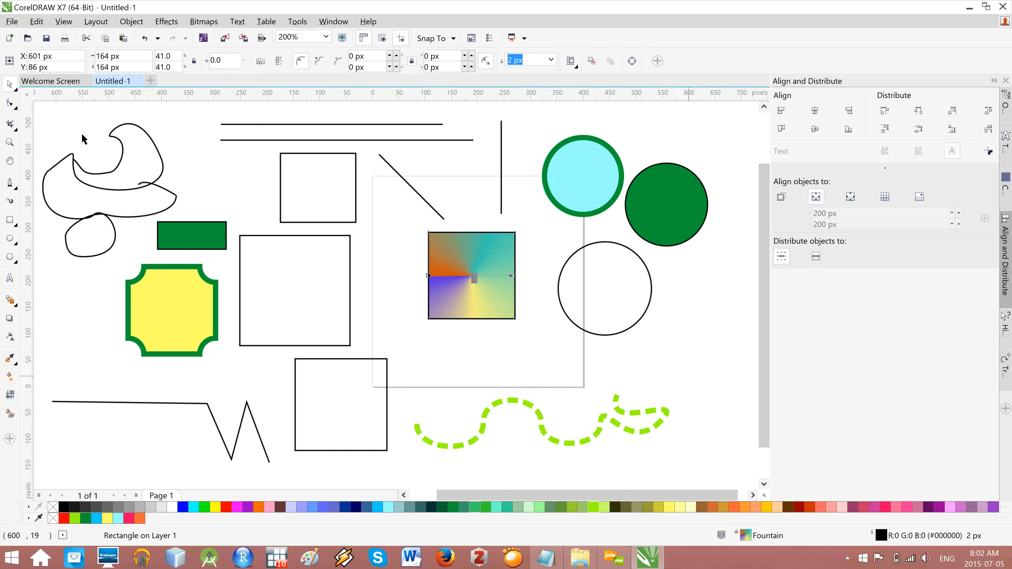
- Delete the unfilled circle and the vertical and diagonal lines around the page
left_click(607, 333)
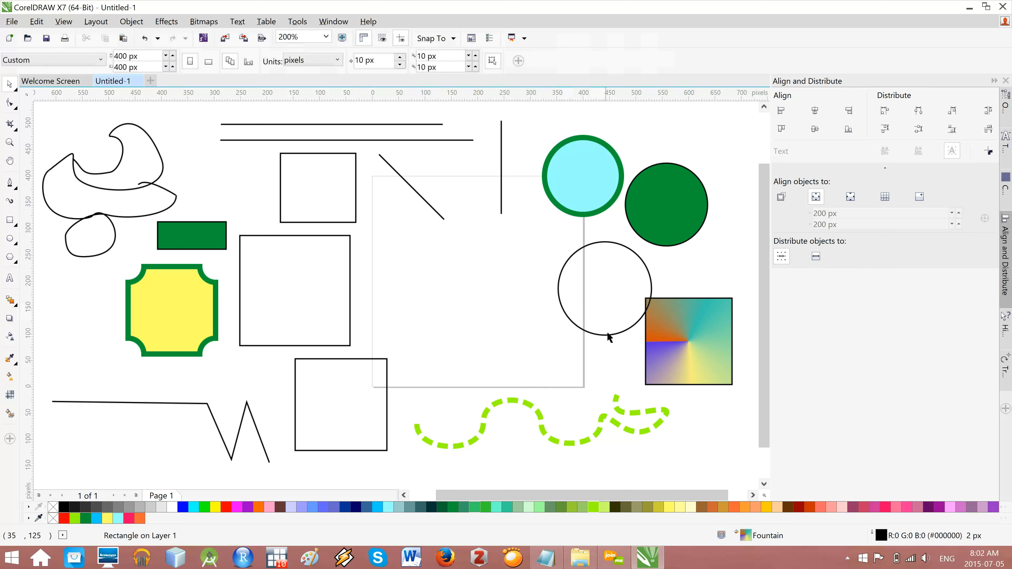
key("Delete")
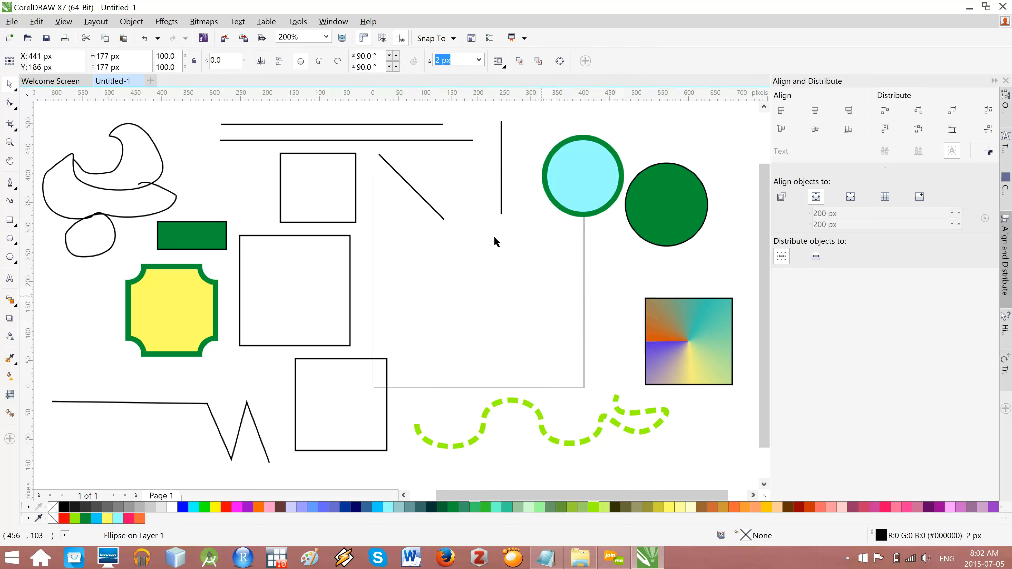
left_click(500, 204)
key("Delete")
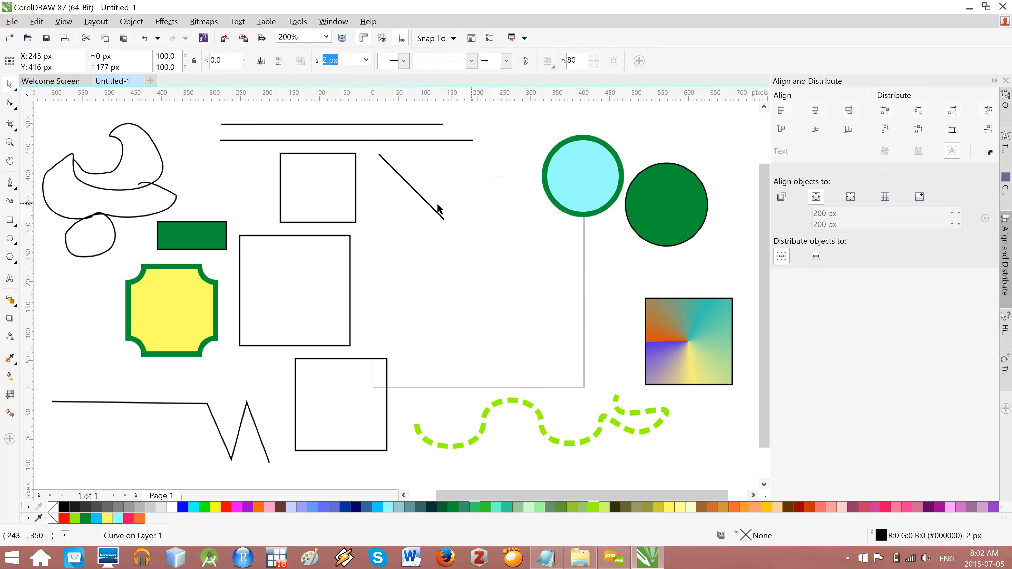
- List Layer 1's objects in the Object Manager, and clear the two horizontal lines, the lowest square and the cyan circle off the page
left_click(1006, 107)
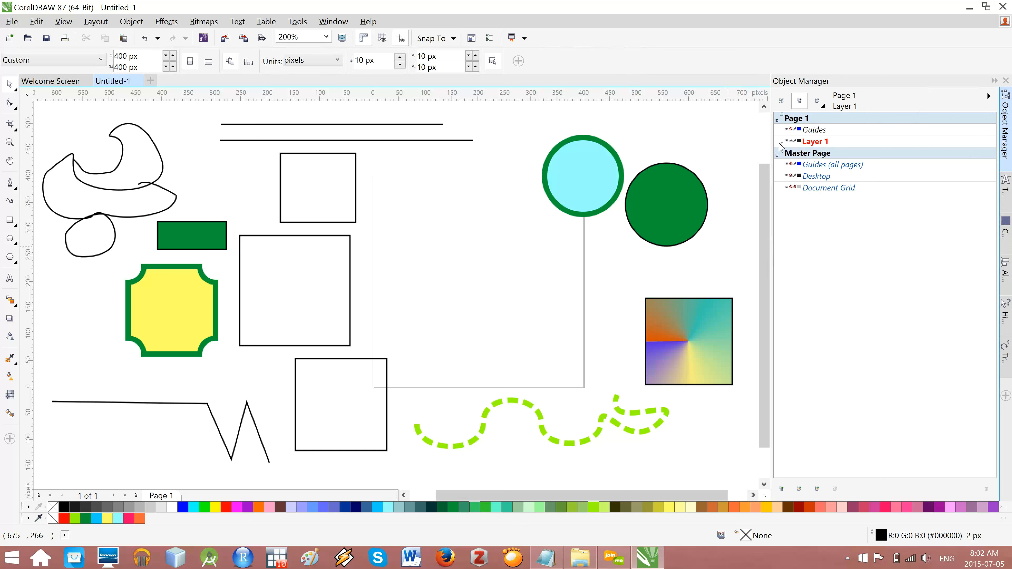
left_click(782, 144)
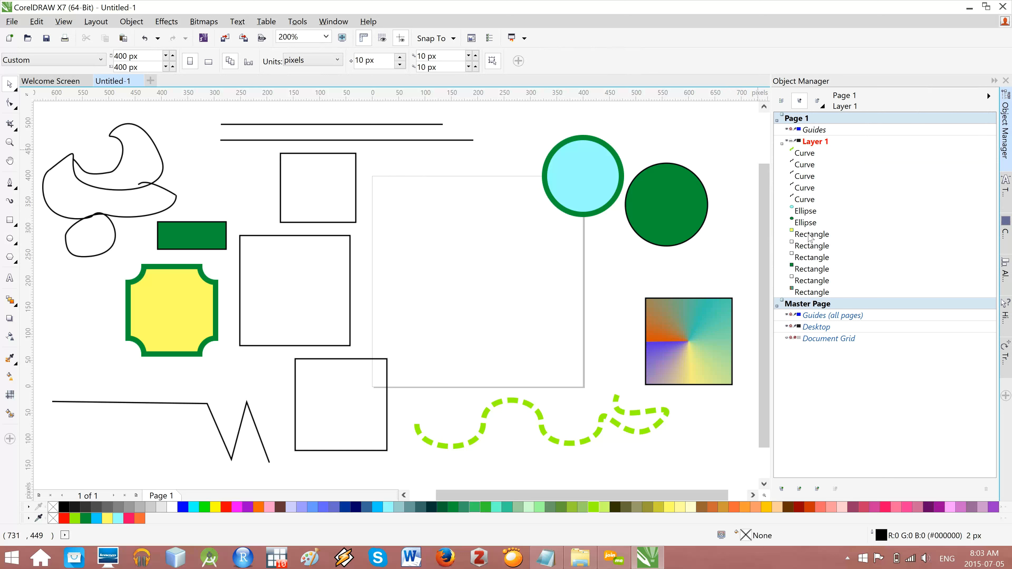
left_click(809, 235)
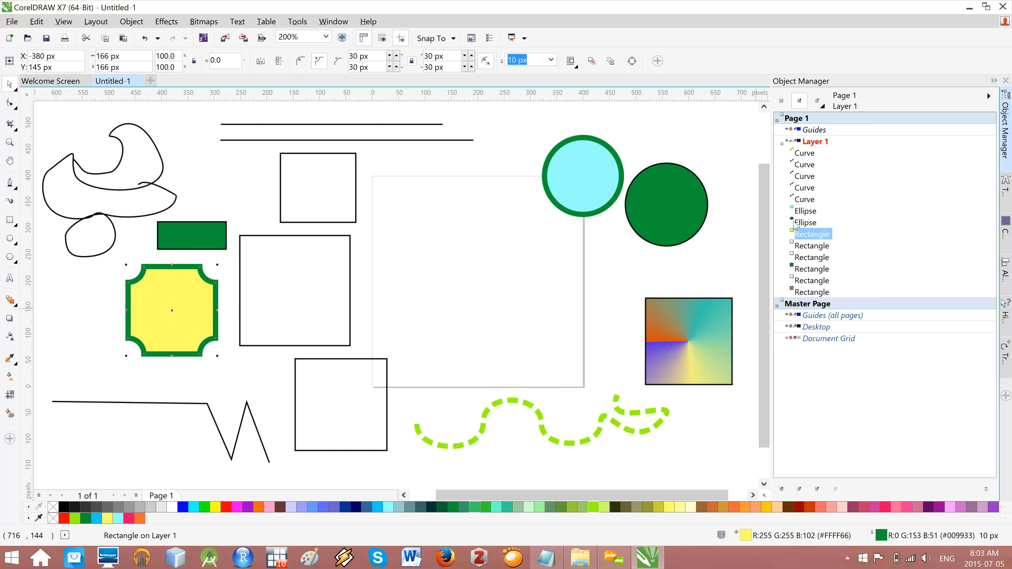
left_click(801, 189)
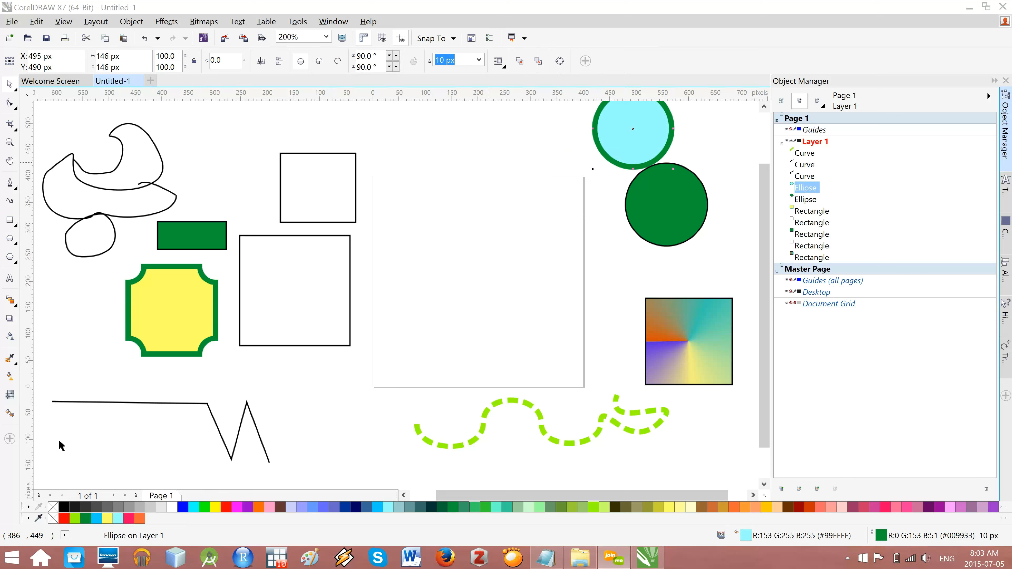
left_click(46, 421)
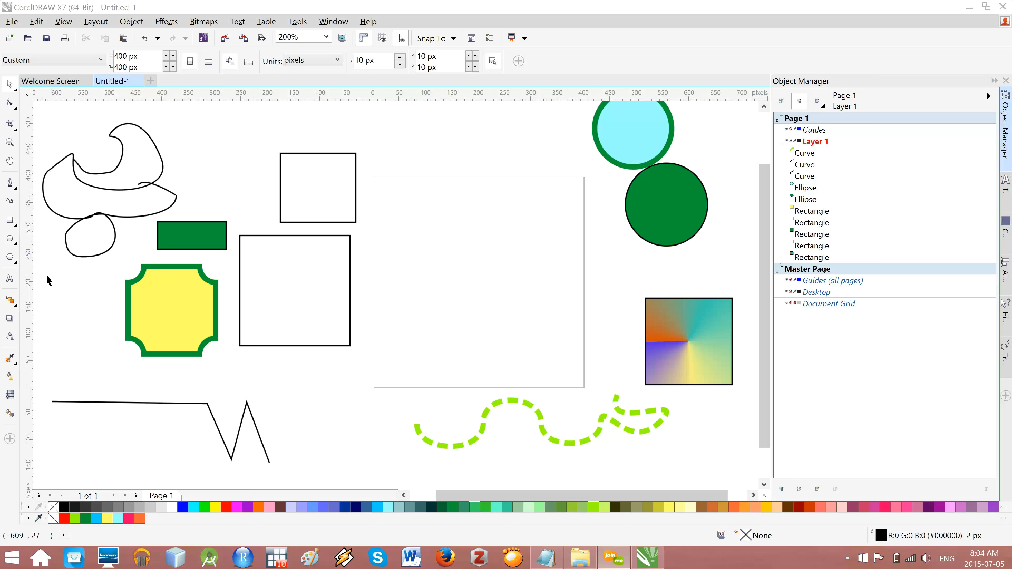
- Add paragraph text reading "adsfadf ad fadfad fas;df adf ad fdf ad f" in a frame about 357 px wide, and lengthen the frame to fit
left_click(12, 281)
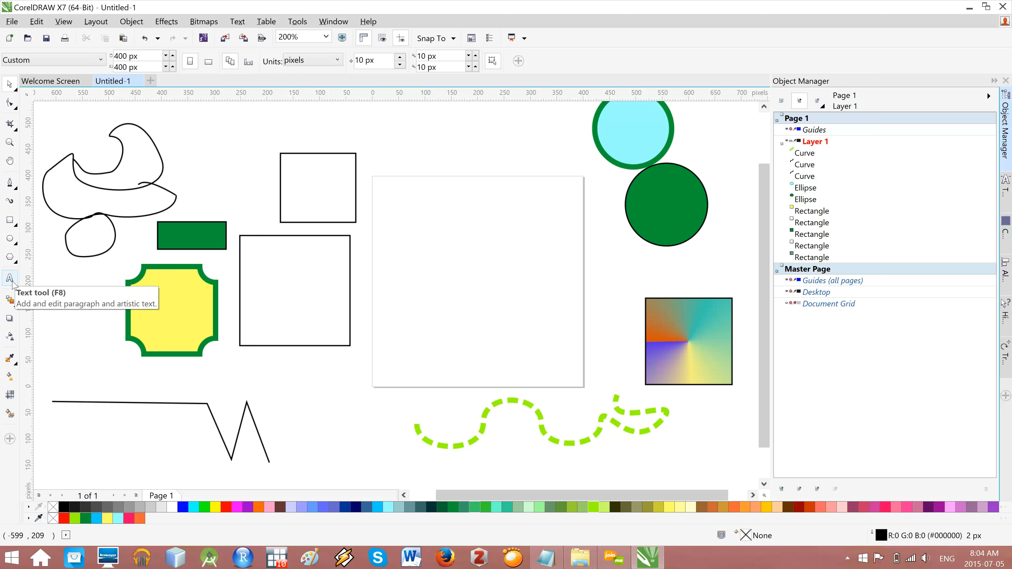
left_click(12, 281)
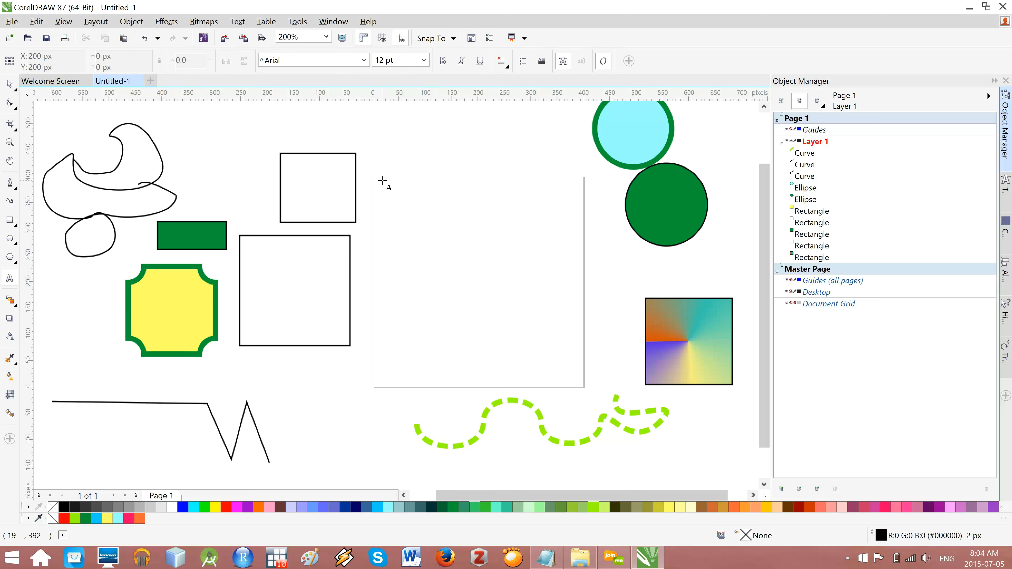
left_click_drag(382, 180, 570, 242)
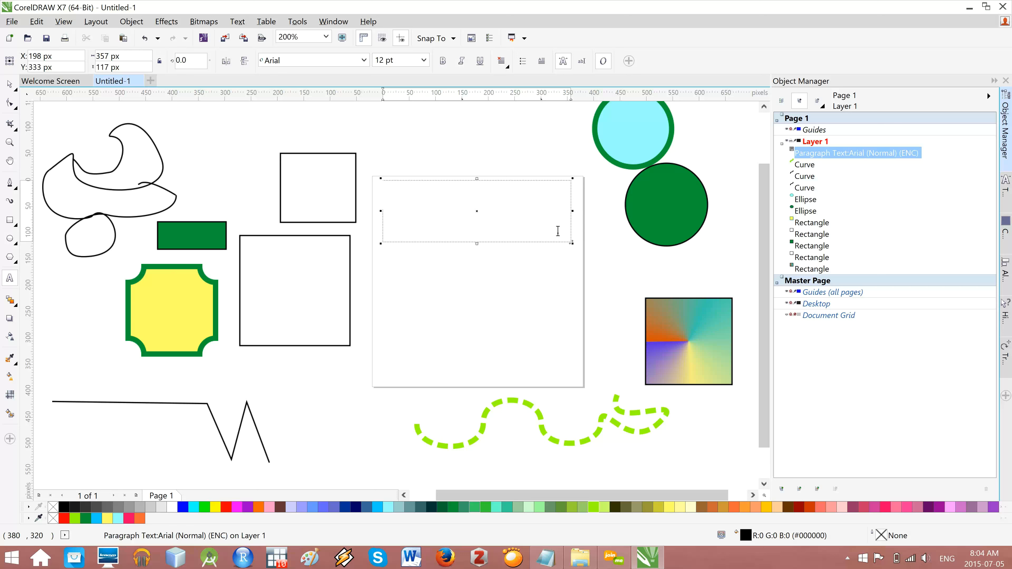
type("adsfadf ad fadf")
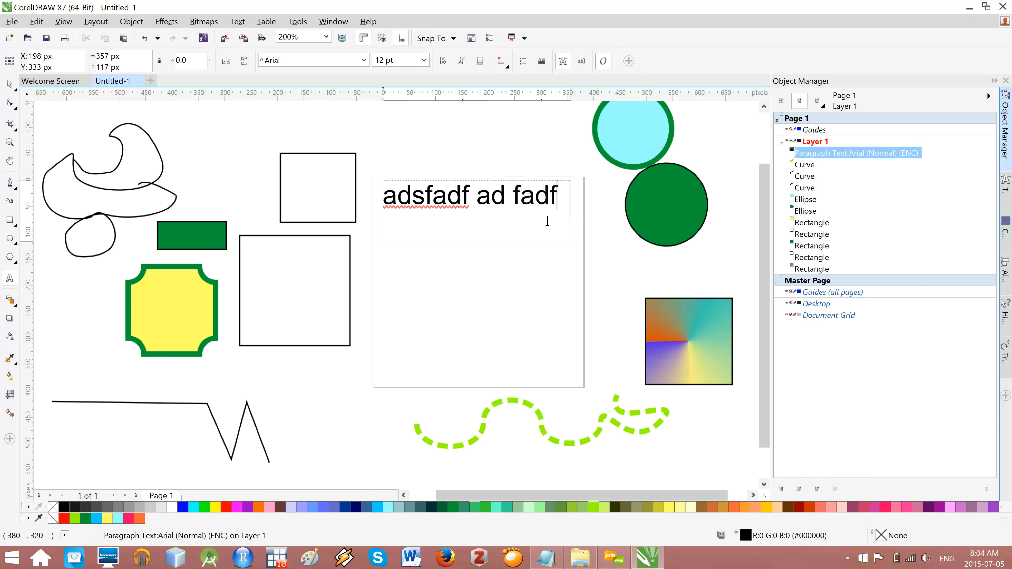
type("ad fas;df a")
key("BackSpace")
key("BackSpace")
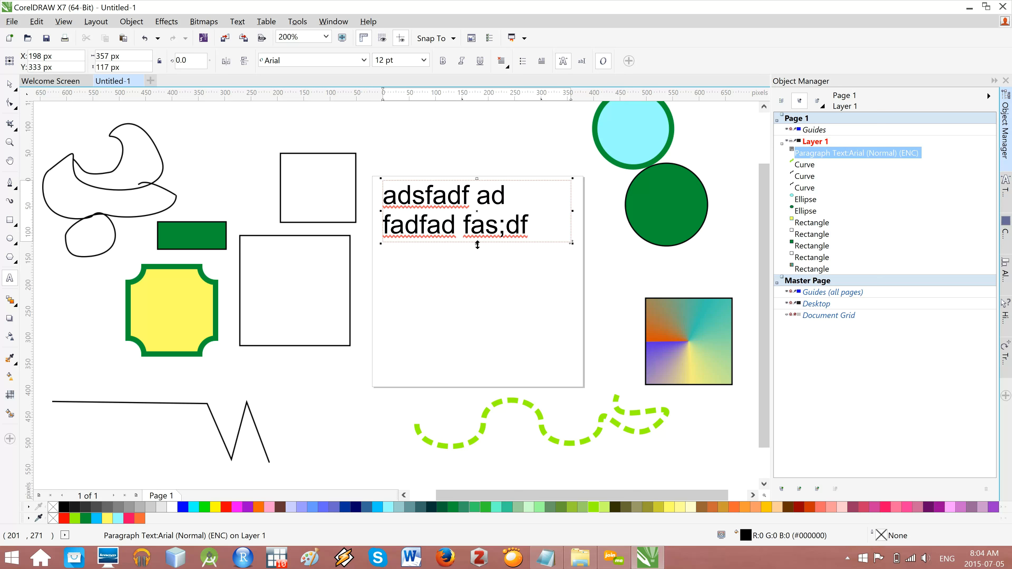
left_click_drag(484, 269, 481, 294)
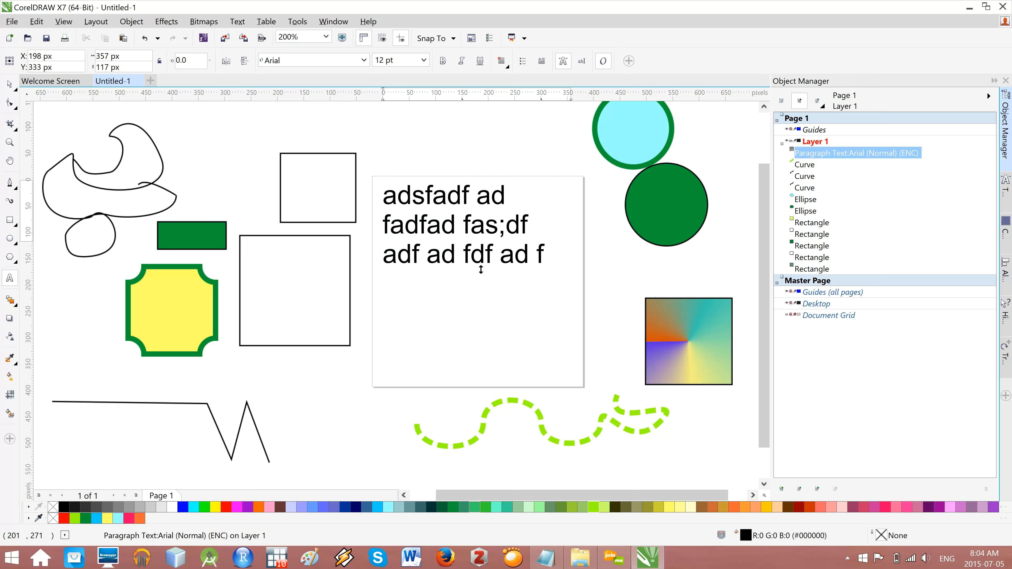
left_click_drag(480, 243, 471, 277)
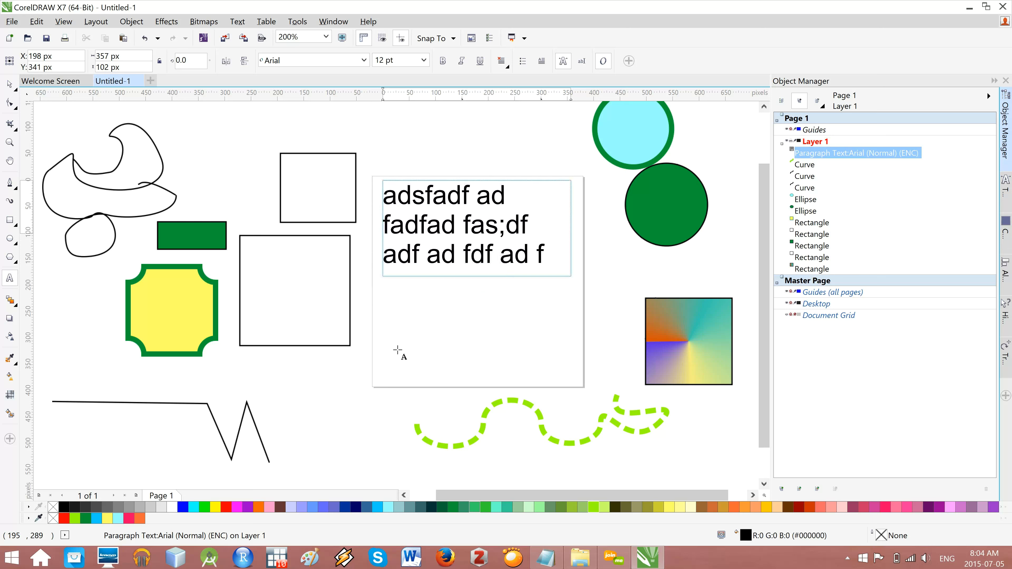
- Add artistic text below the paragraph frame, with a long first line starting "sdfdfadf" and a second line reading "adsfadfadf"
left_click(381, 344)
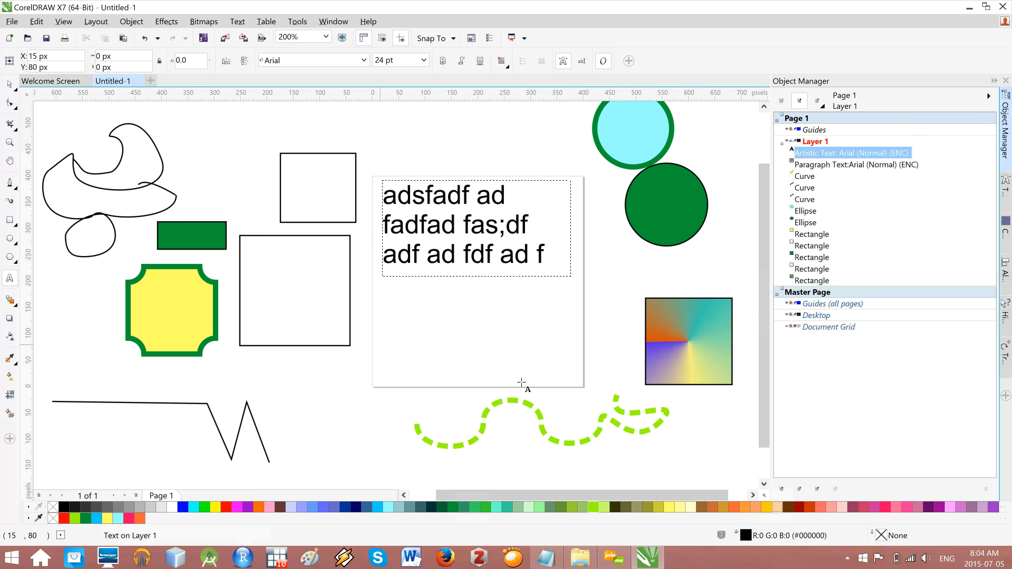
type("Sdfdfadfadfadfa")
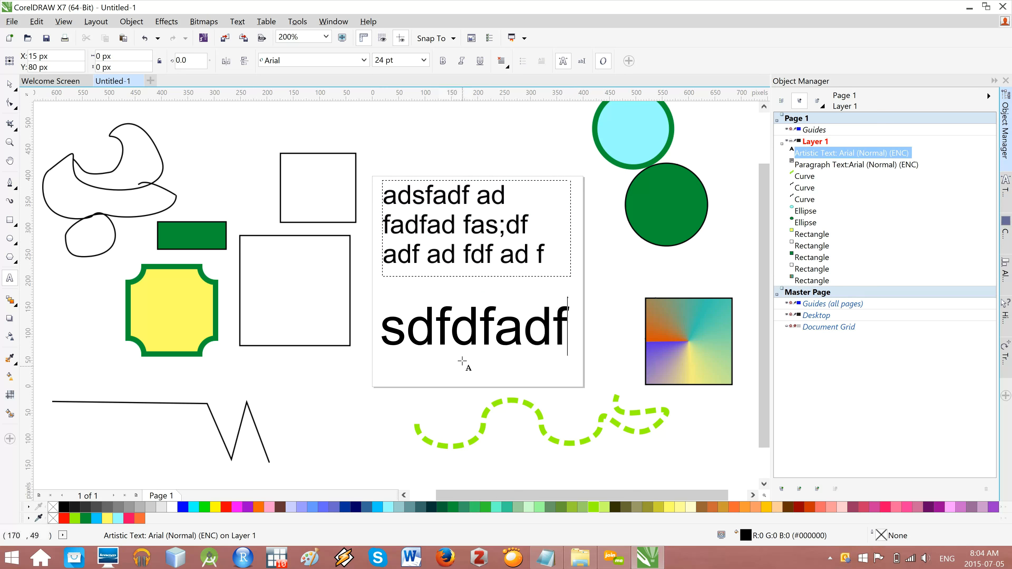
type("dfadfadfadf")
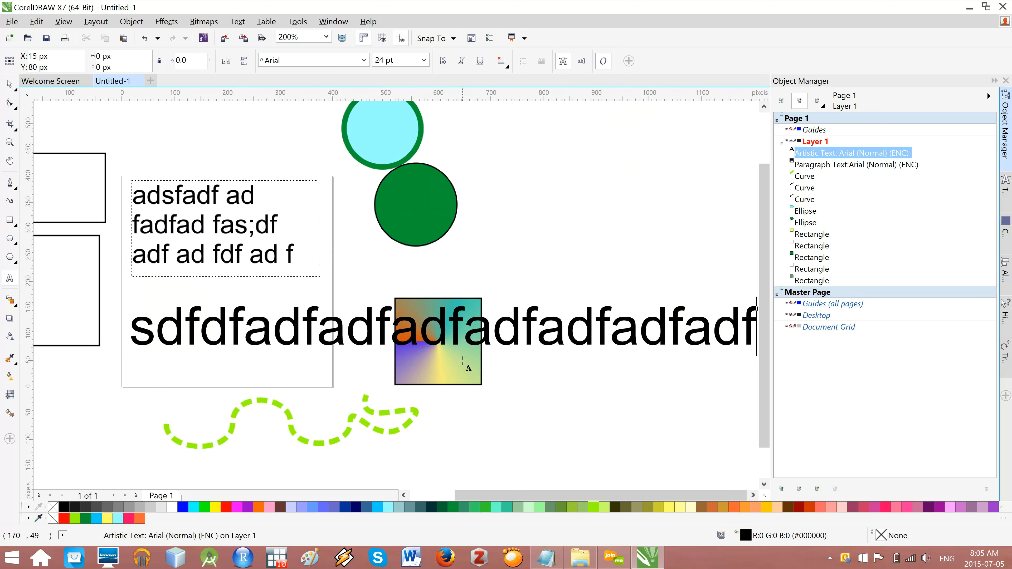
key("Escape")
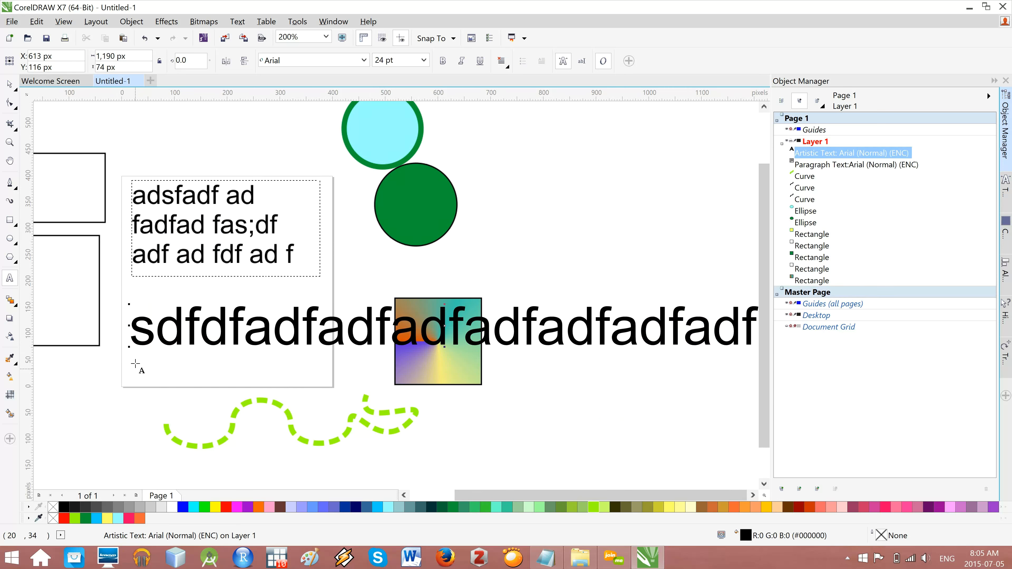
key("Return")
type("adsfadfadf")
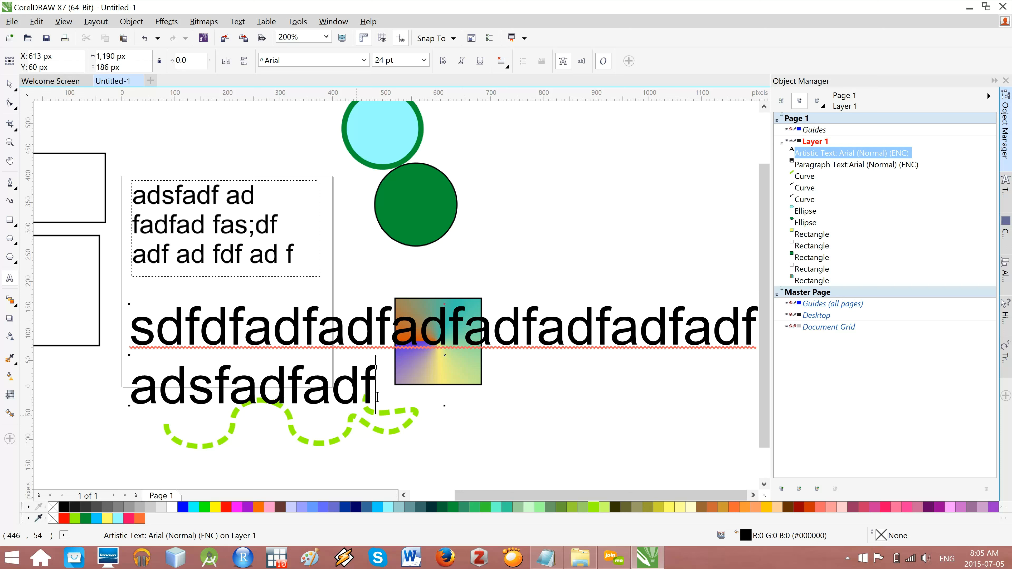
- Replace both lines of the artistic text with "asdfasd"
double_click(346, 390)
left_click(147, 326, "shift")
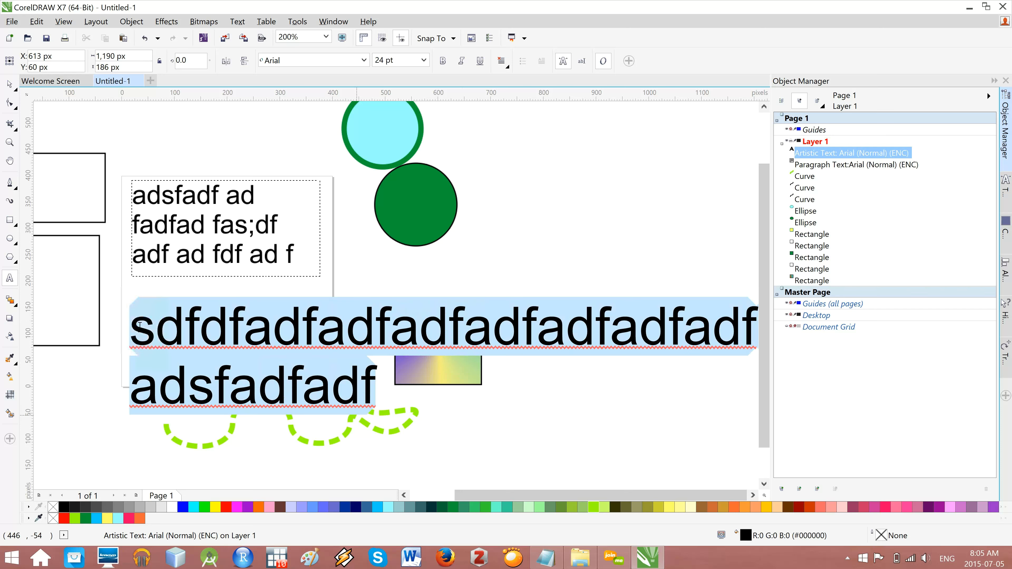
key("Delete")
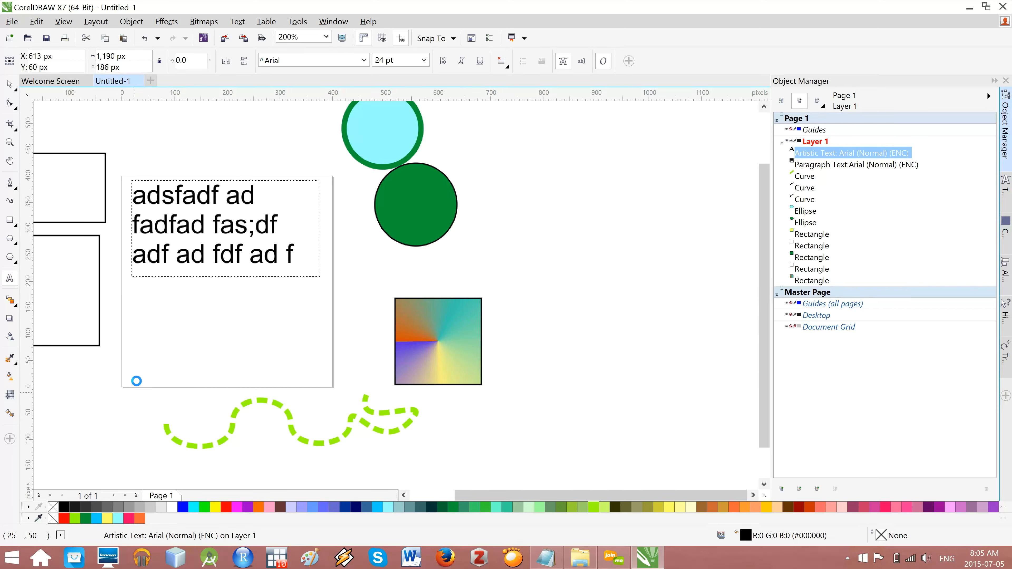
type("asdf")
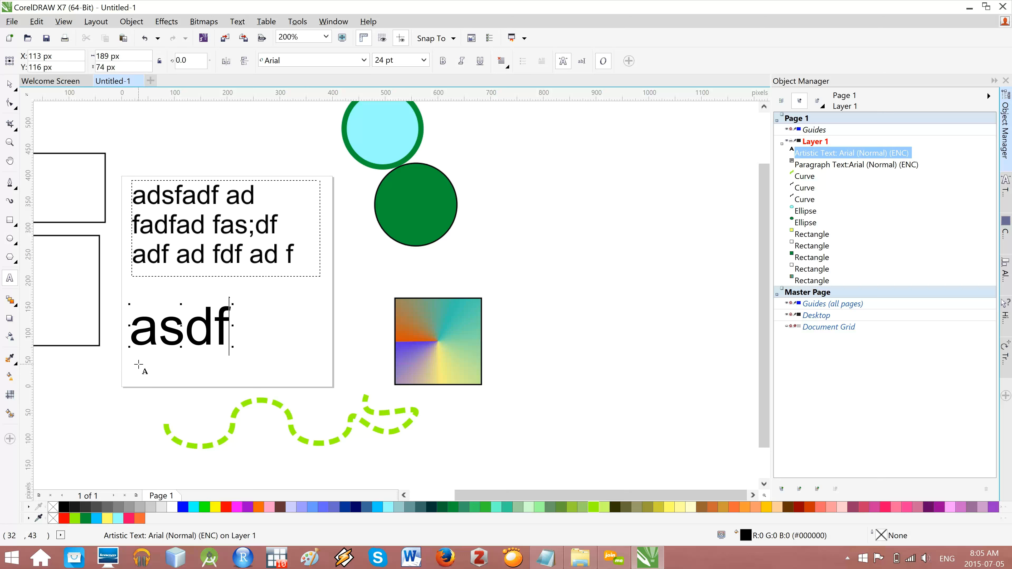
type("asd")
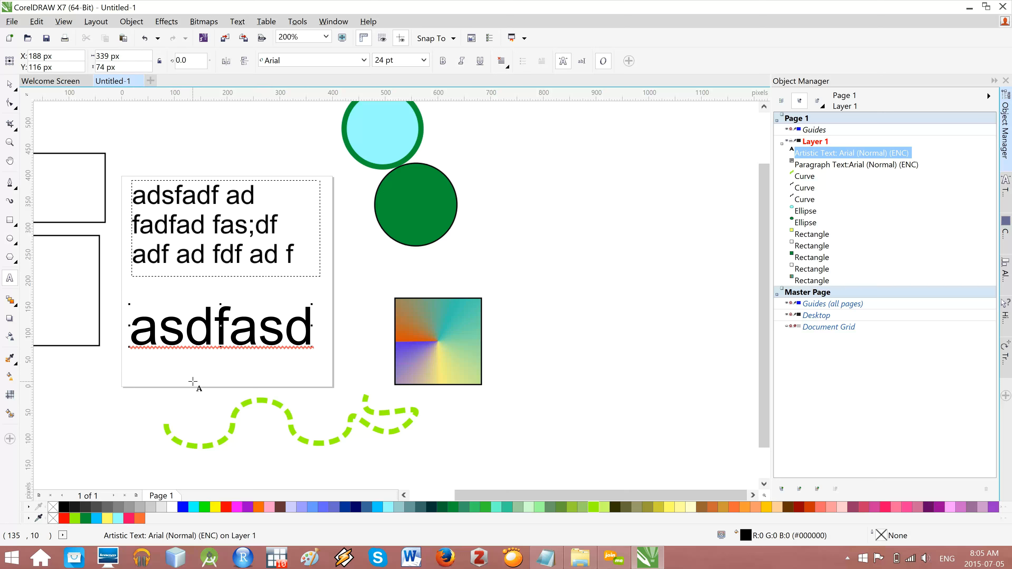
- Delete the artistic text "asdfasd" and add new artistic text reading "asdfadf" starting at about X 41 px, Y 75 px
key("End")
key("ctrl+a")
key("Delete")
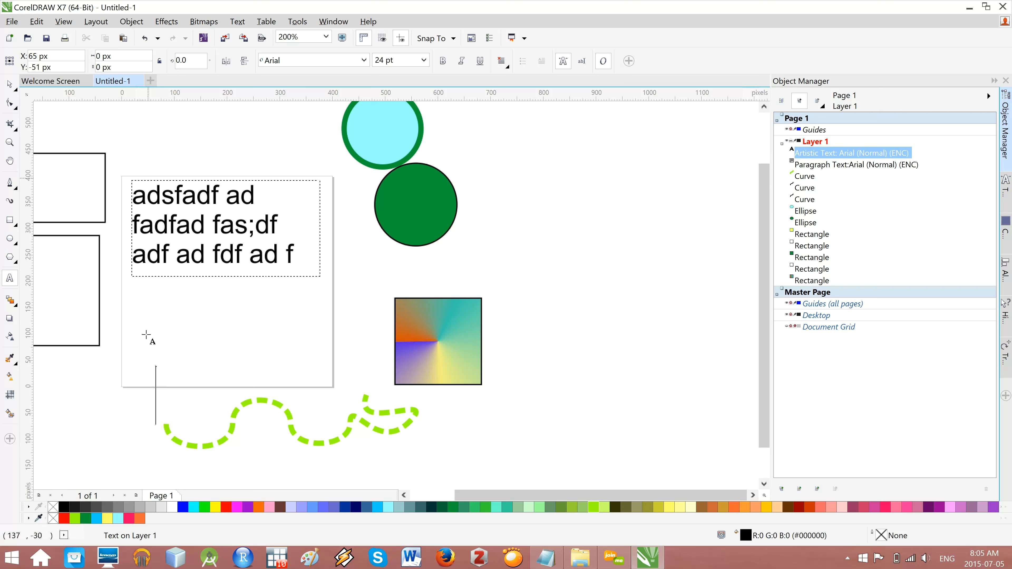
left_click(144, 347)
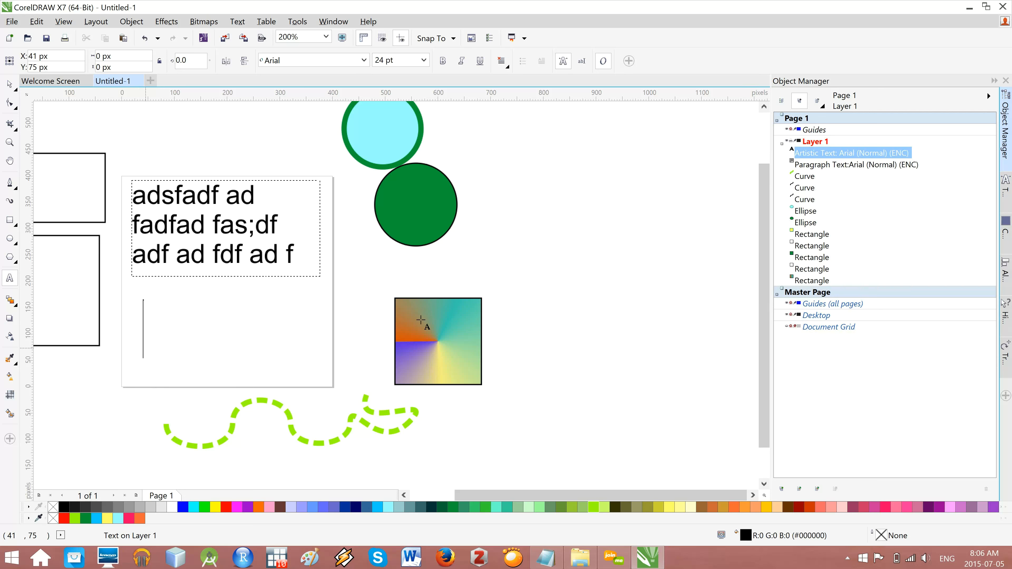
type("asdfadf")
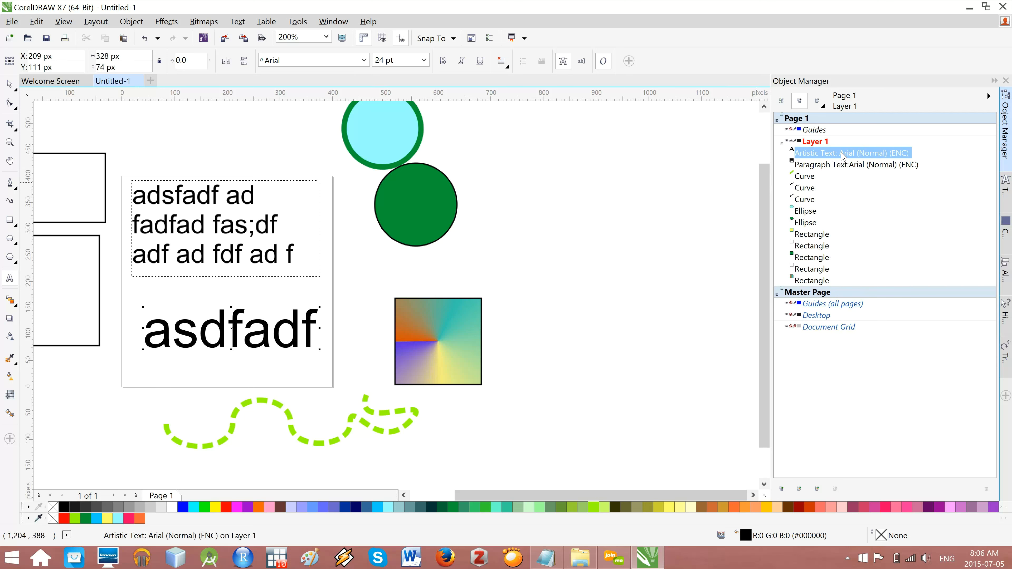
- Delete the artistic text "asdfadf" below the paragraph frame and switch to the Pick tool
double_click(284, 351)
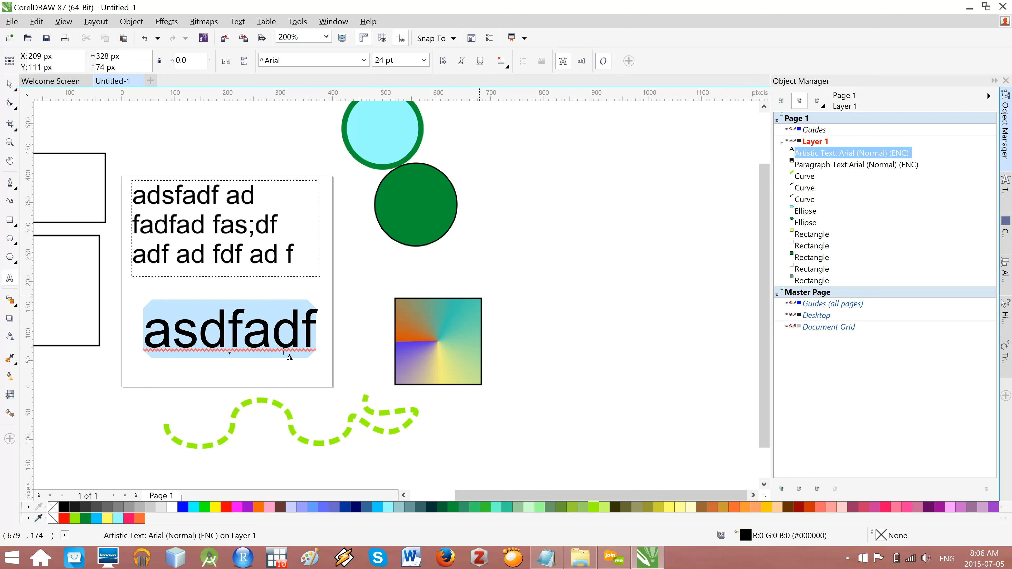
key("Delete")
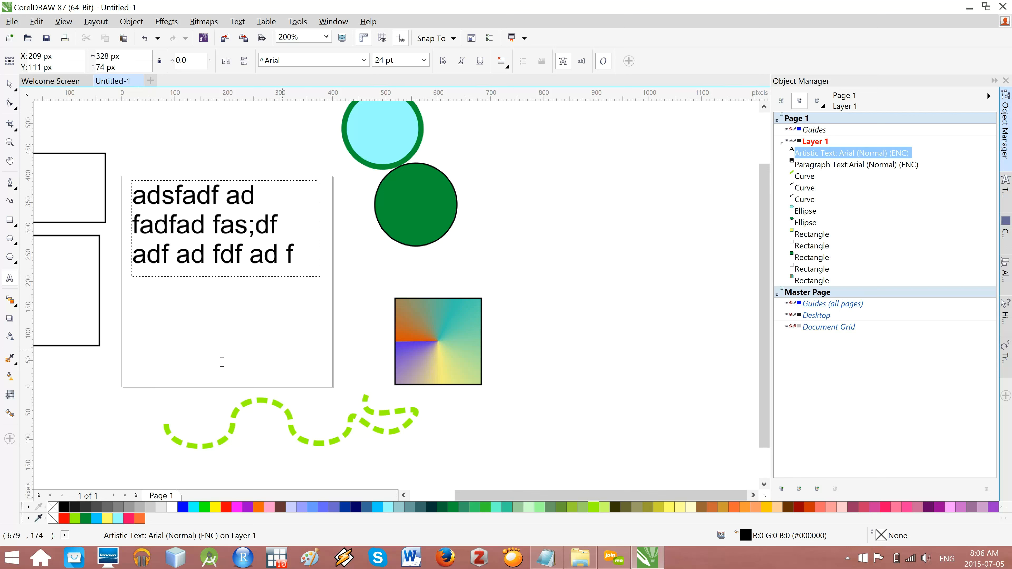
left_click(10, 84)
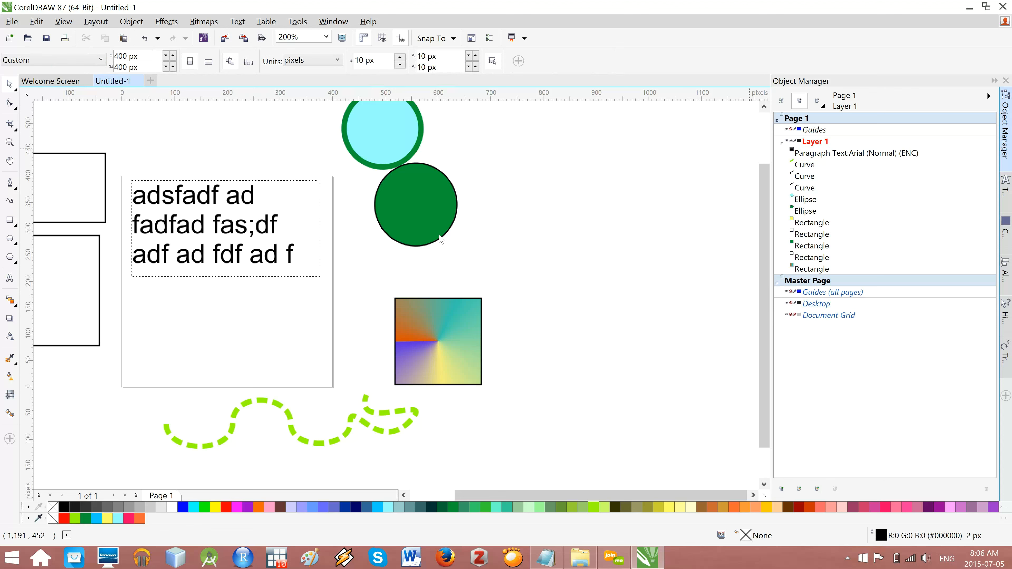
- Clear all text from the paragraph text frame and move the empty frame to about X 215 px, Y 267 px
double_click(226, 230)
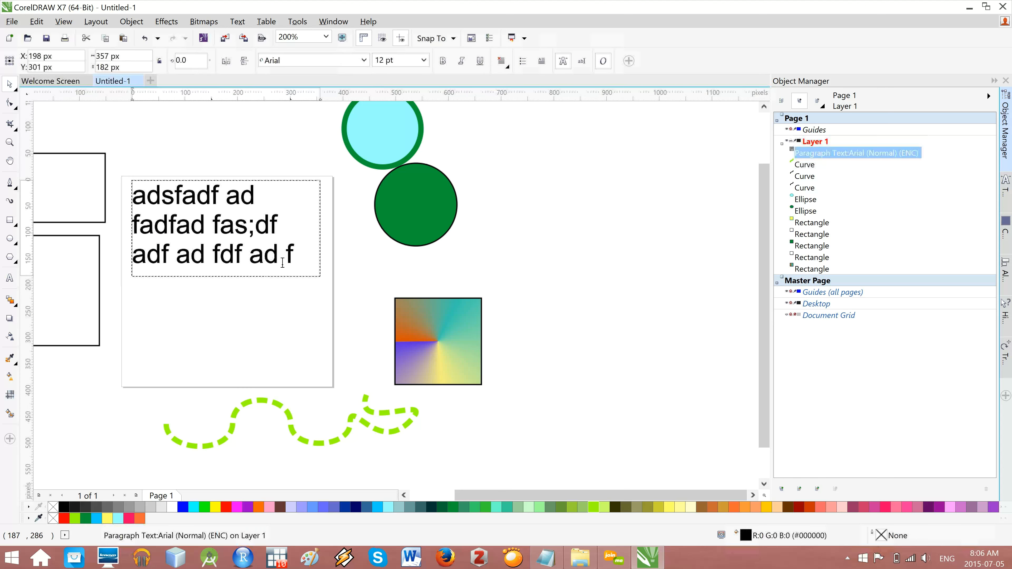
key("ctrl+a")
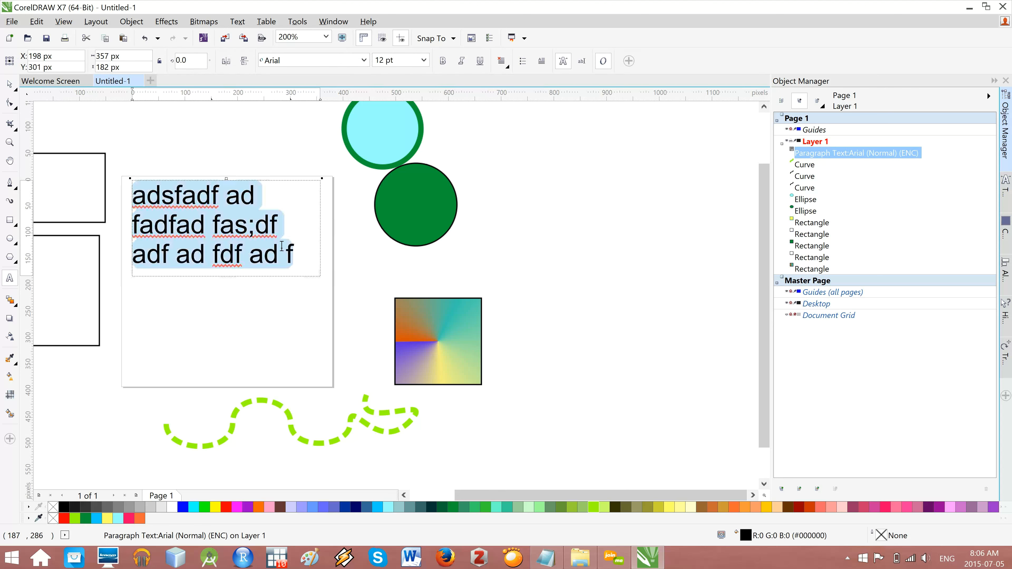
key("Delete")
key("ctrl+space")
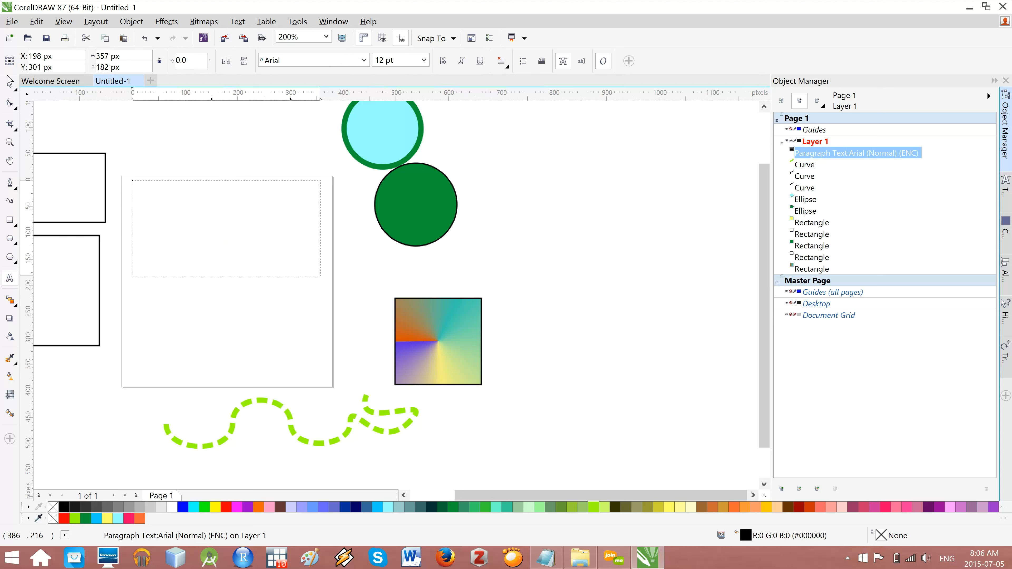
left_click(292, 300)
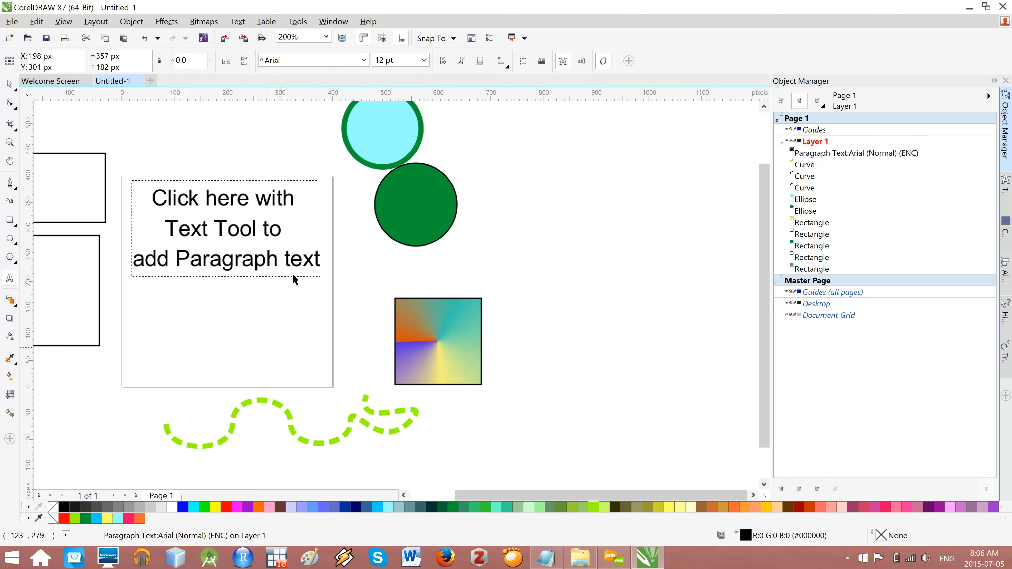
left_click(292, 275)
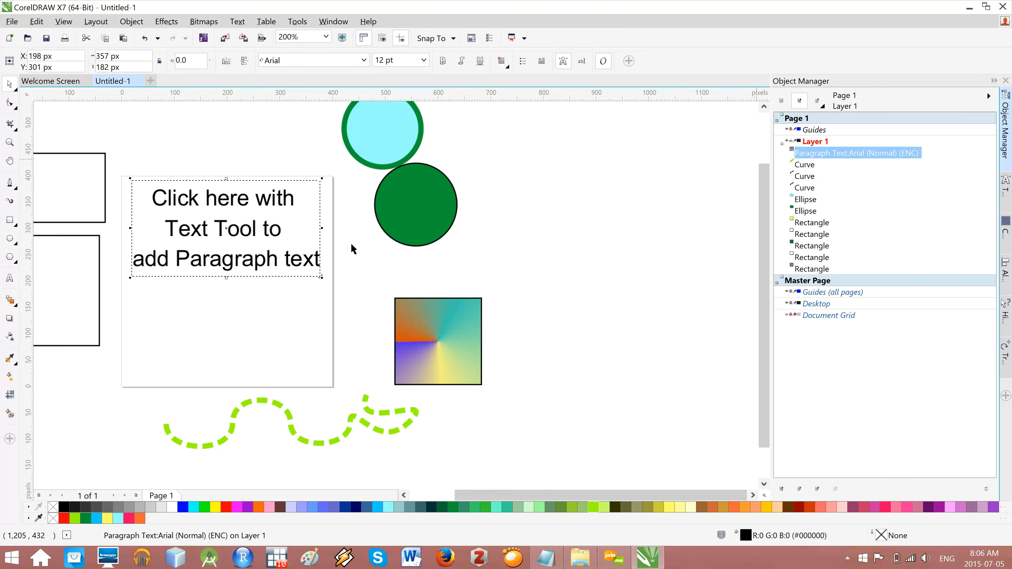
left_click_drag(251, 275, 261, 293)
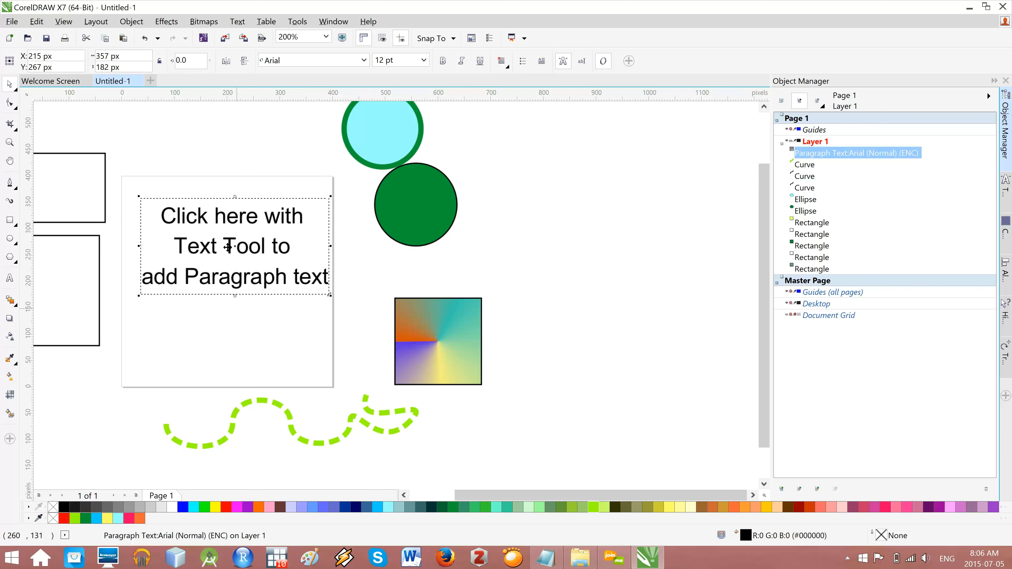
- Set the empty paragraph frame's font to basic title font and enter "adadfadfadf adf" in it
left_click(364, 60)
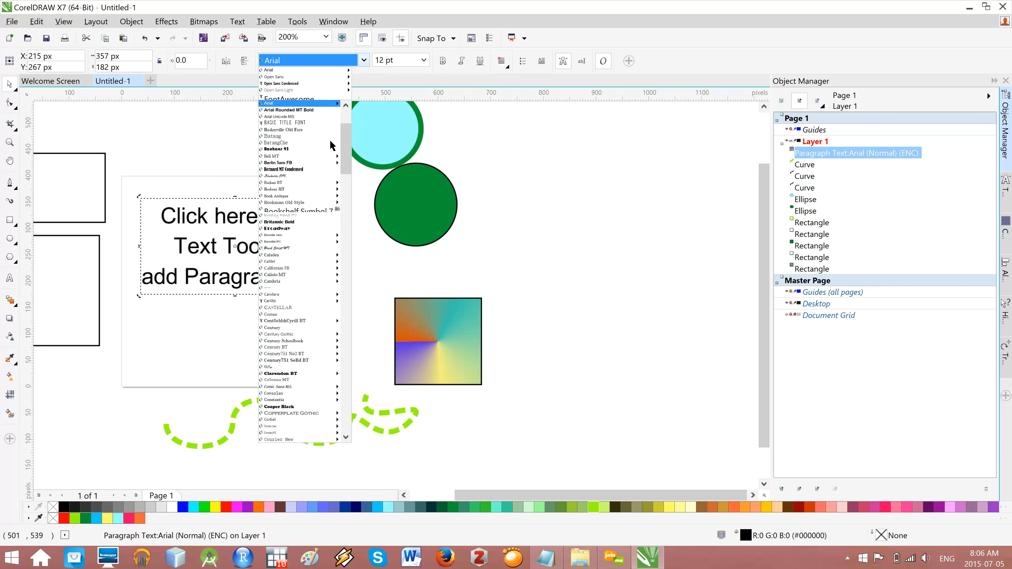
left_click(331, 143)
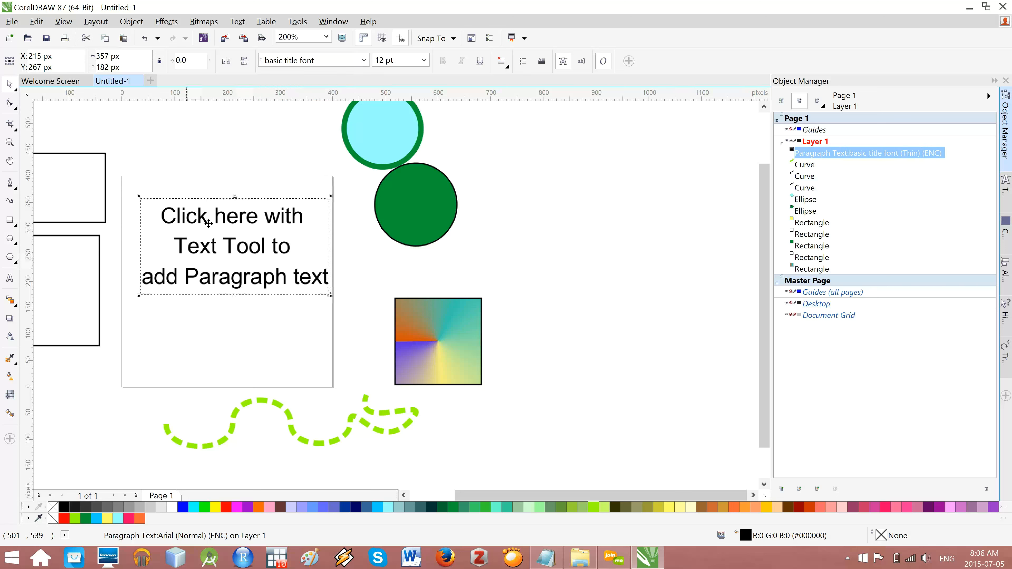
double_click(215, 273)
type("ADADF")
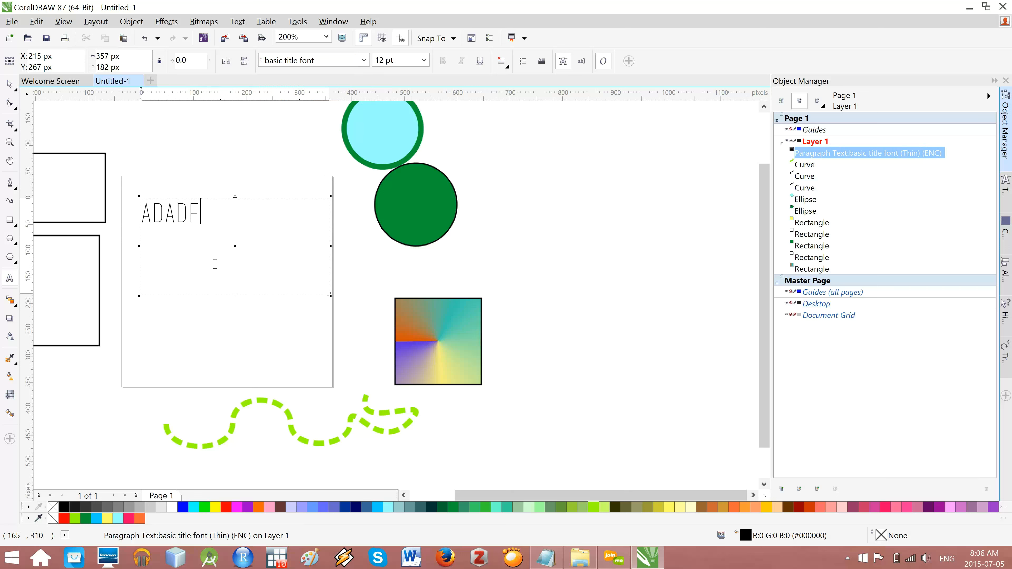
type("ADF ADF")
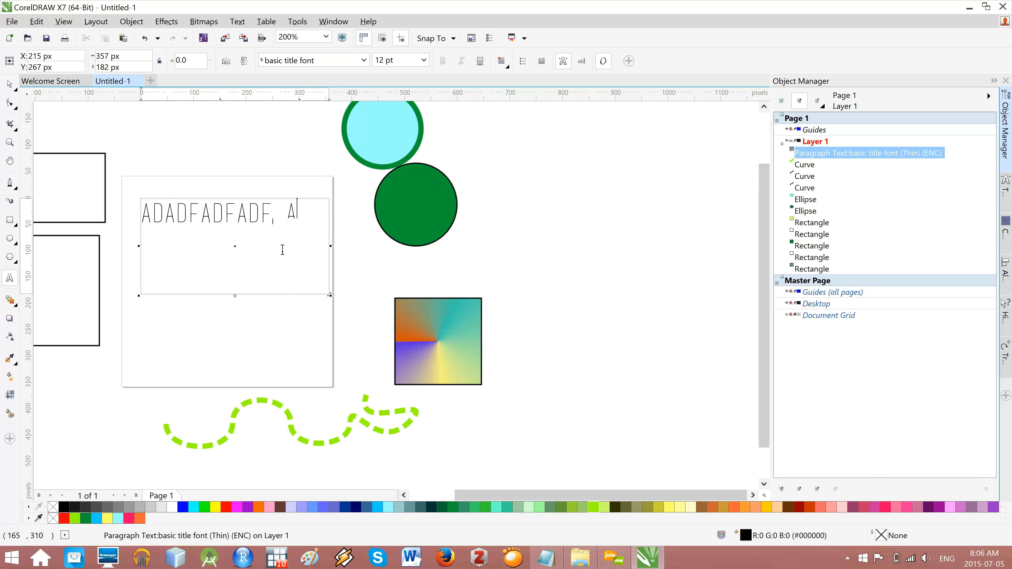
type(",")
- Change the font of all the characters in the paragraph frame to Arial Rounded MT Bold
left_click_drag(141, 209, 323, 211)
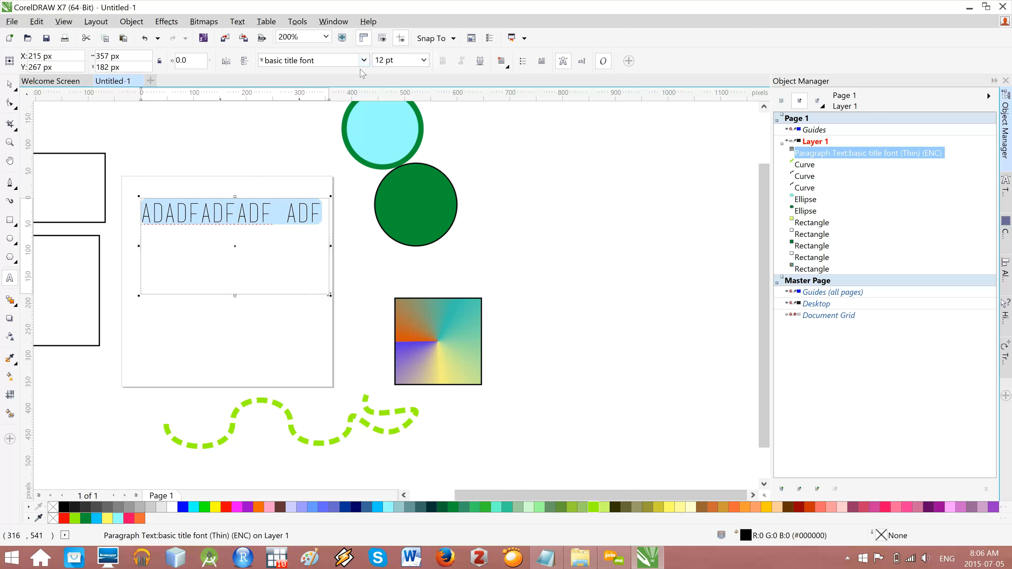
left_click(364, 60)
mouse_move(292, 86)
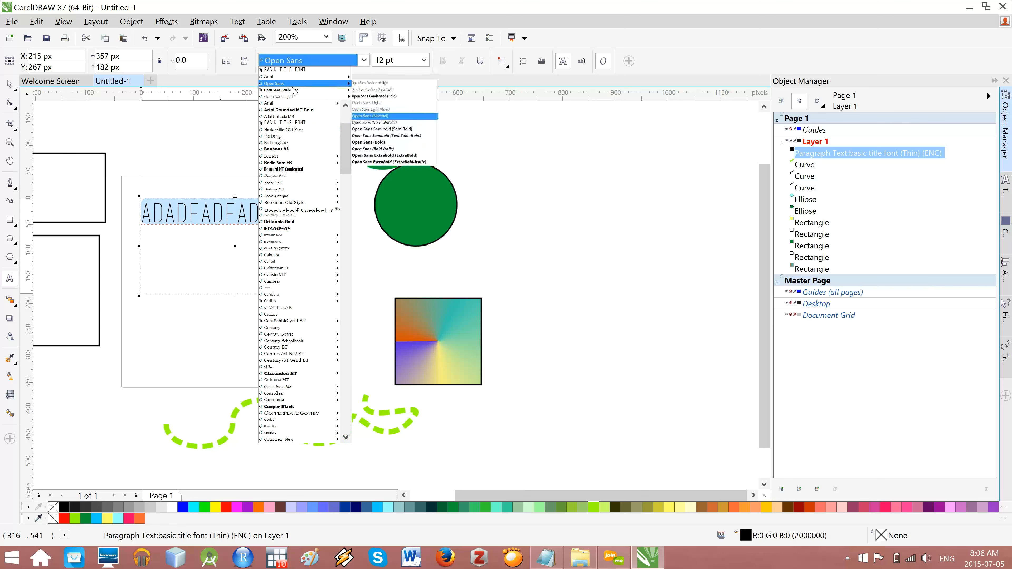
left_click(294, 115)
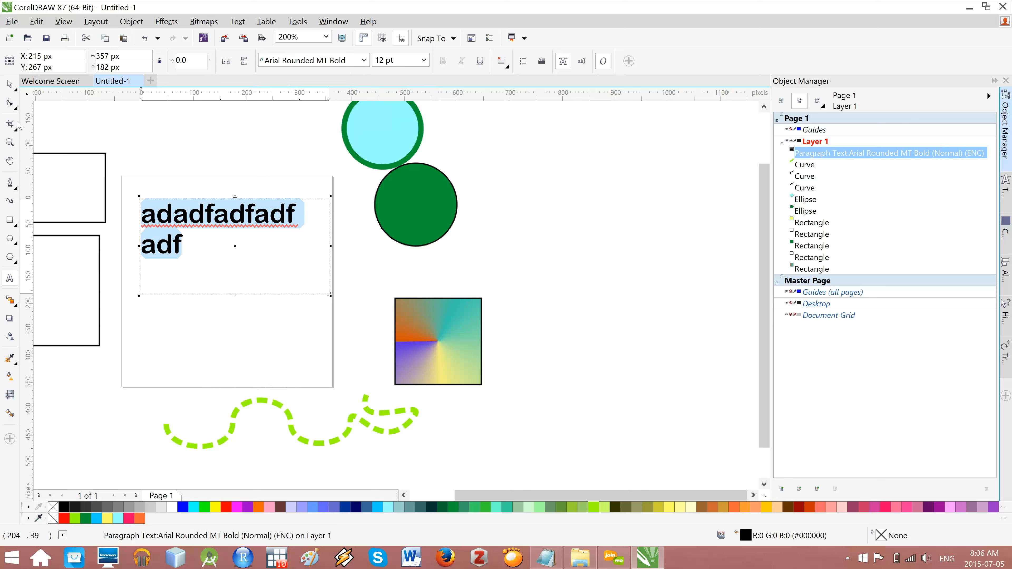
- Leave text editing and set the whole paragraph text object's font to basic title font
left_click(174, 327)
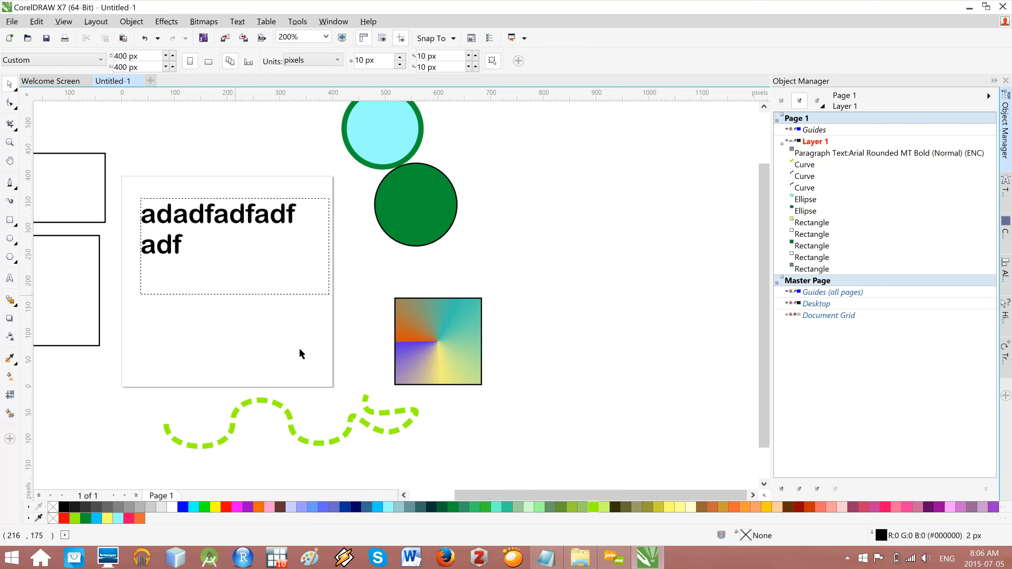
key("Tab")
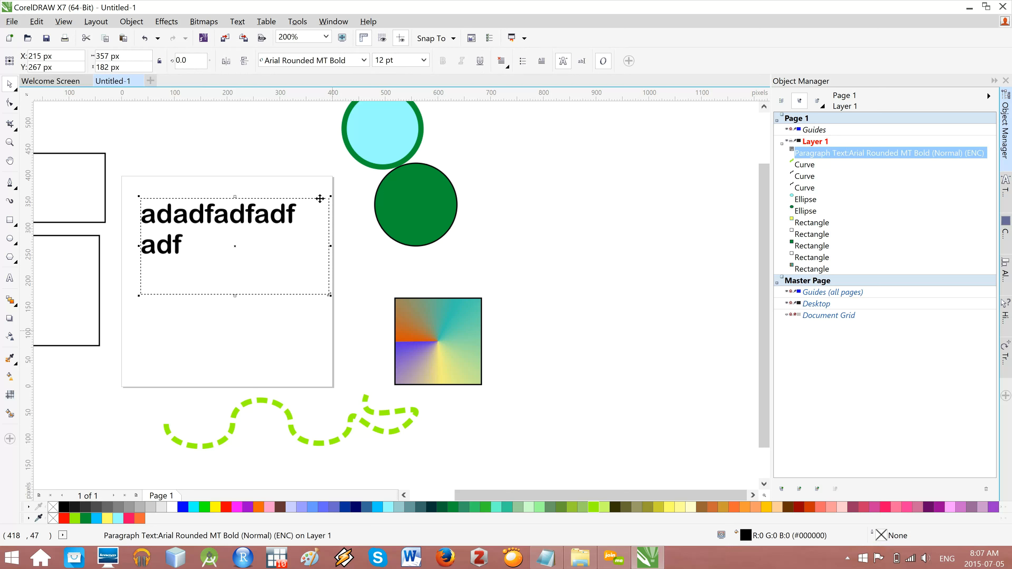
left_click(364, 60)
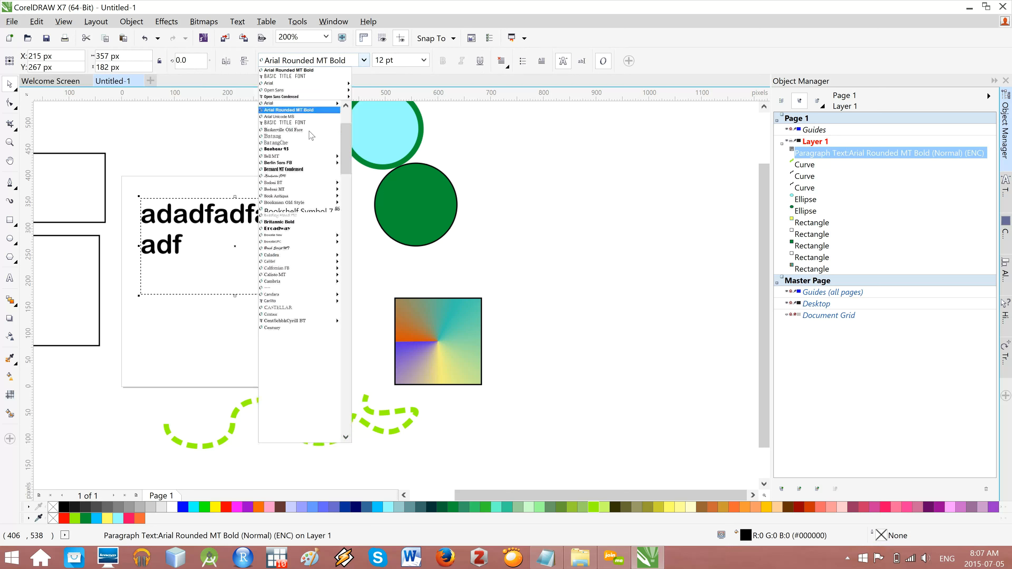
left_click(310, 127)
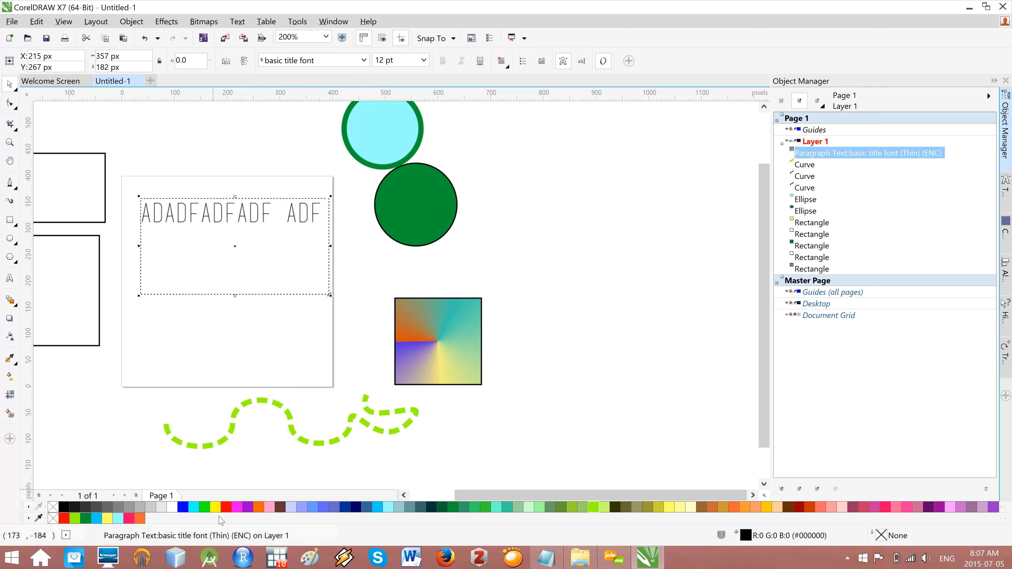
- Set the paragraph text's font size to 6 pt and its text alignment to None
left_click(424, 60)
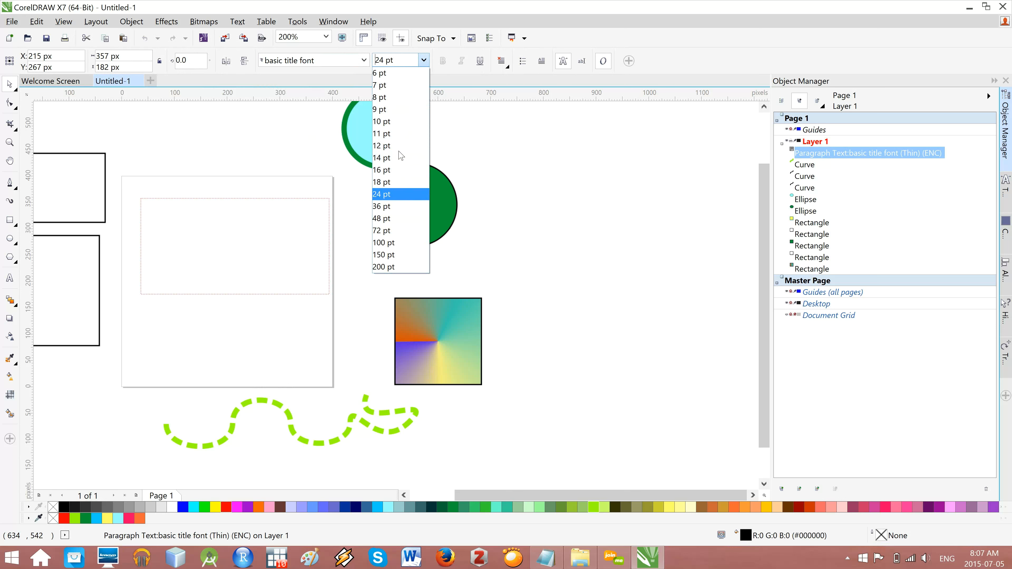
left_click(553, 217)
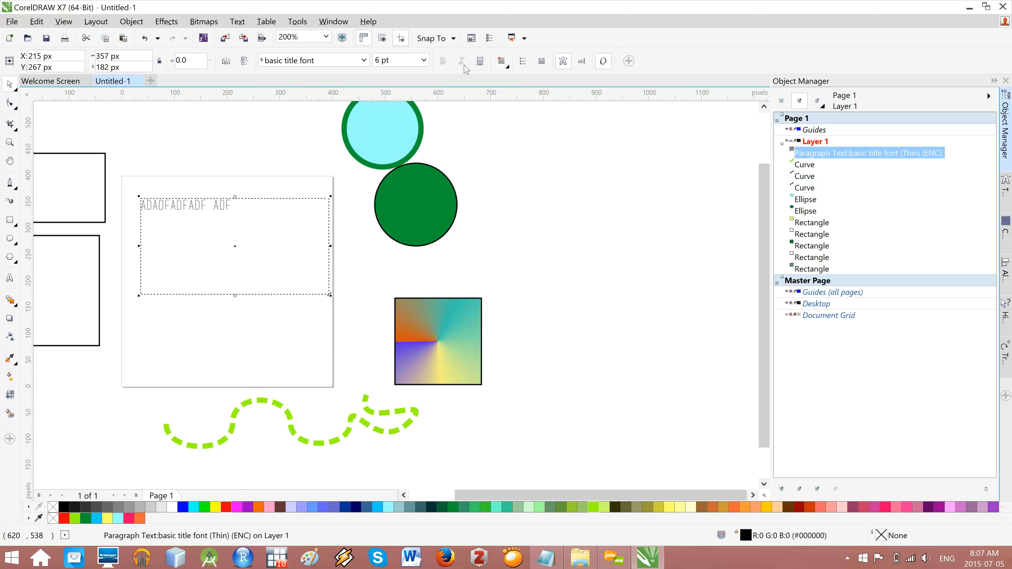
left_click(510, 66)
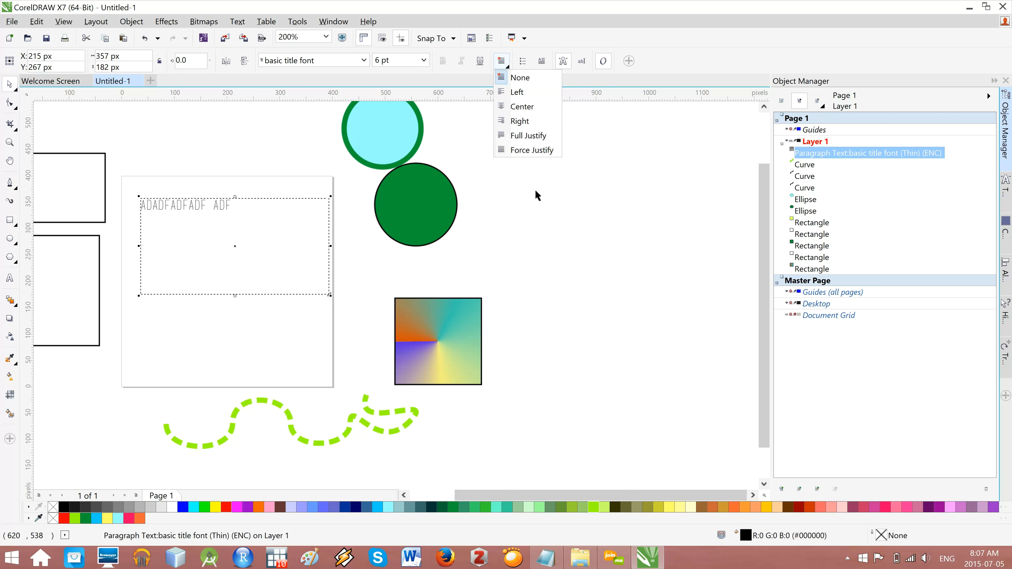
left_click(518, 78)
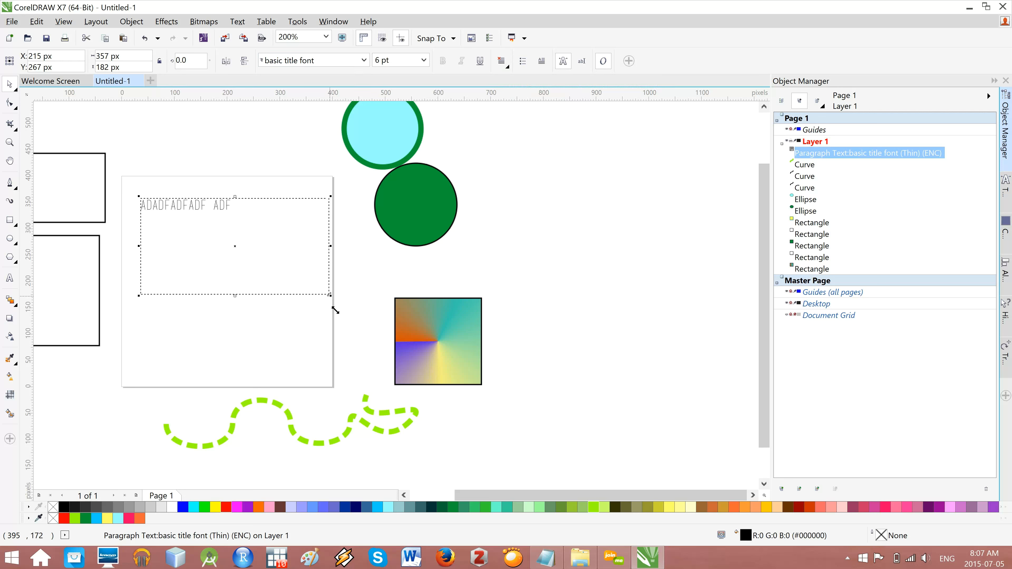
- Resize the paragraph text frame from its corner to about 348 by 178 px
left_click_drag(335, 310, 341, 314)
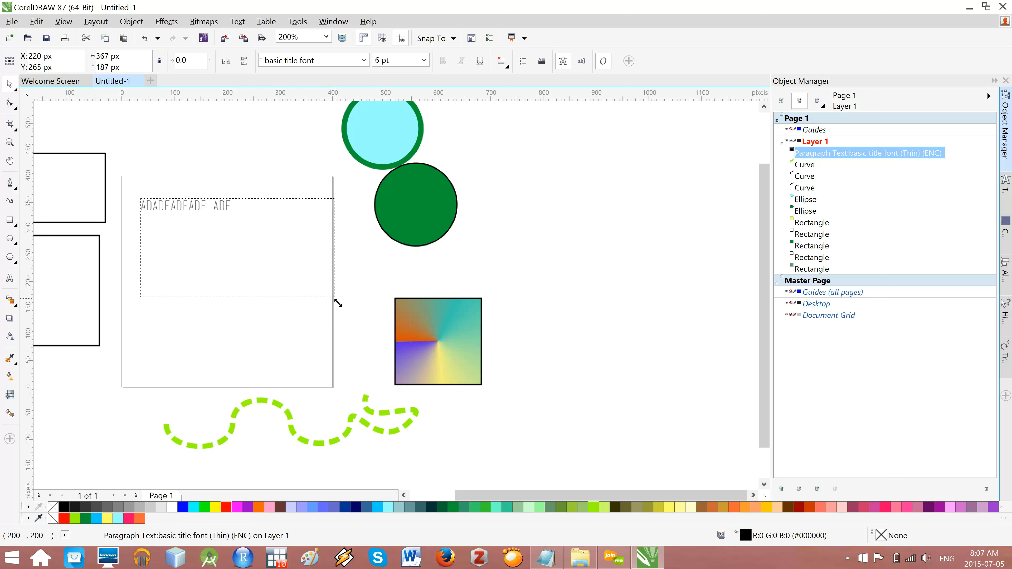
left_click_drag(338, 304, 309, 323)
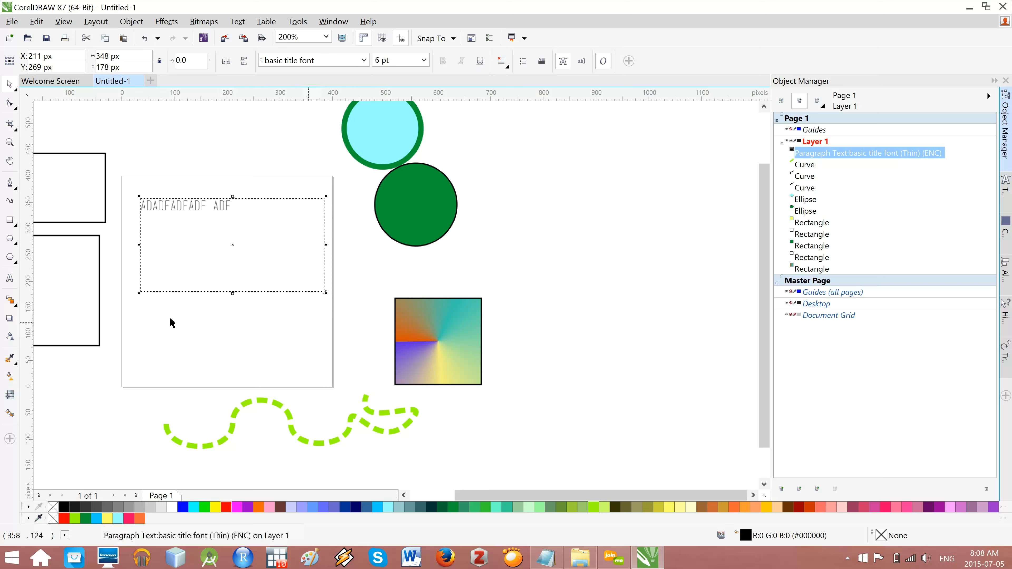
- Add the artistic text "adfadfasdf" in Arial 24 pt below the paragraph frame and leave text editing
left_click(14, 283)
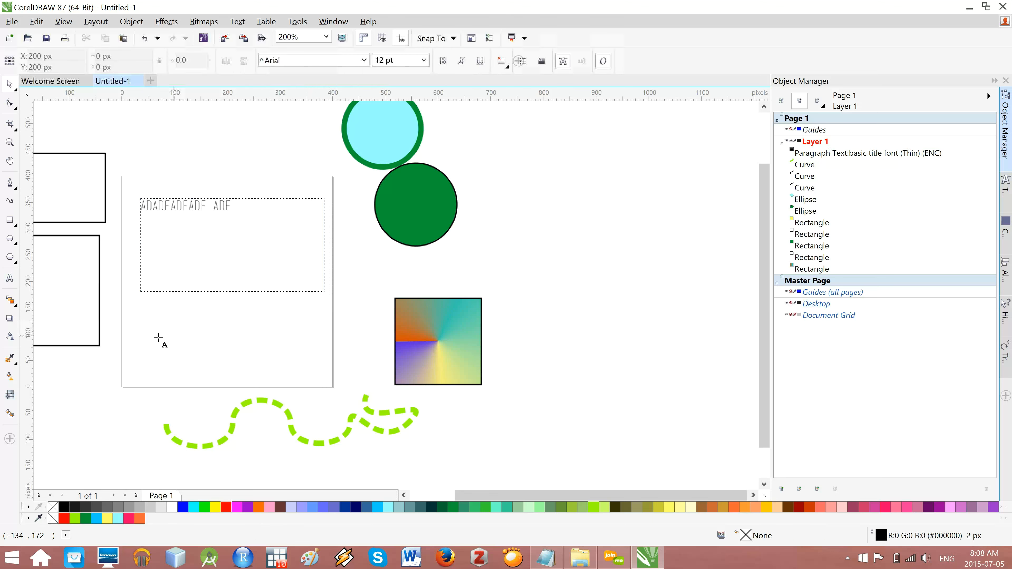
left_click(135, 330)
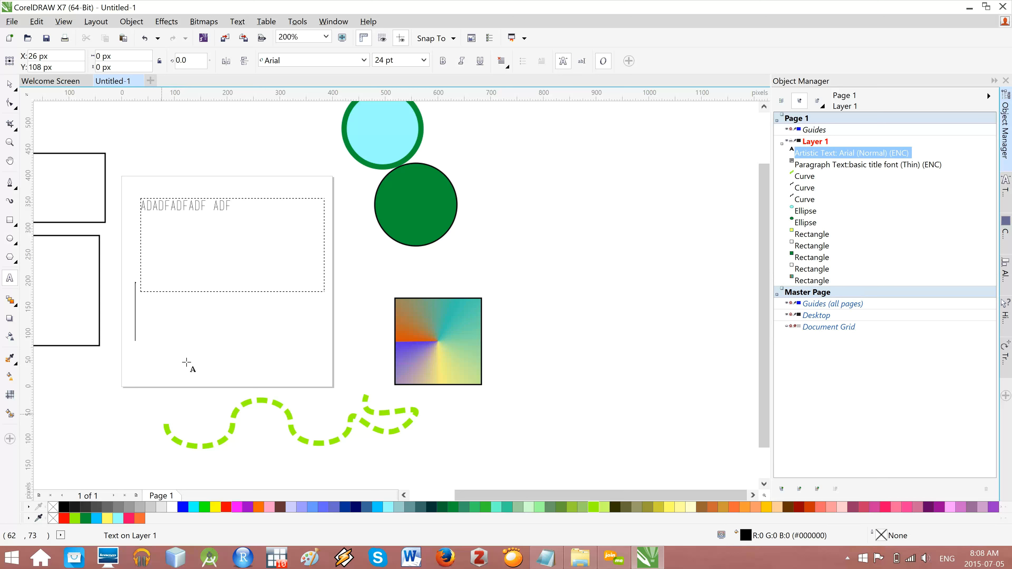
type("adfadfasdf")
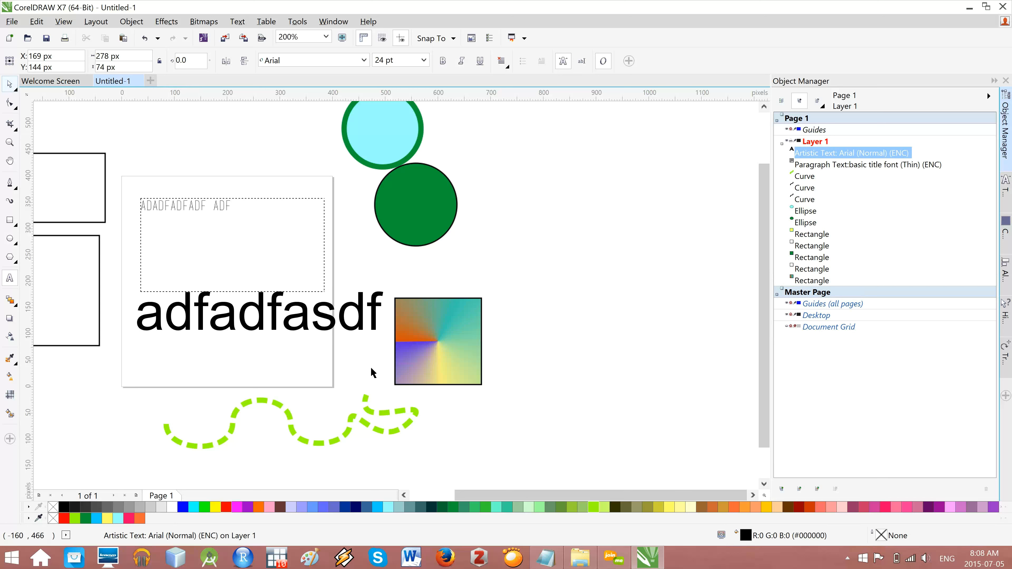
key("Escape")
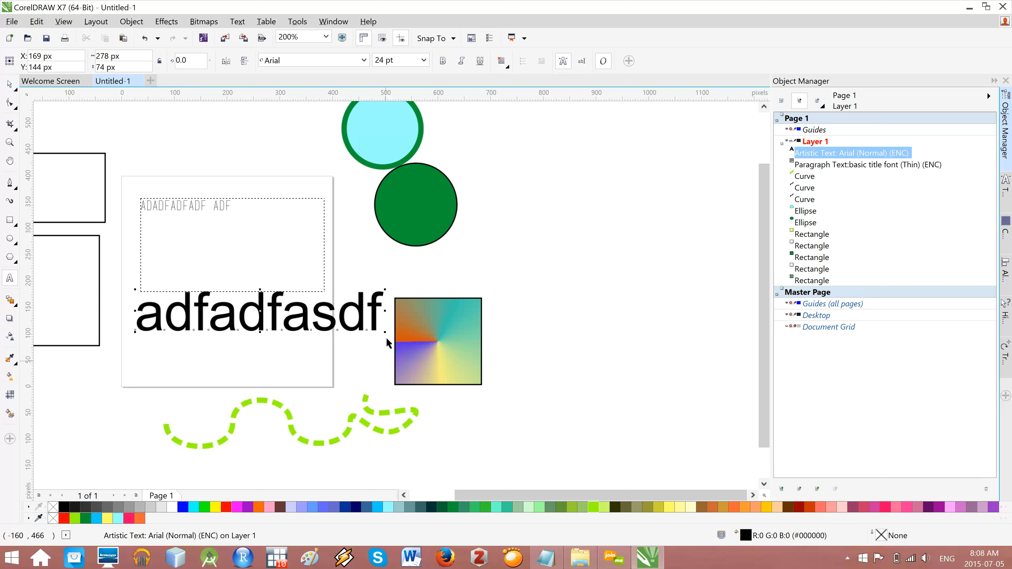
key("ctrl+space")
- Scale the artistic text down to about 188 by 30 px and move it to about X 124 px, Y 141 px
left_click_drag(391, 341, 322, 311)
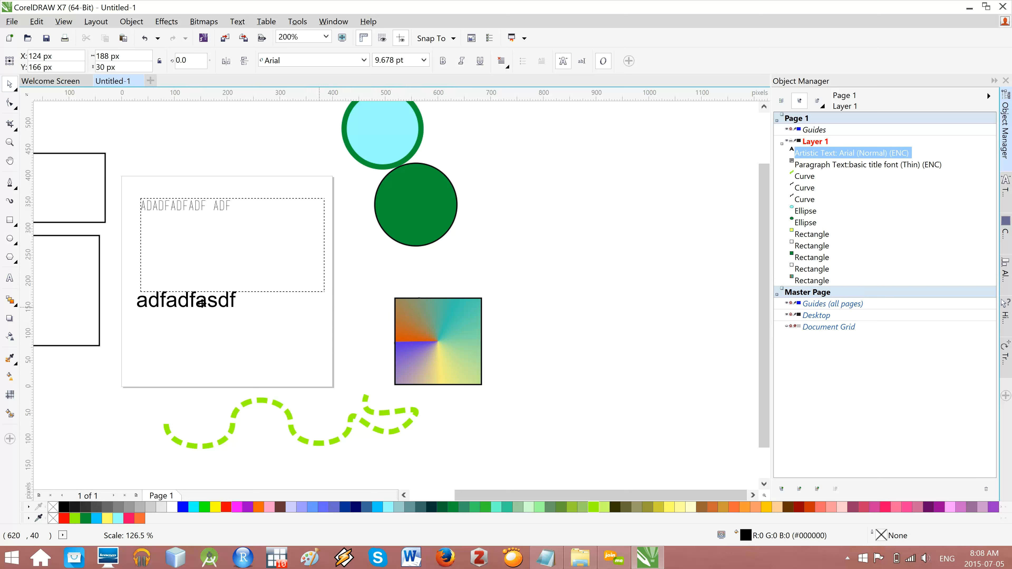
mouse_move(199, 300)
left_mouse_down()
mouse_move(190, 298)
mouse_move(190, 313)
left_mouse_up()
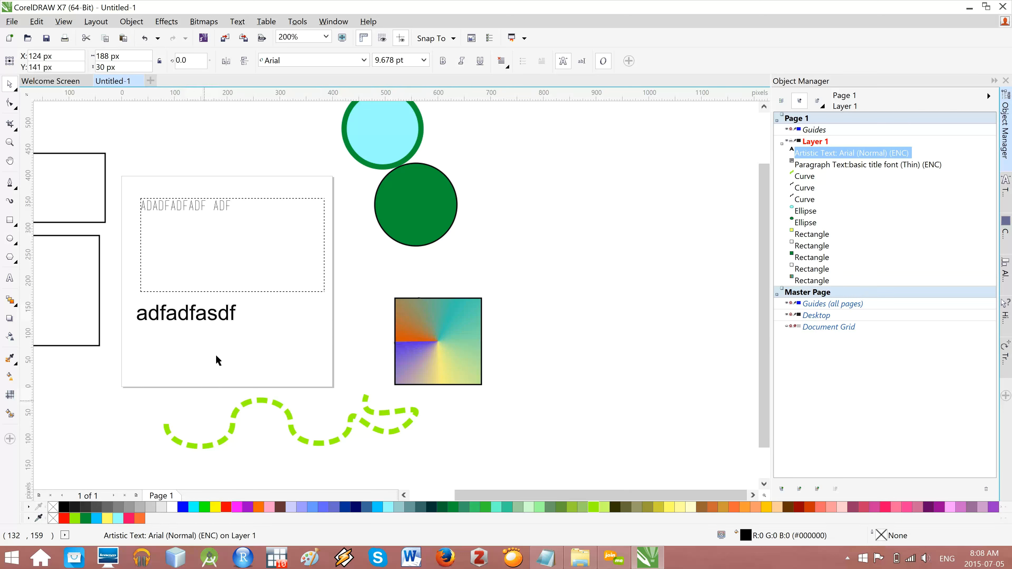
left_click(188, 313)
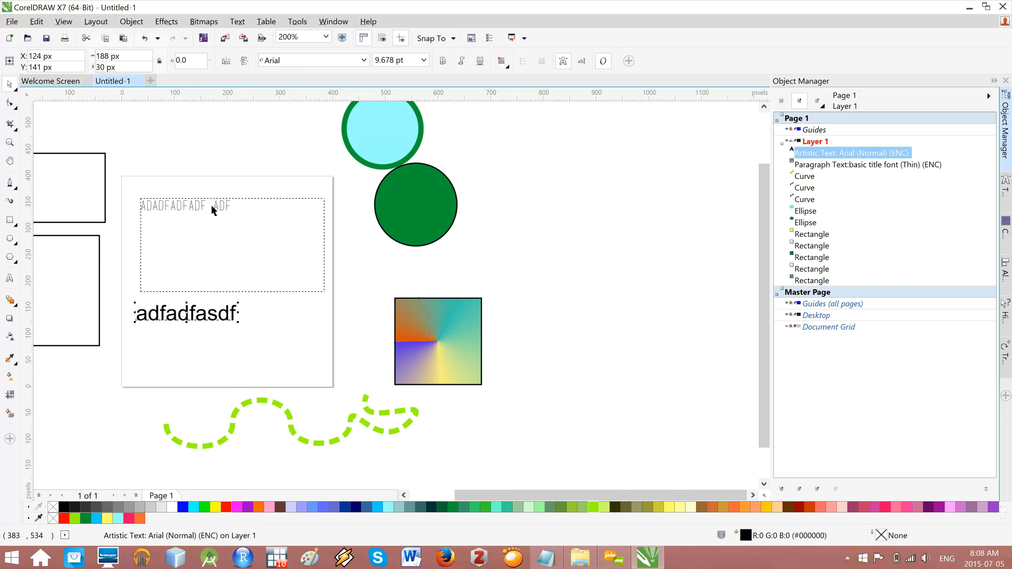
- Set the font of the artistic text "adfadfasdf" to Open Sans
left_click(363, 60)
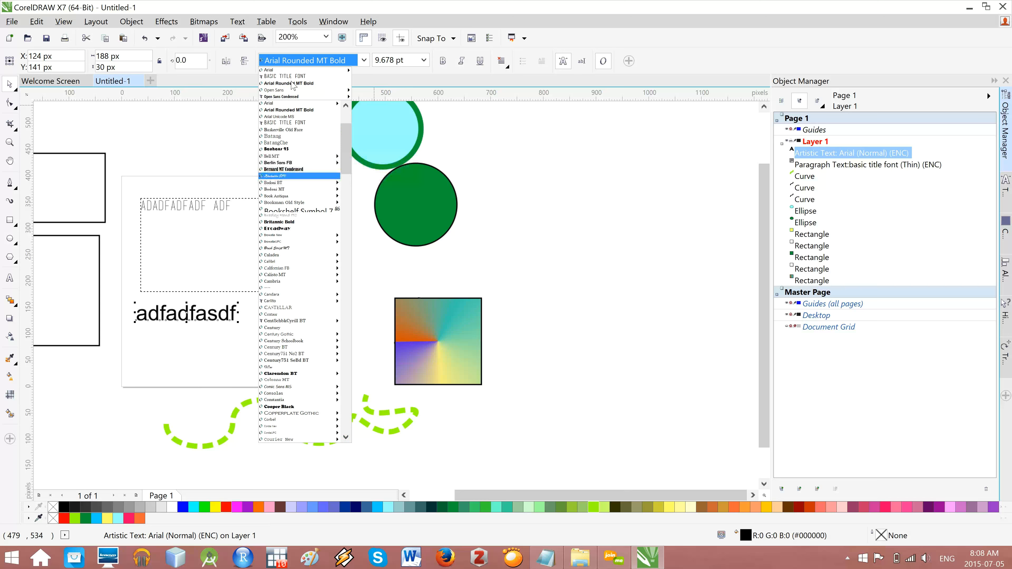
mouse_move(293, 91)
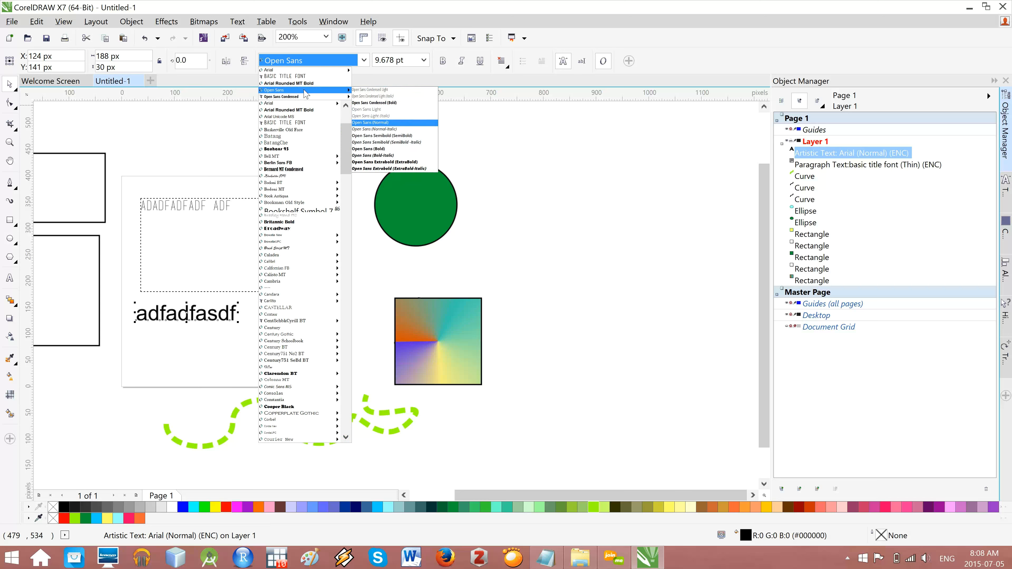
left_click(306, 92)
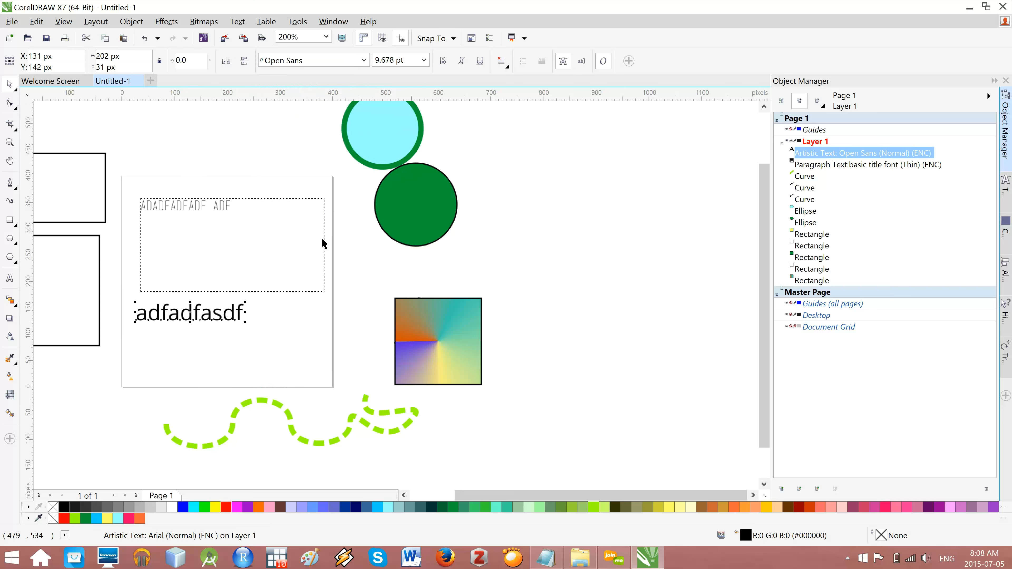
- Change the font of the artistic text "adfadfasdf" to Impact
left_click(365, 62)
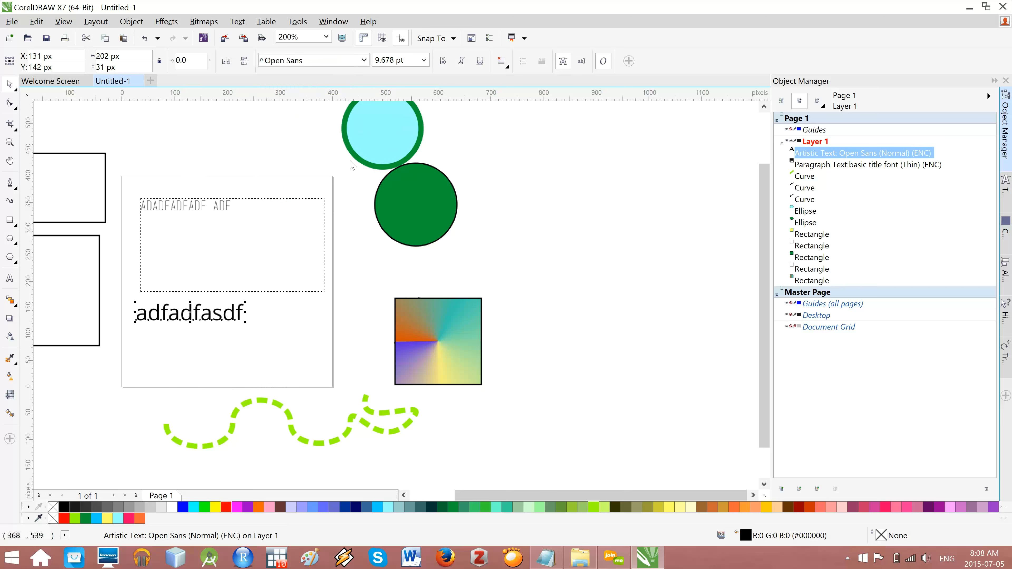
mouse_move(306, 367)
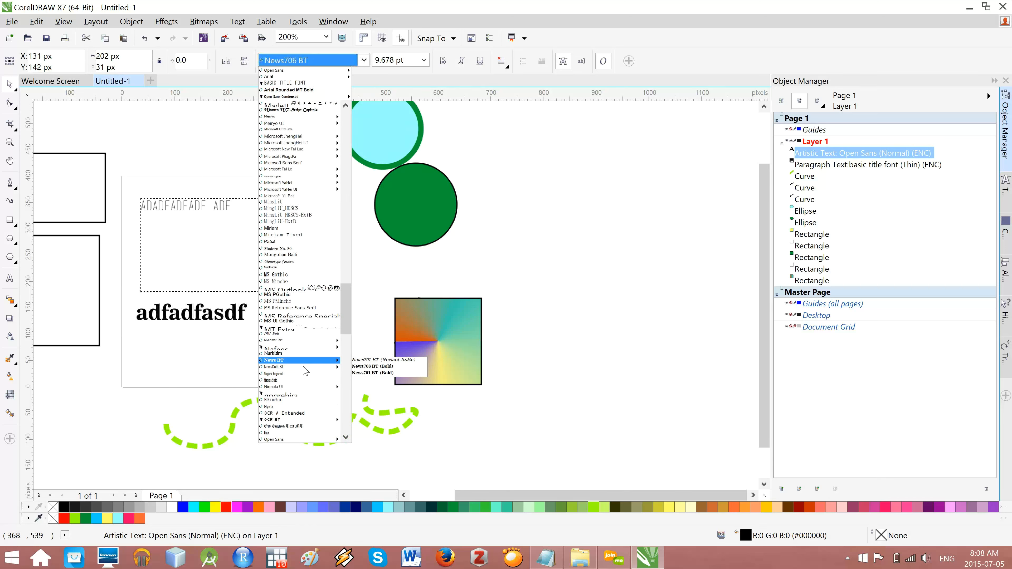
type("Impact")
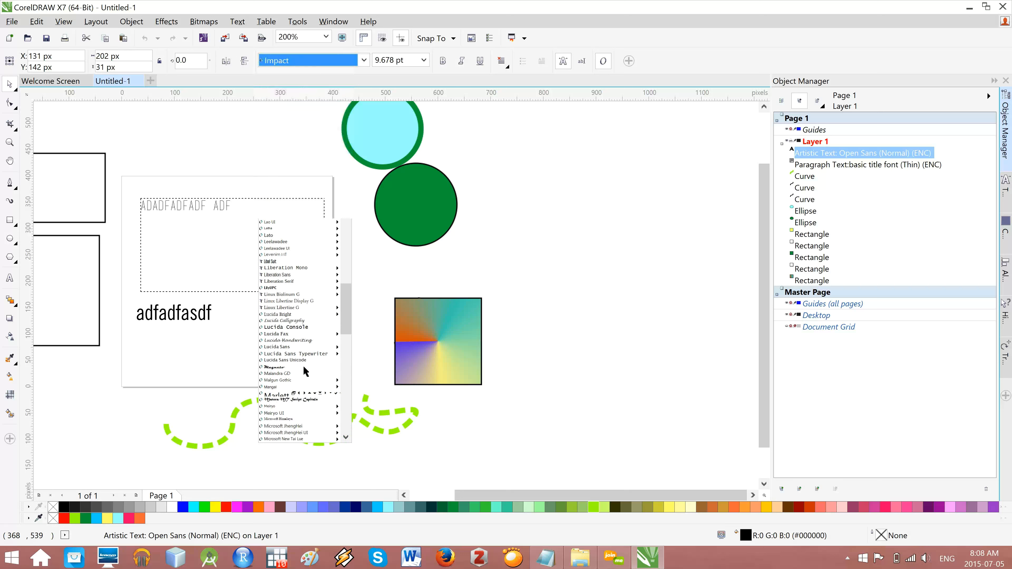
key("Return")
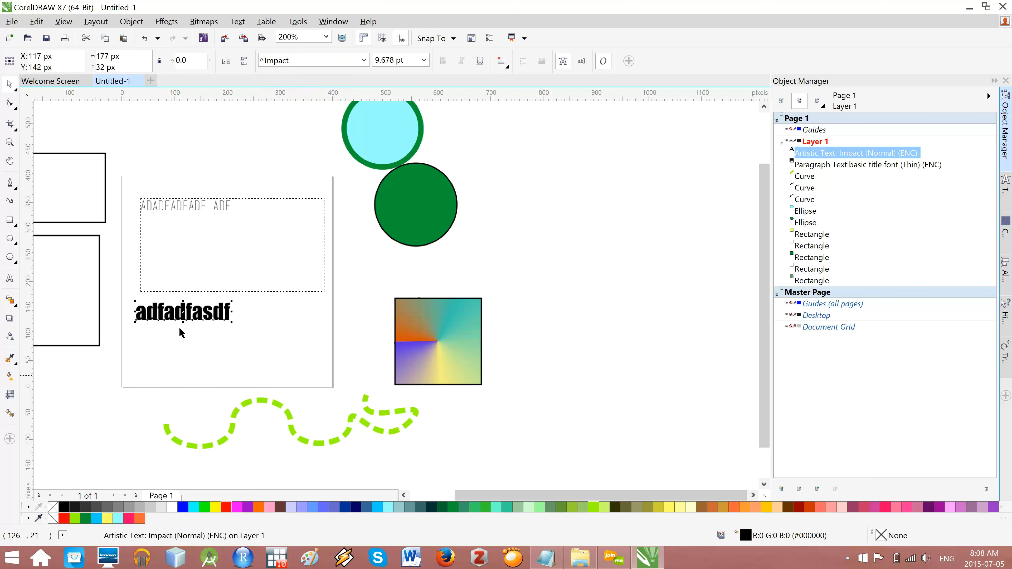
- Reselect the artistic text and enlarge it from its corner to about 461 by 85 px
left_click(181, 333)
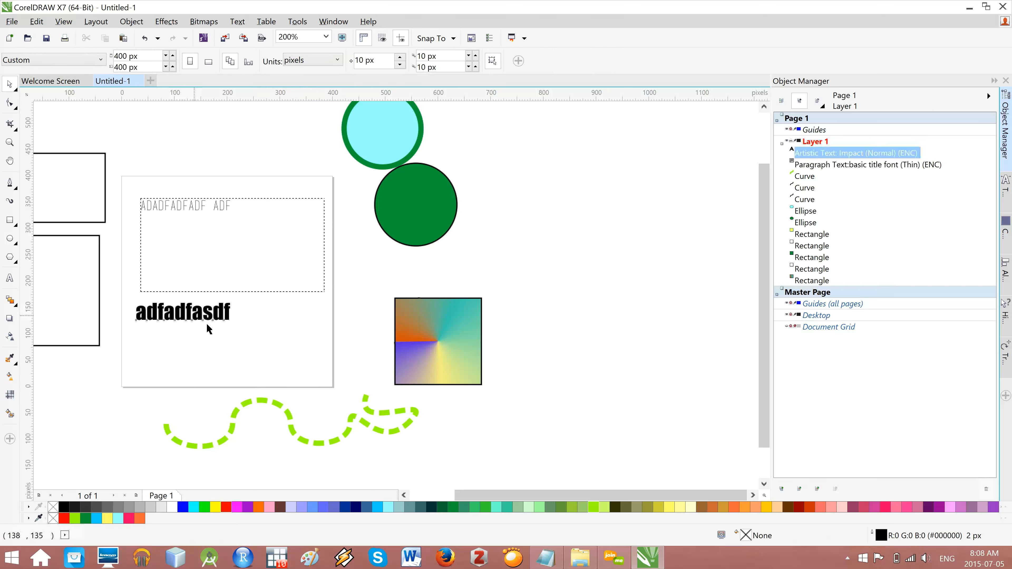
left_click(219, 315)
left_click_drag(293, 372, 393, 428)
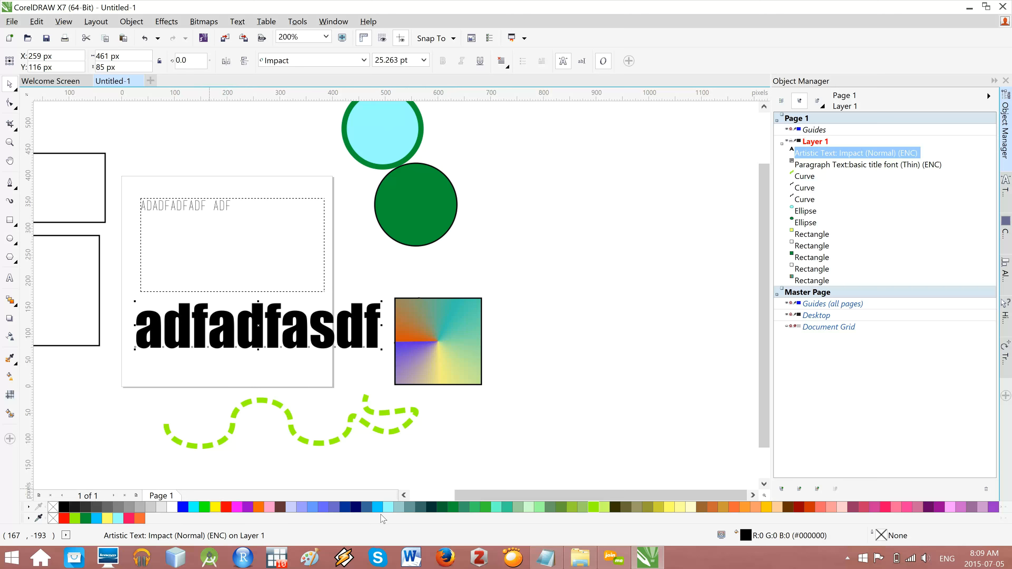
- Fill the artistic text with light cyan #99FFFF, yellow #FFFF66 and olive #CCCC33 in turn, and outline it in dark blue #000066
left_click(389, 507)
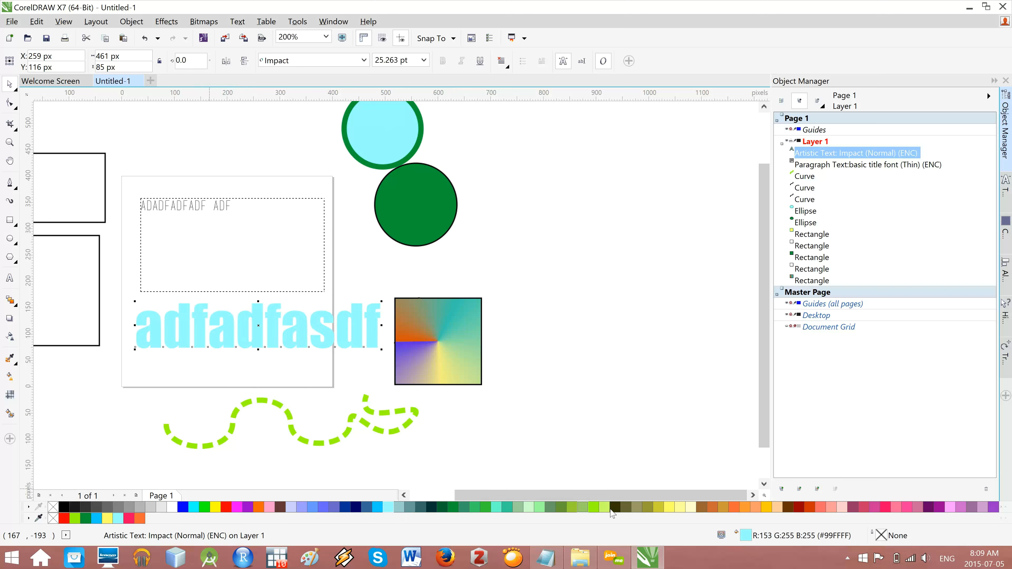
left_click(669, 510)
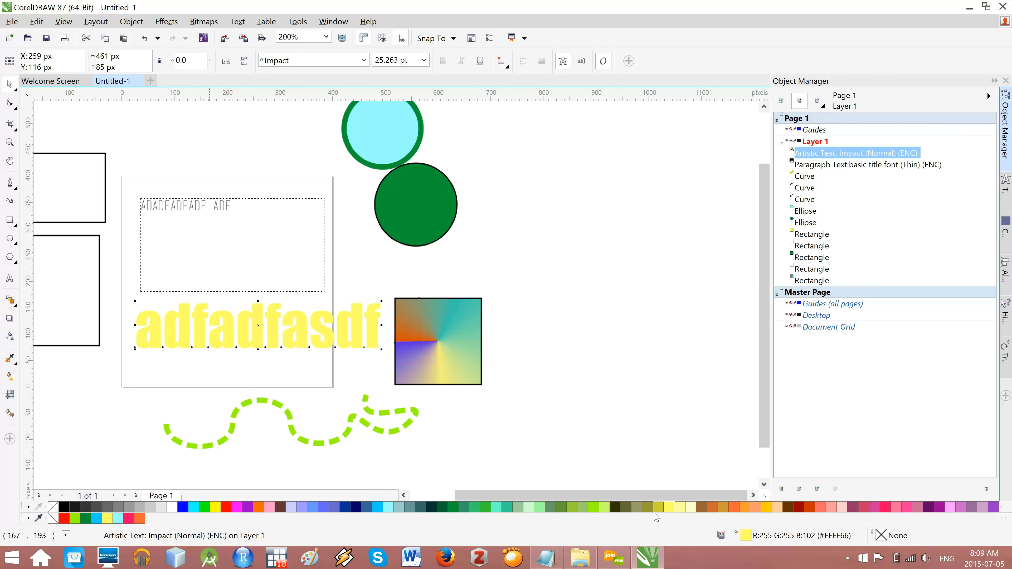
left_click(654, 509)
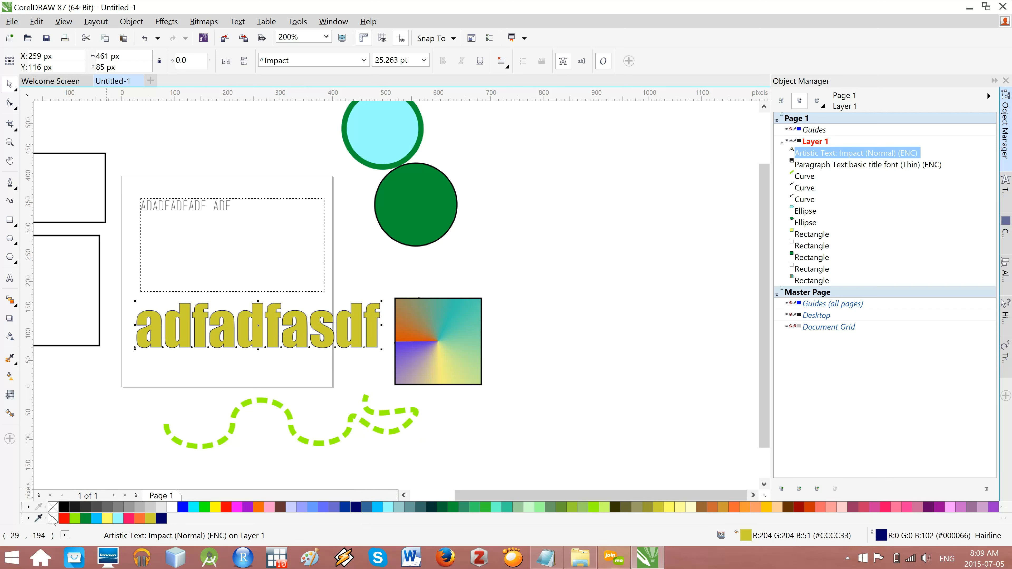
- Replace the artistic text's outline with black, remove its fill, and deselect it
right_click(53, 518)
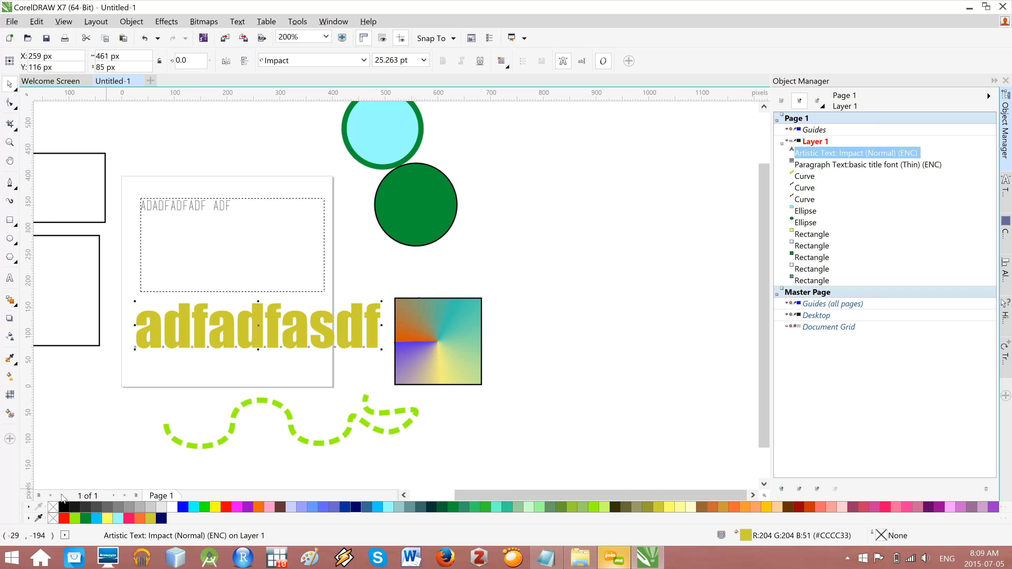
right_click(63, 513)
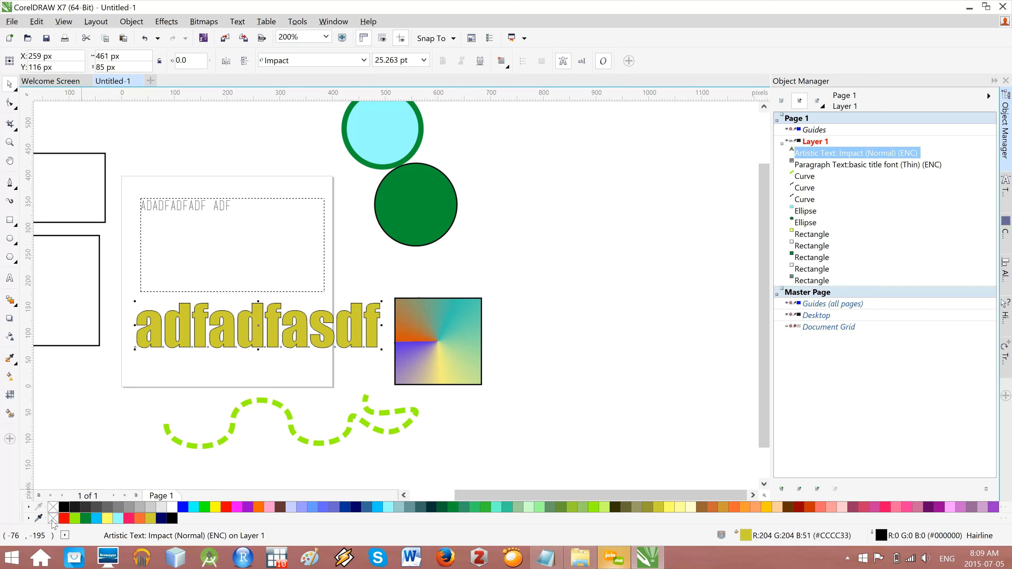
left_click(53, 519)
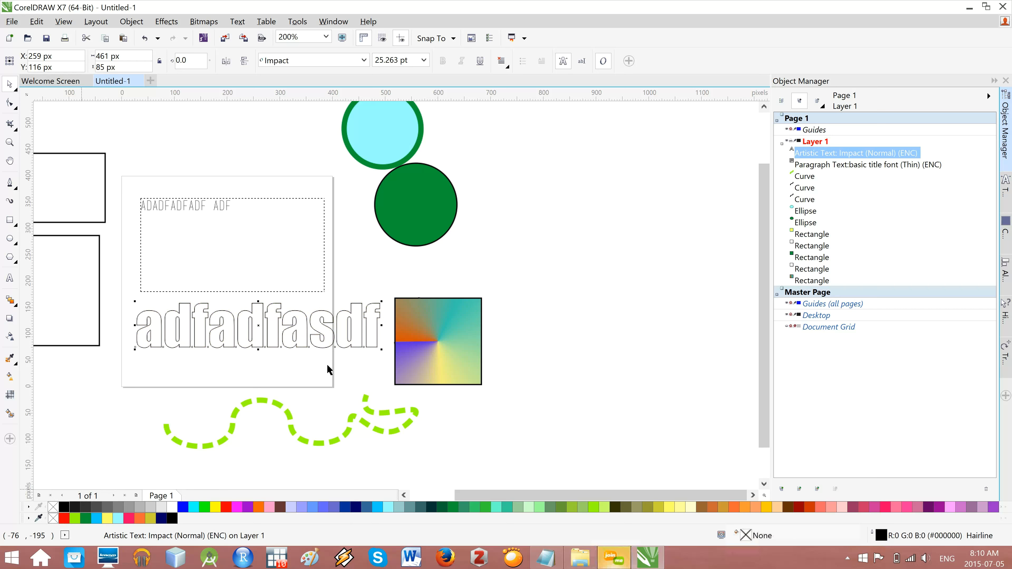
left_click(297, 352)
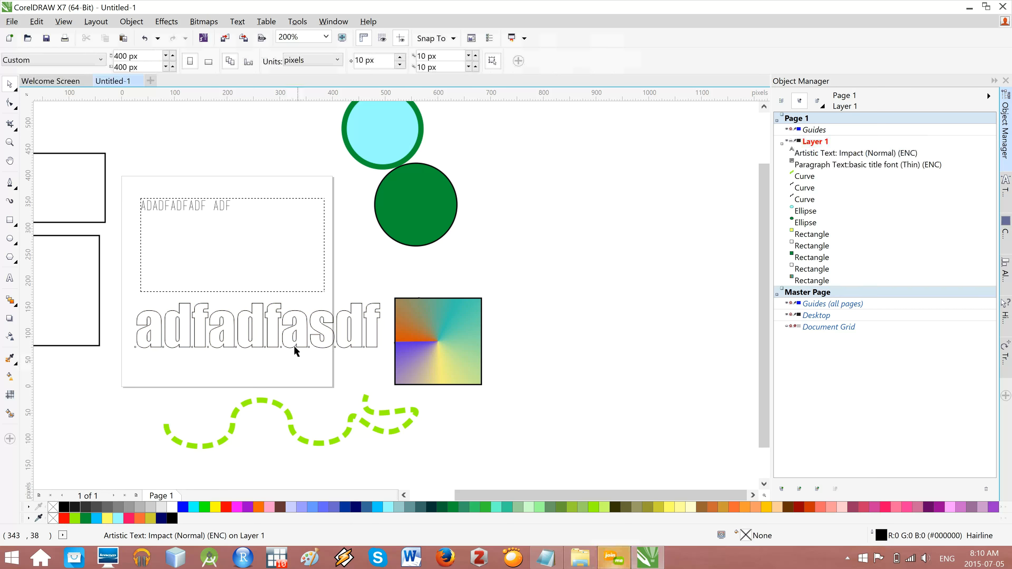
- Move the unfilled artistic text over the green circle and back onto the page at about X 200 px, Y 88 px
left_click_drag(301, 347, 464, 219)
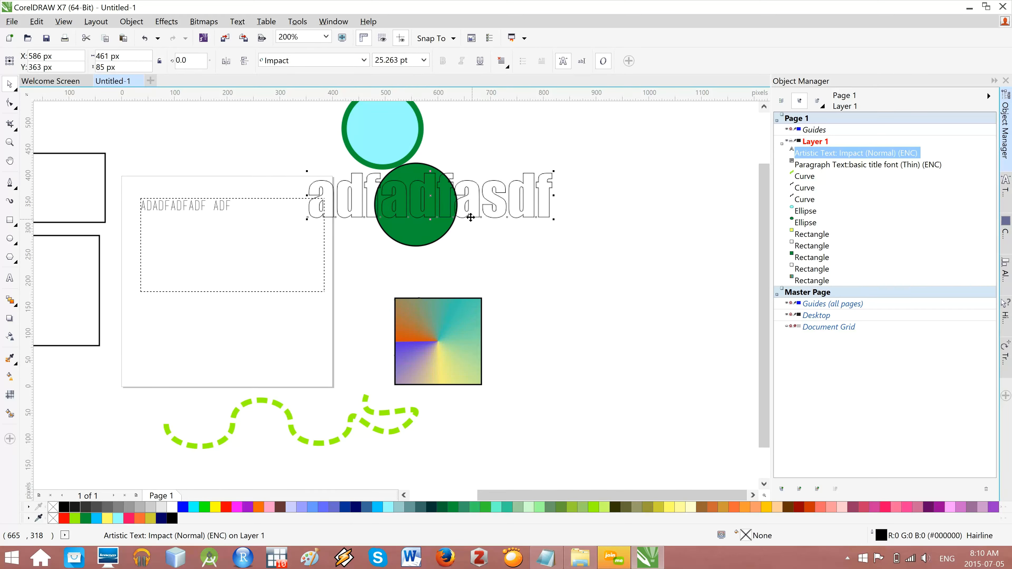
left_click_drag(472, 230, 217, 345)
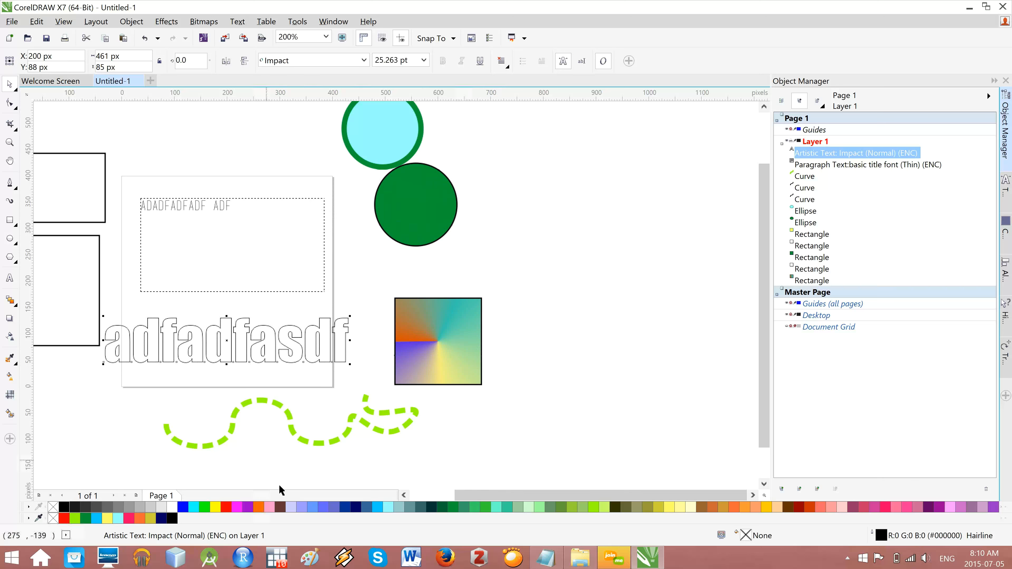
left_click(273, 474)
left_click(228, 358)
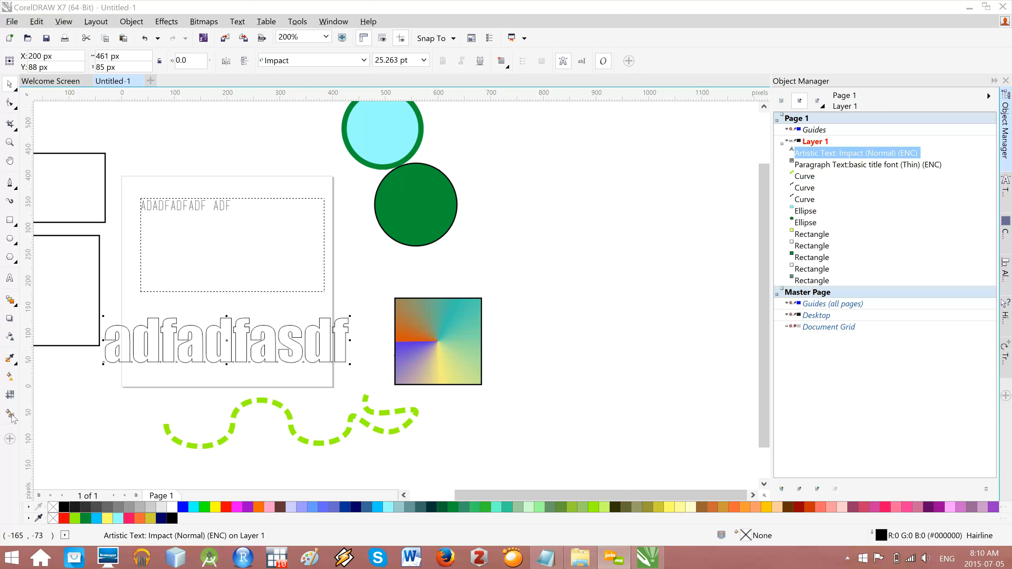
left_click(87, 412)
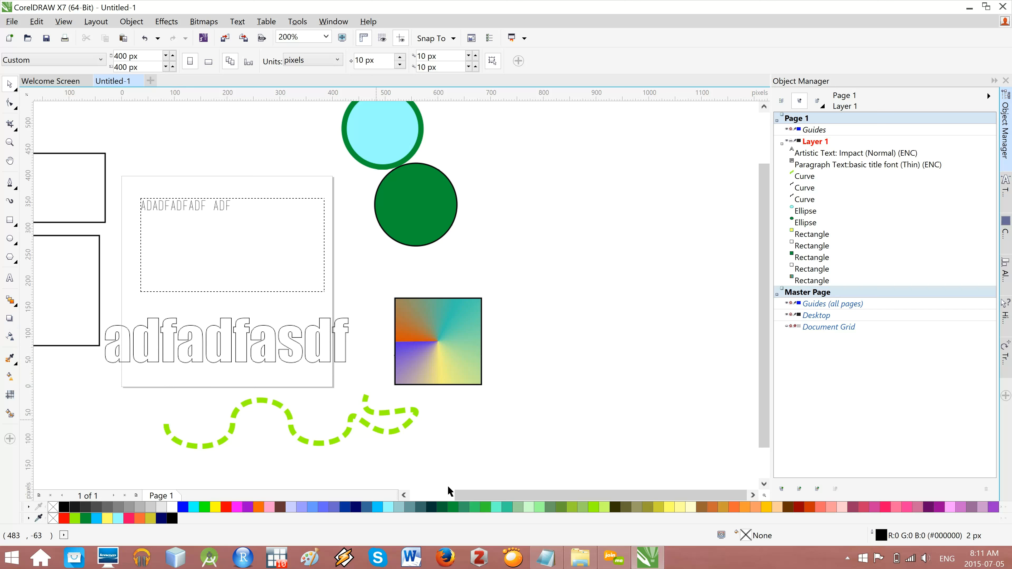
left_click(403, 495)
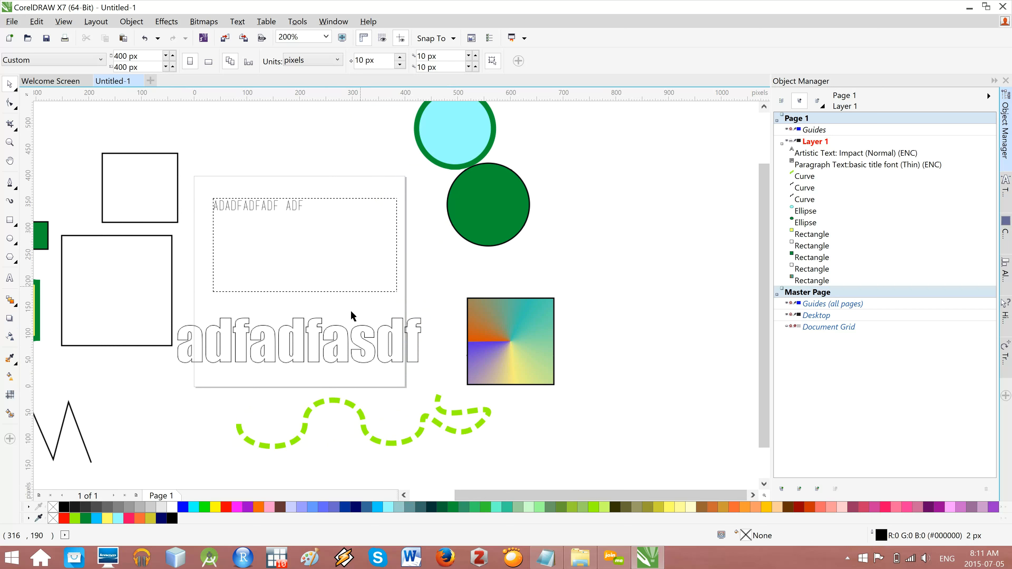
left_click(403, 496)
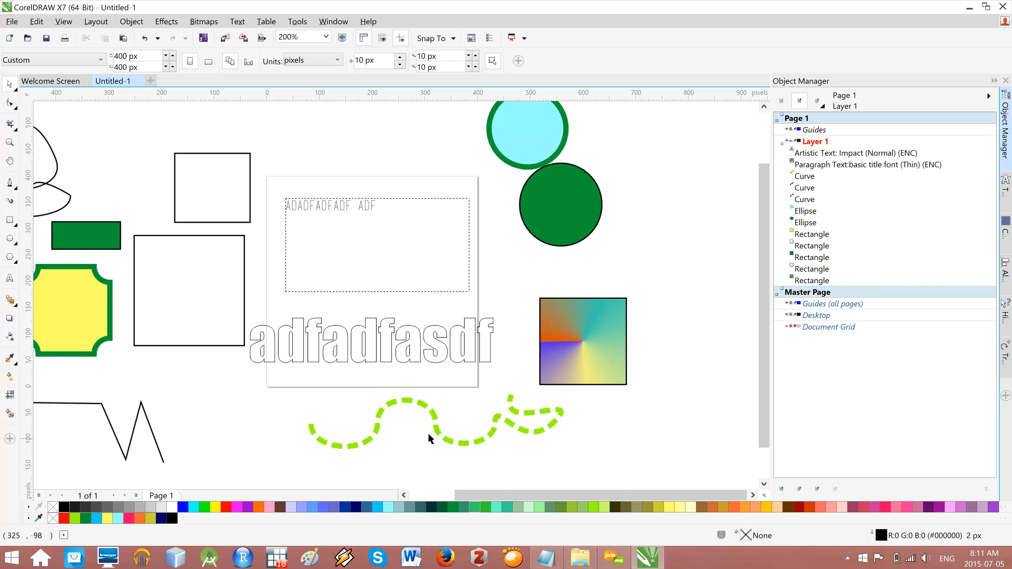
- Open the recent document exercise class 1.cdr from the Welcome Screen
left_click(129, 83)
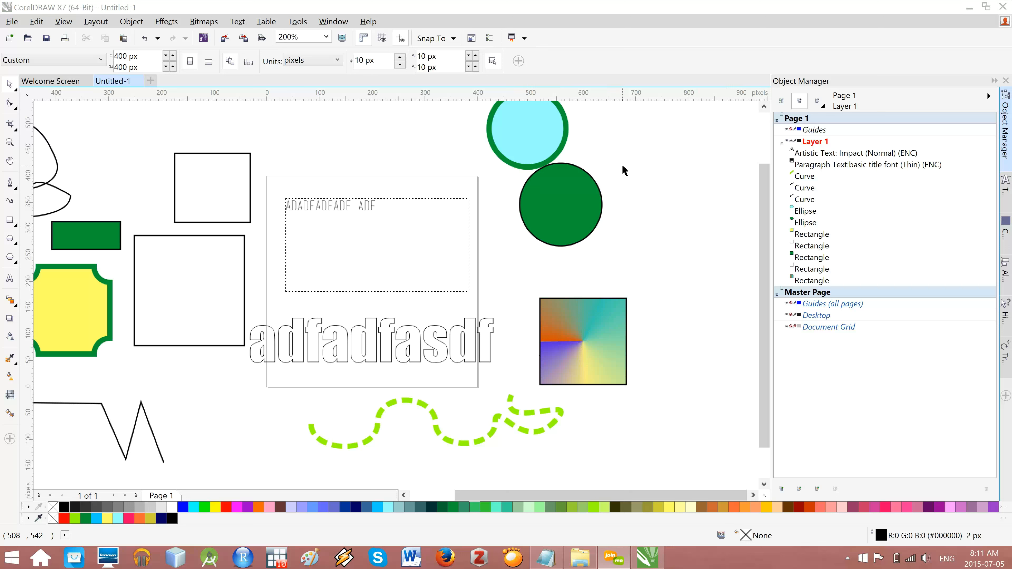
left_click(624, 171)
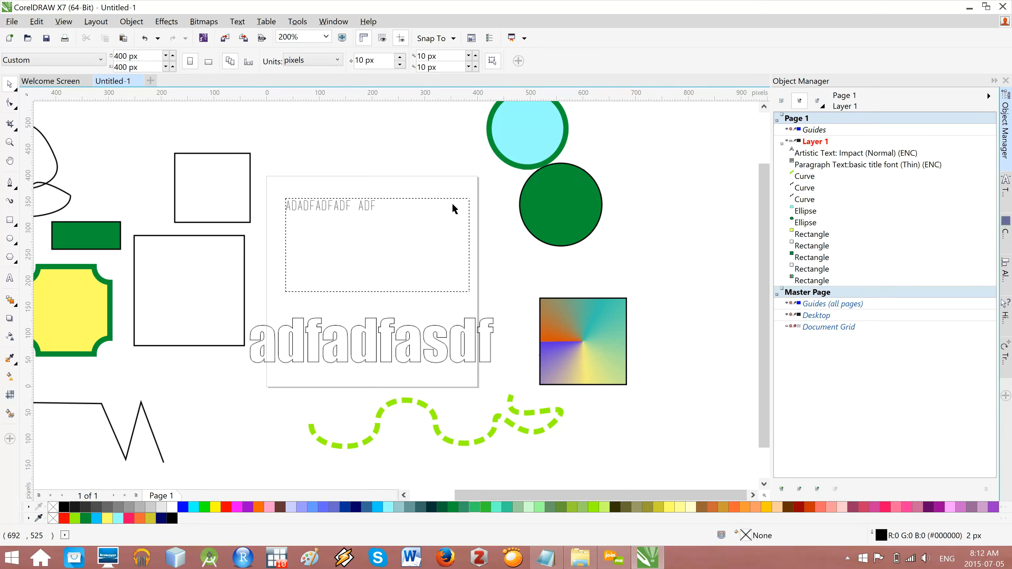
left_click(49, 85)
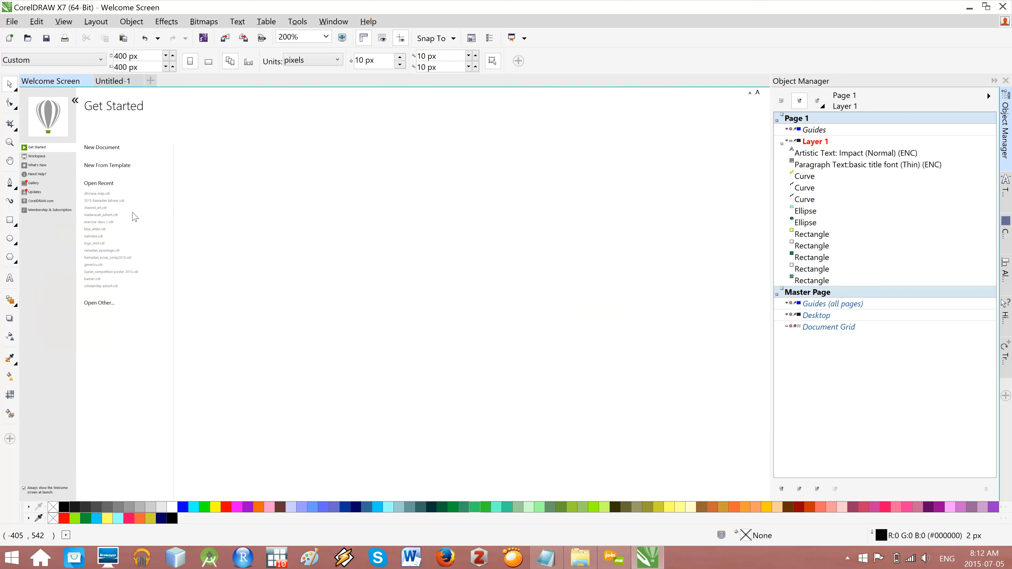
left_click(107, 223)
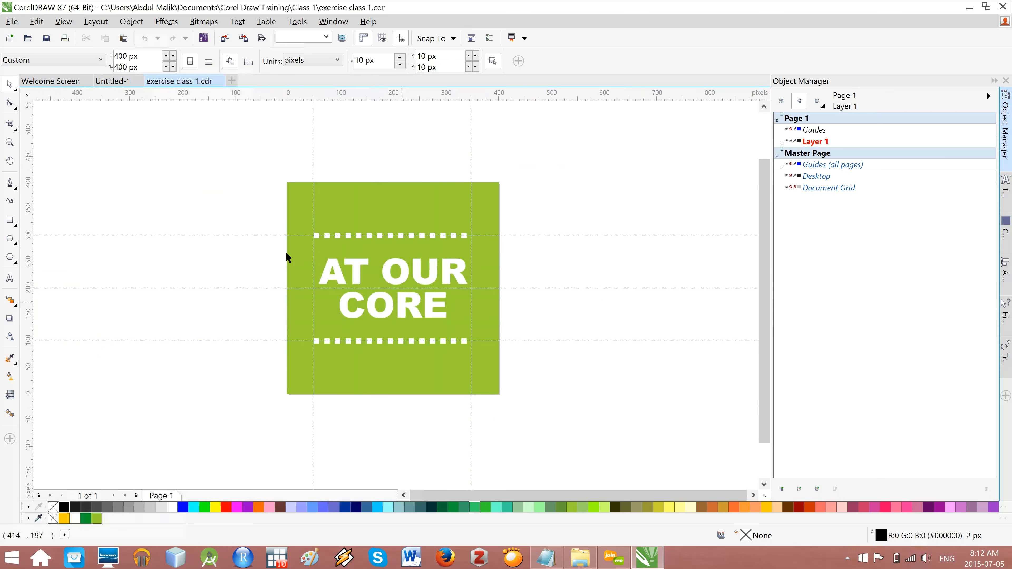
- Hide the guidelines in the exercise class 1.cdr document
left_click(49, 24)
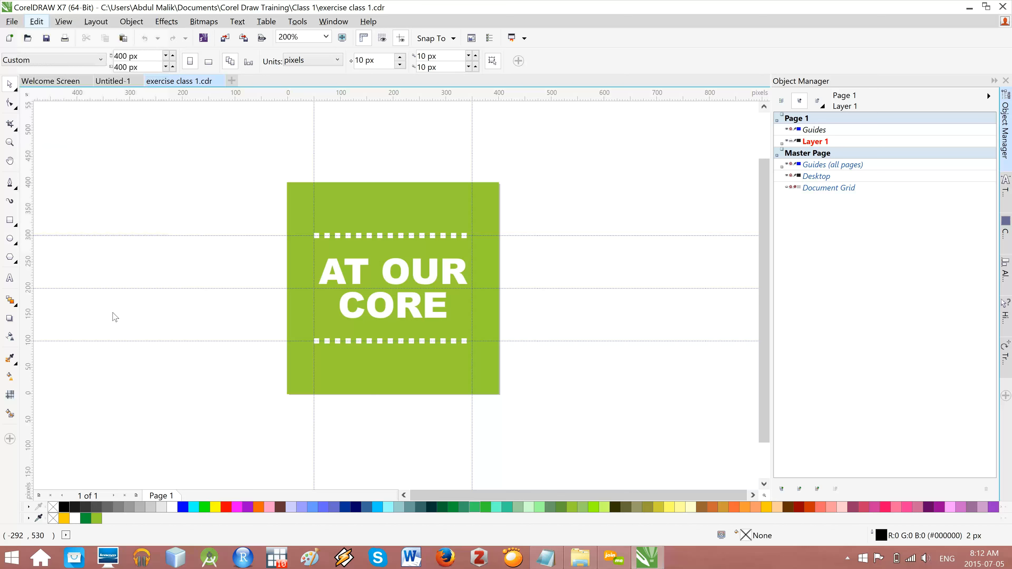
left_click(66, 23)
left_click(120, 274)
- Examine the exercise design by selecting its upper and lower dashed lines, the AT OUR CORE text and the green background square, and deselect everything
left_click(432, 236)
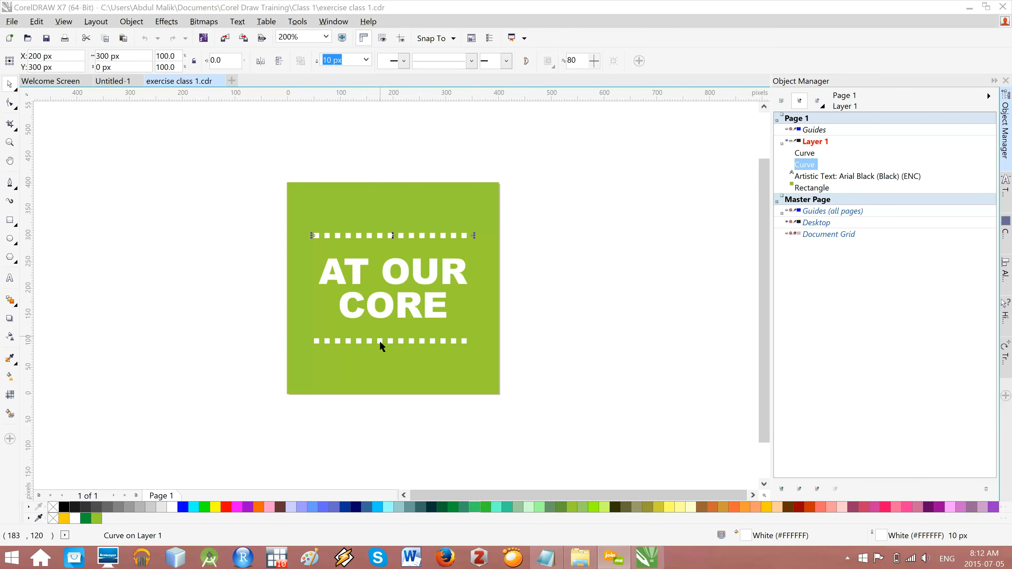
key("ctrl+Page_Up")
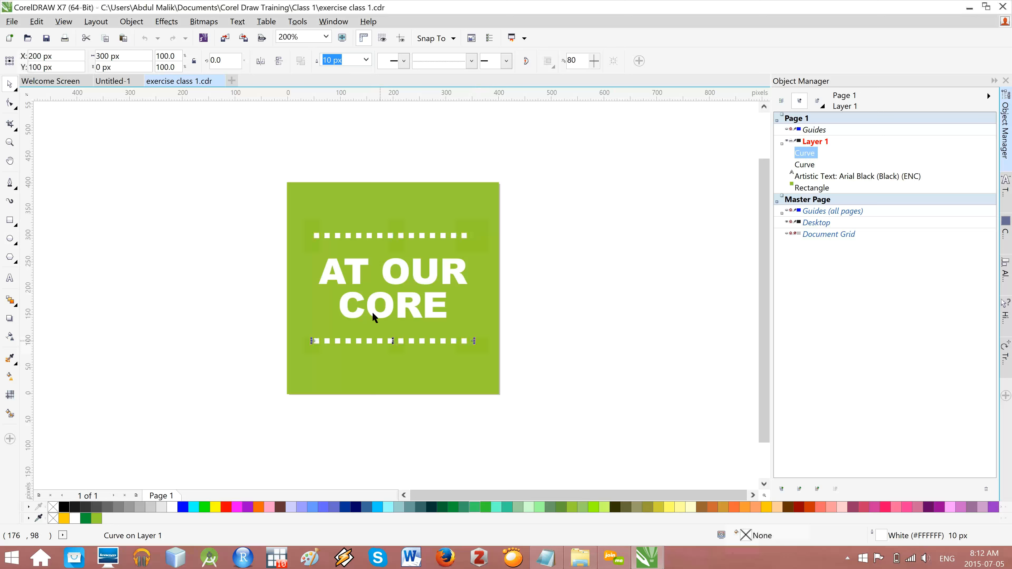
left_click(371, 313)
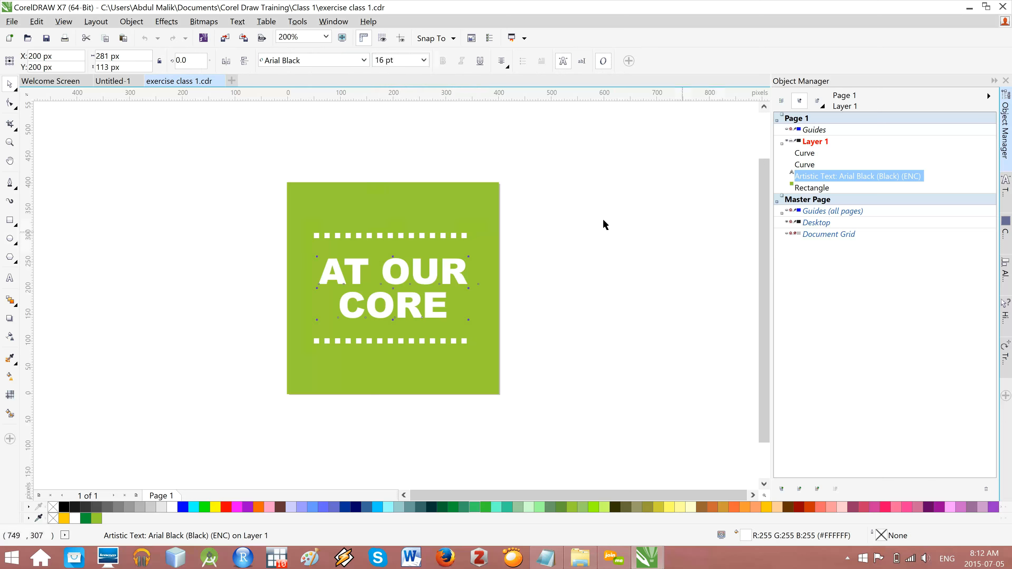
left_click(486, 199)
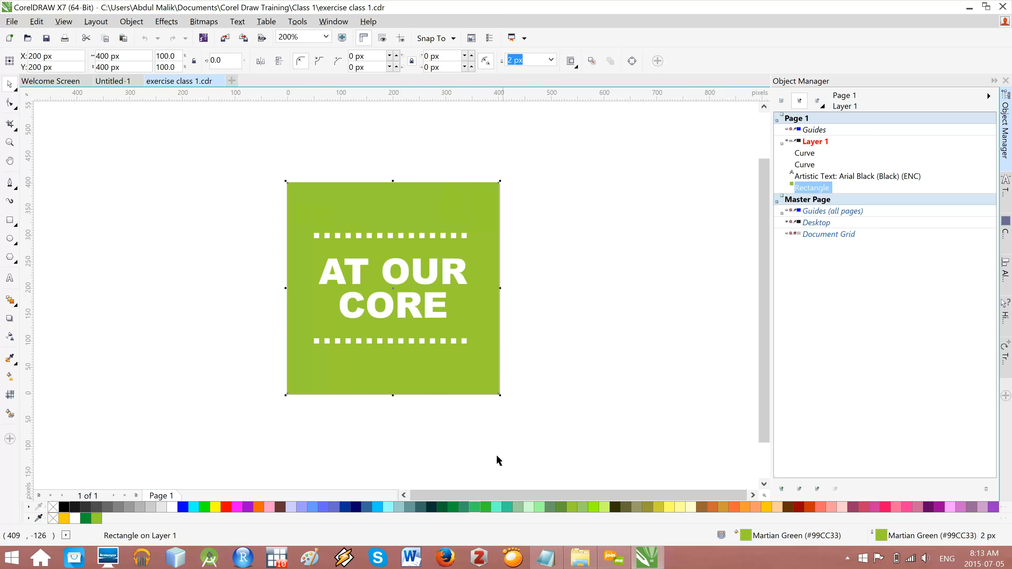
left_click(514, 436)
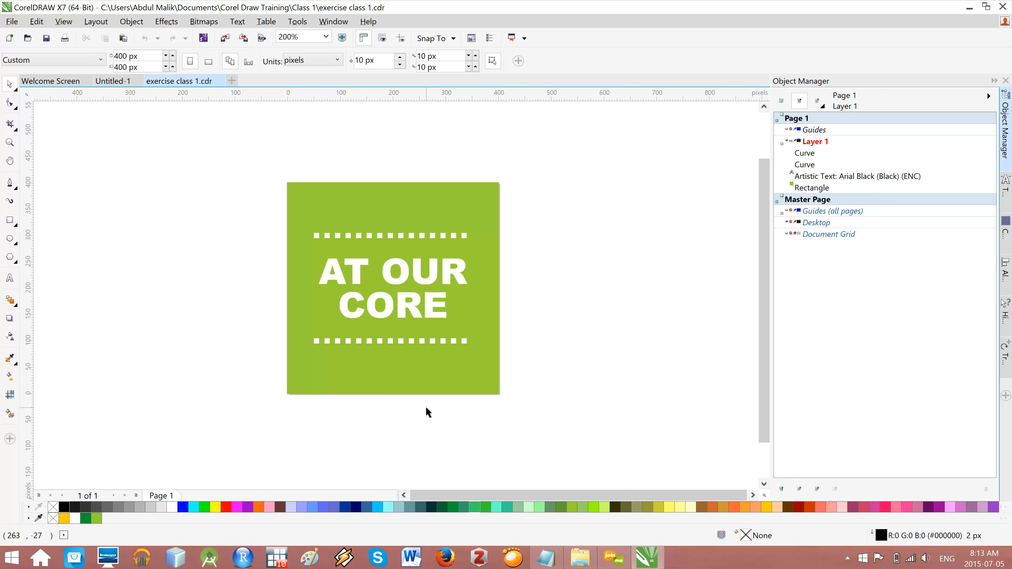
left_click(367, 235)
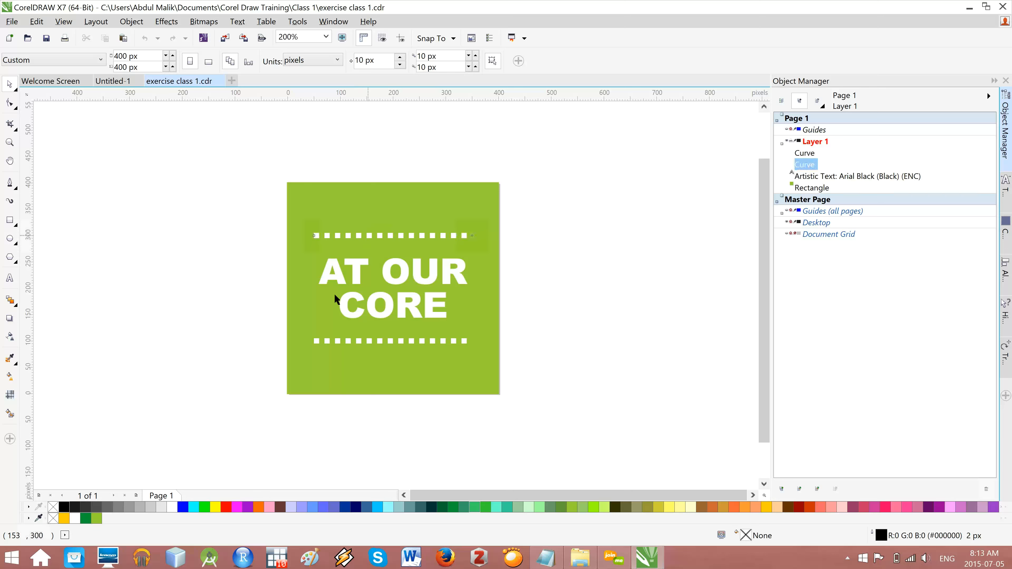
left_click(628, 203)
left_click(475, 208)
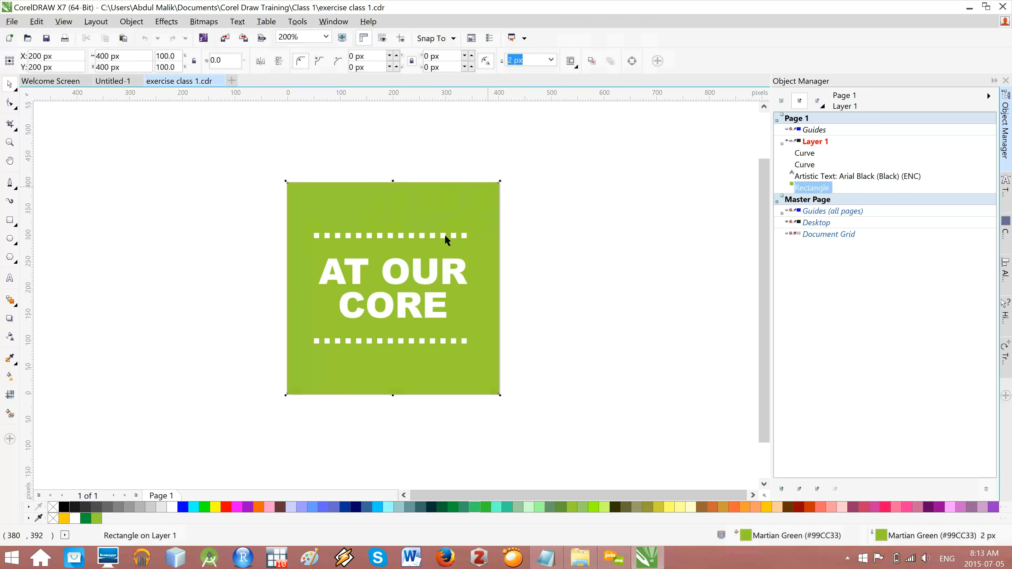
left_click(459, 340)
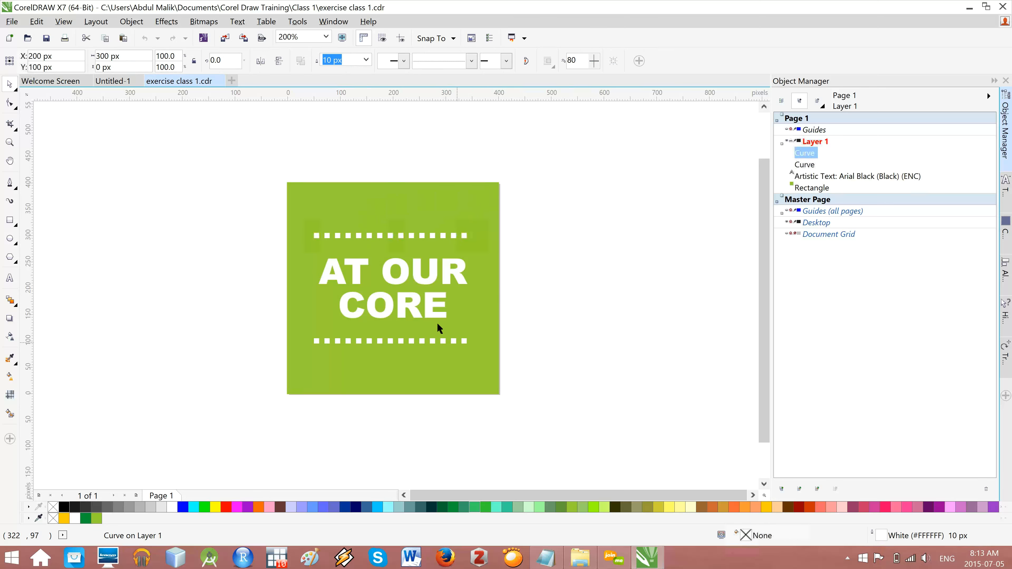
key("Tab")
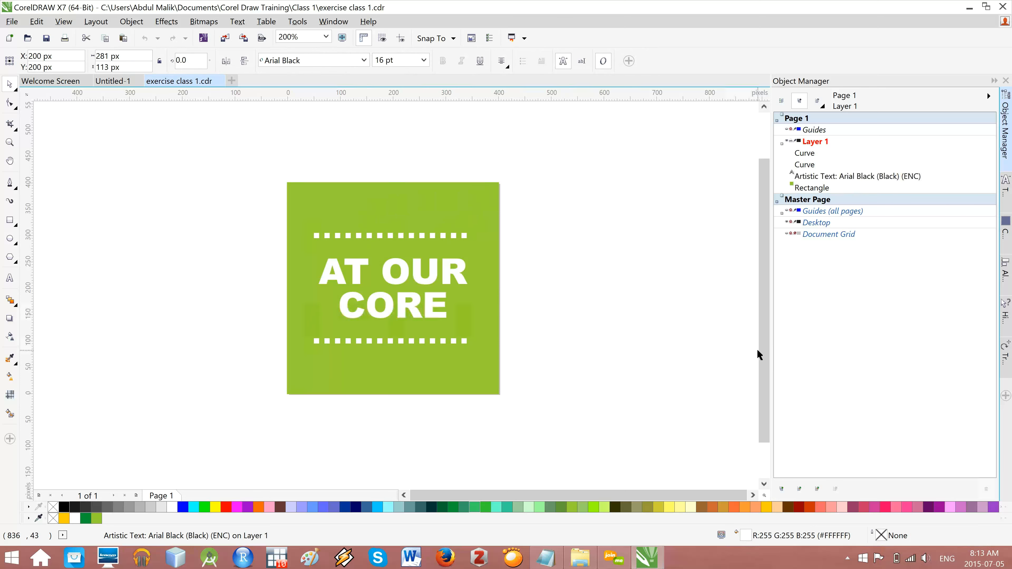
left_click(757, 349)
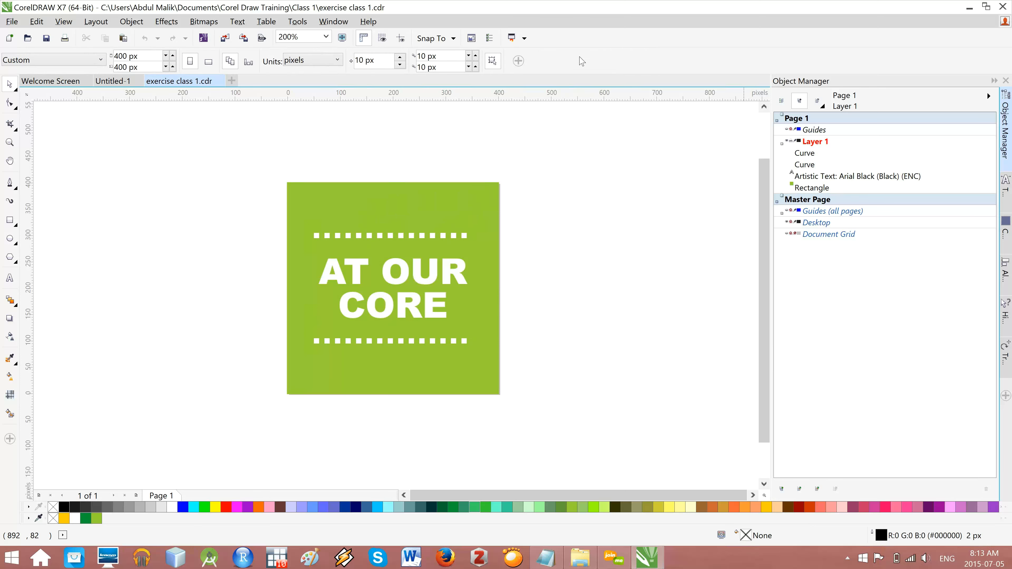